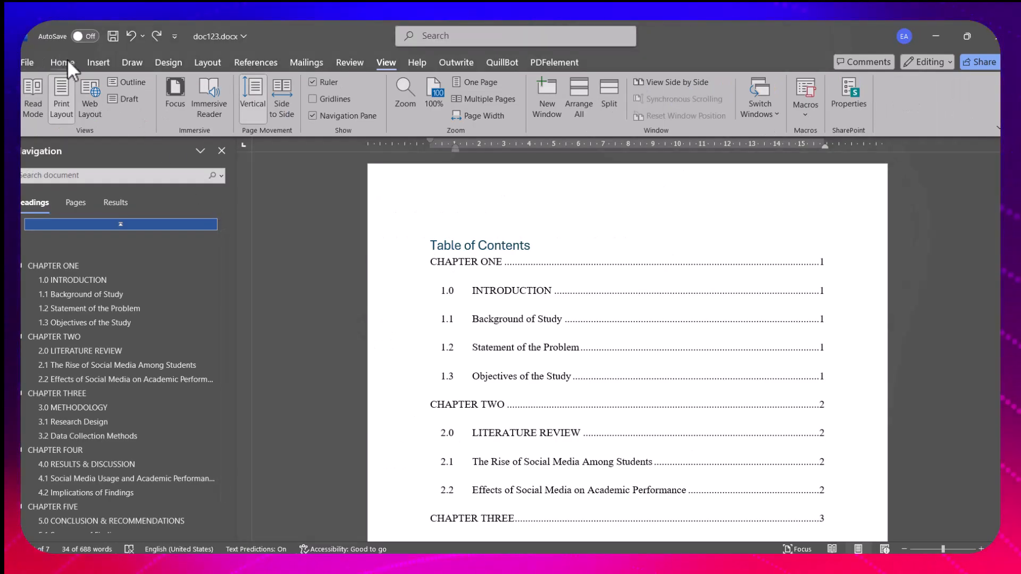
Look through the formatted sample thesis from its table of contents to the start of Chapter One.
left_click(64, 61)
scroll(296, 262, "down", 10)
scroll(295, 260, "down", 20)
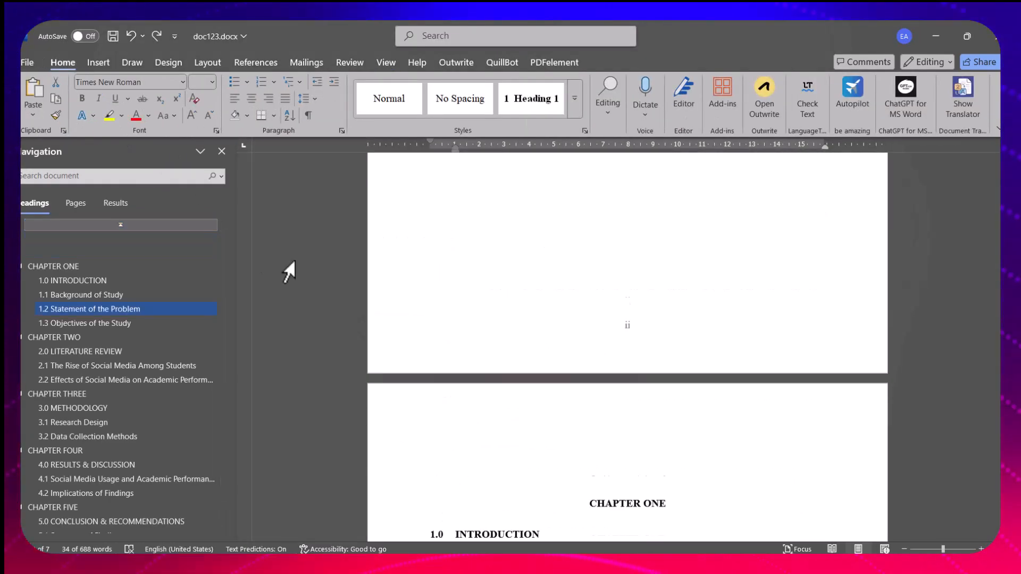
scroll(295, 266, "down", 10)
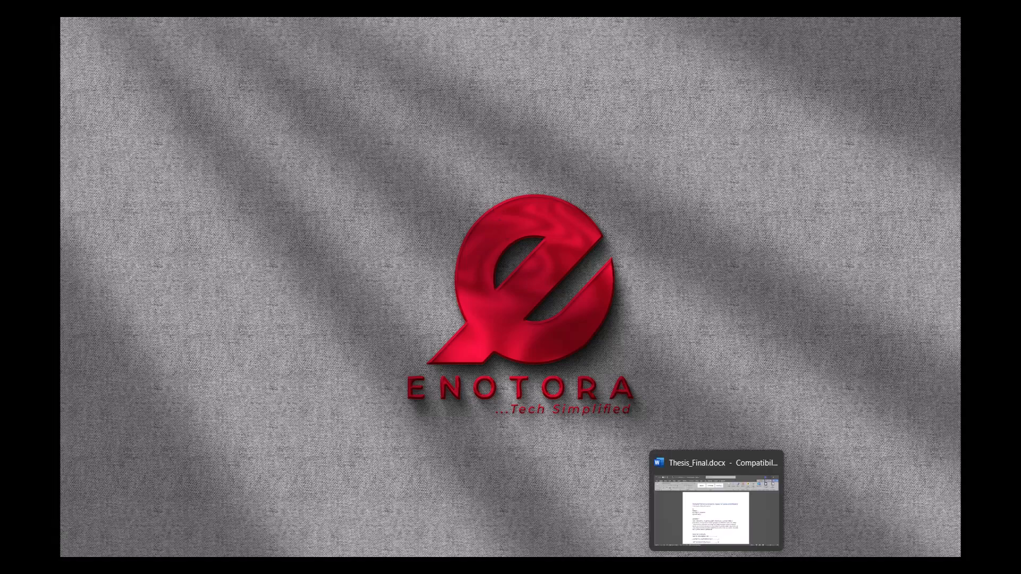
Switch to Thesis_Final.docx and create a new blank document.
left_click(717, 566)
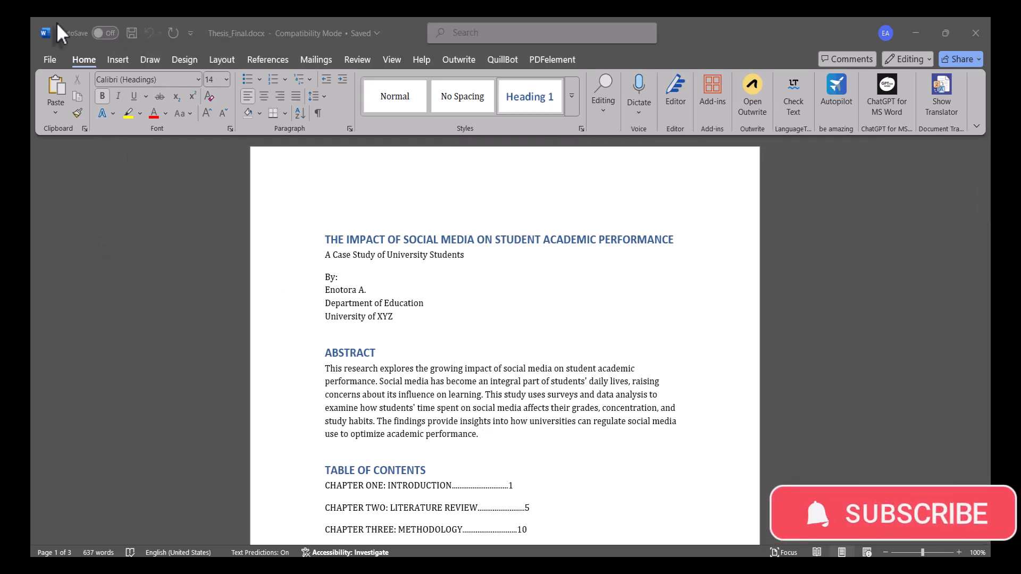
left_click(52, 61)
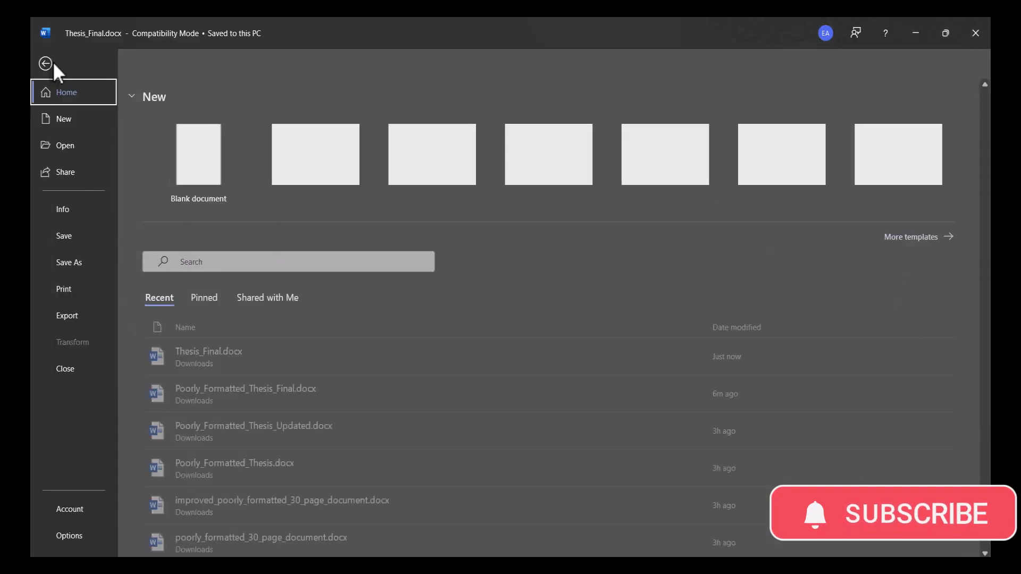
left_click(71, 121)
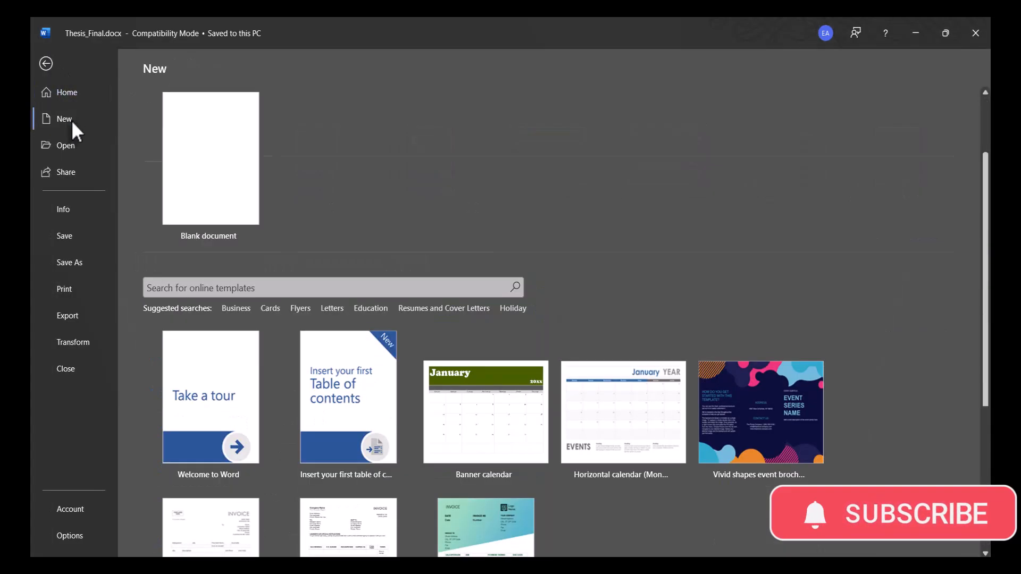
left_click(222, 155)
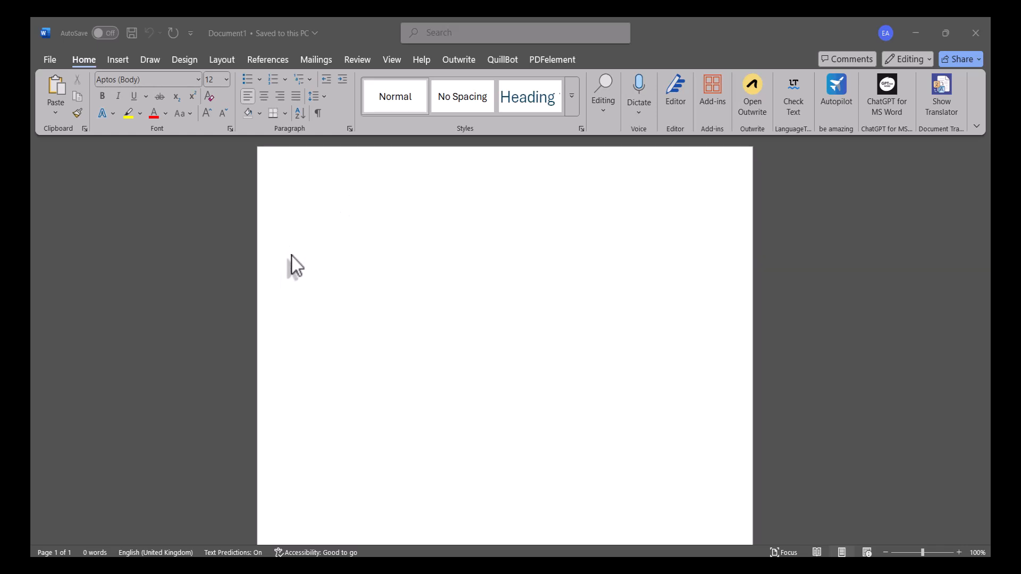
key("ctrl+n")
Open the custom margin settings and set the left margin to 3.0 cm.
left_click(222, 62)
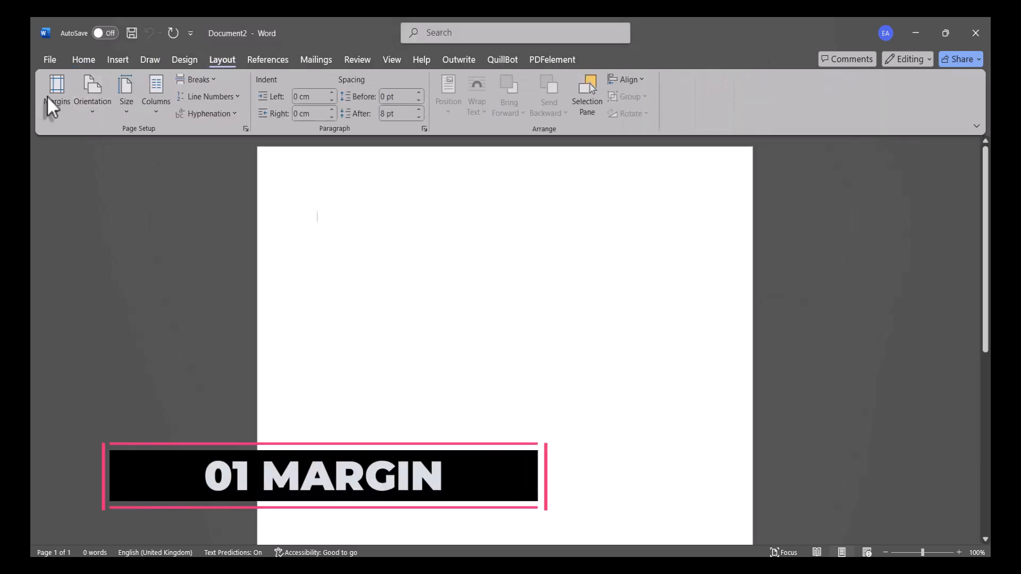
left_click(52, 99)
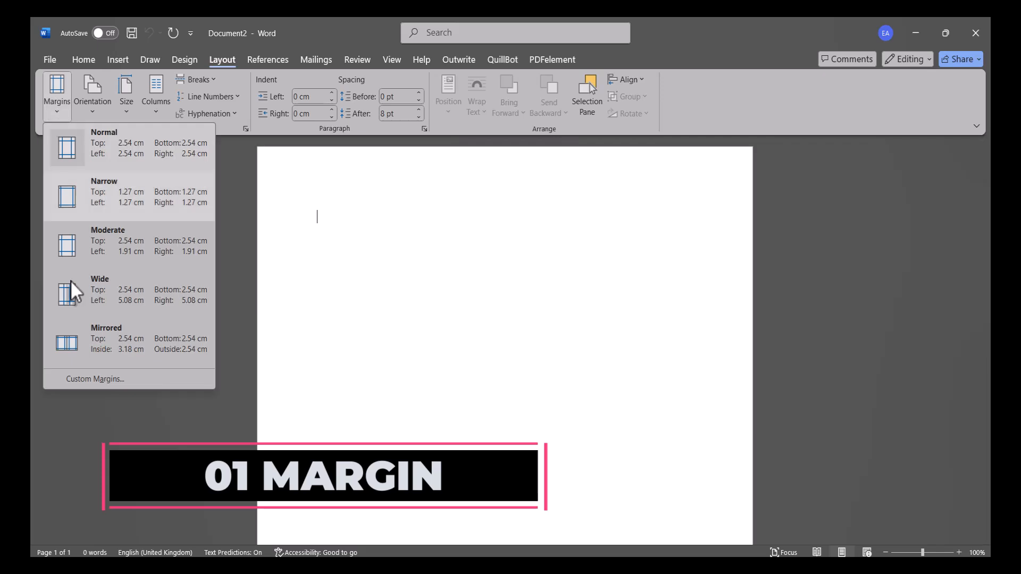
left_click(101, 374)
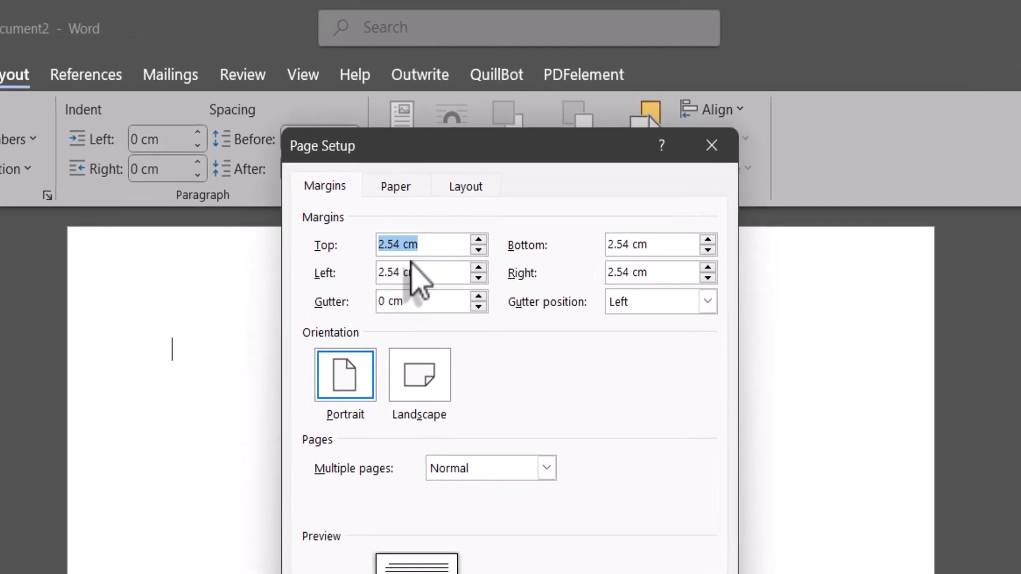
left_click(420, 273)
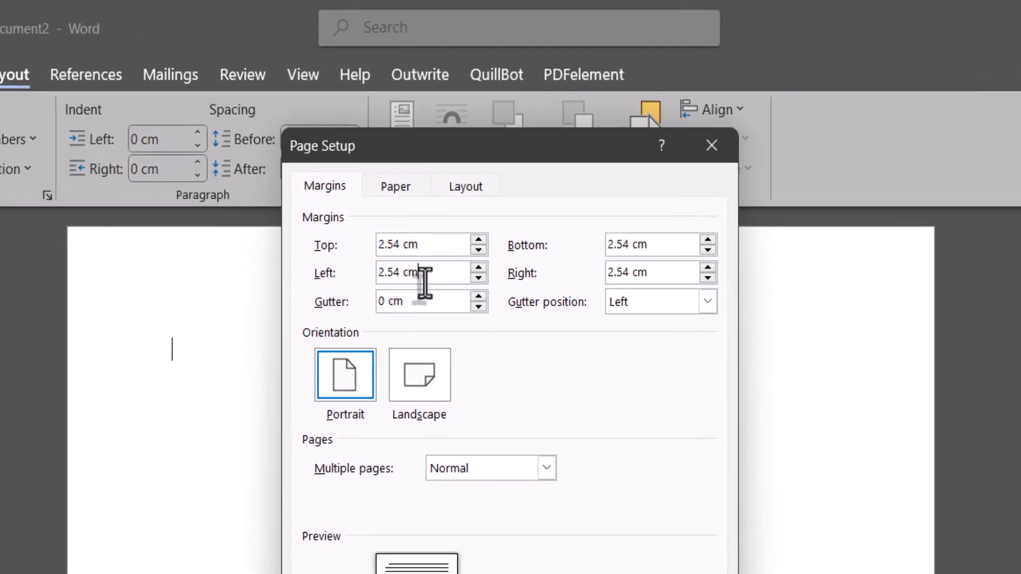
left_click_drag(399, 274, 367, 275)
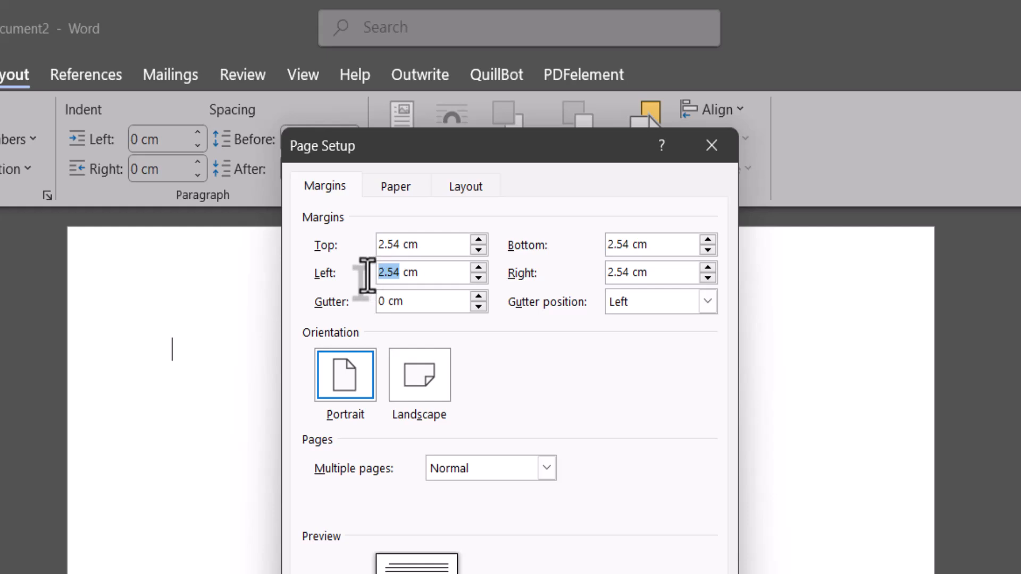
type("3.0")
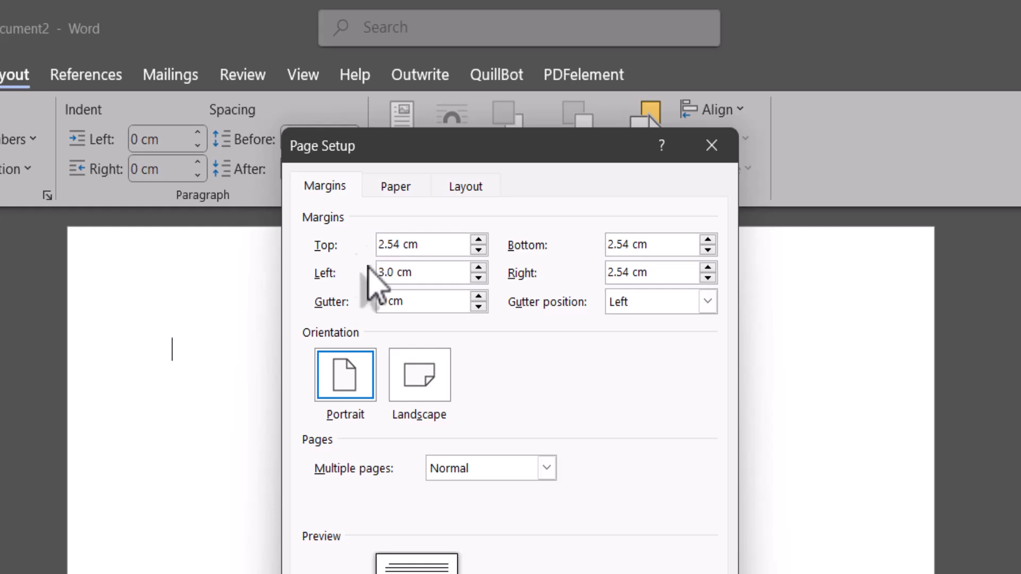
Set the top and bottom margins to 2.0 cm each.
left_click(398, 239)
key("BackSpace")
key("BackSpace")
type("0")
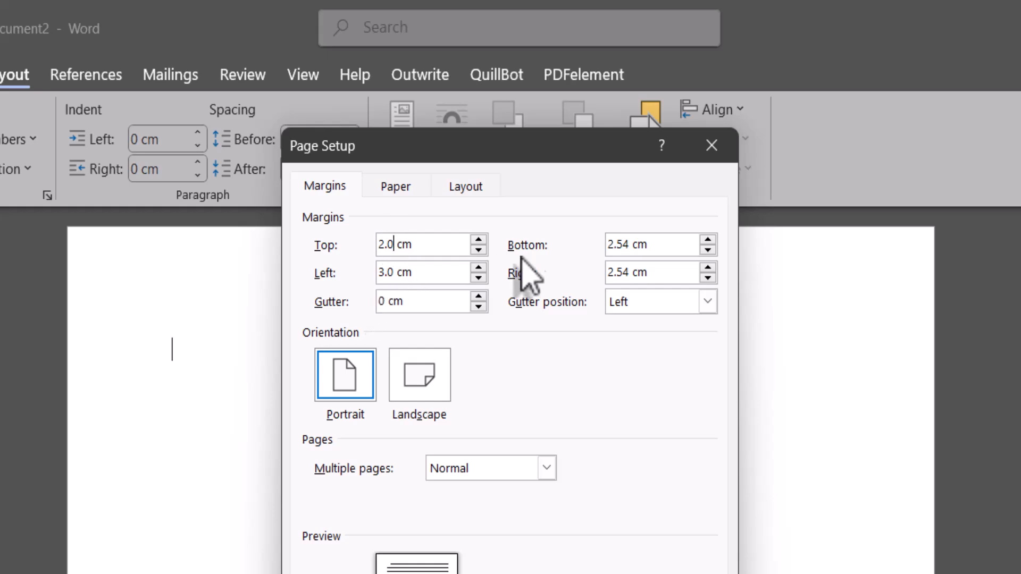
left_click(628, 244)
key("BackSpace")
key("BackSpace")
type("0")
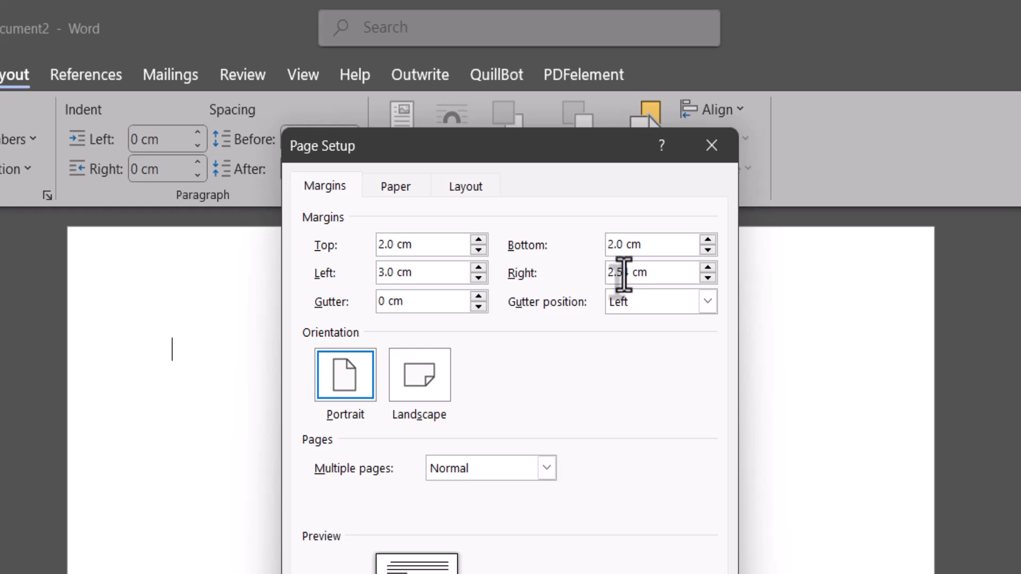
Set the right margin to 2.0 cm and apply the page setup to the document.
left_click(624, 274)
key("BackSpace")
key("BackSpace")
type("0")
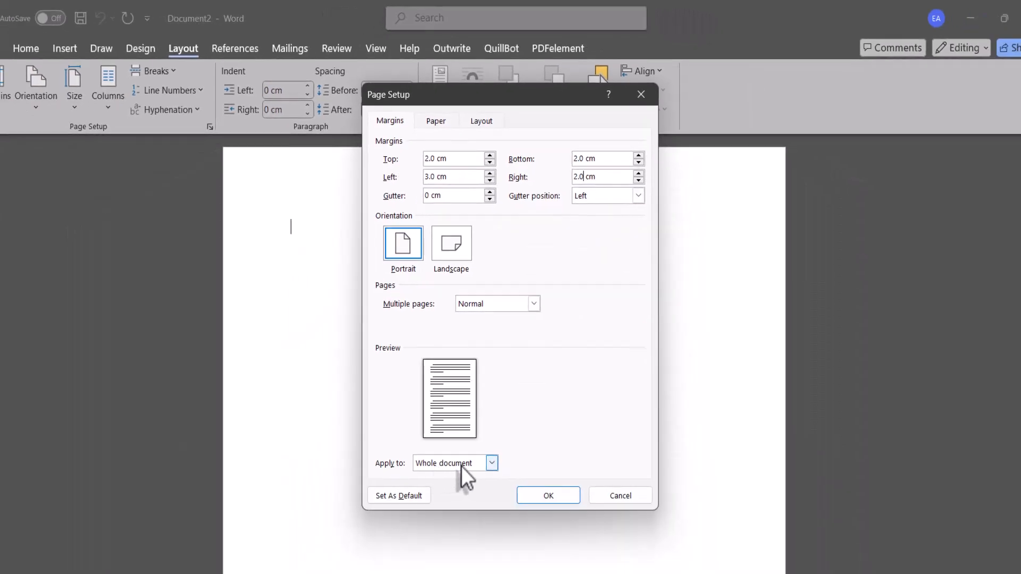
left_click(537, 496)
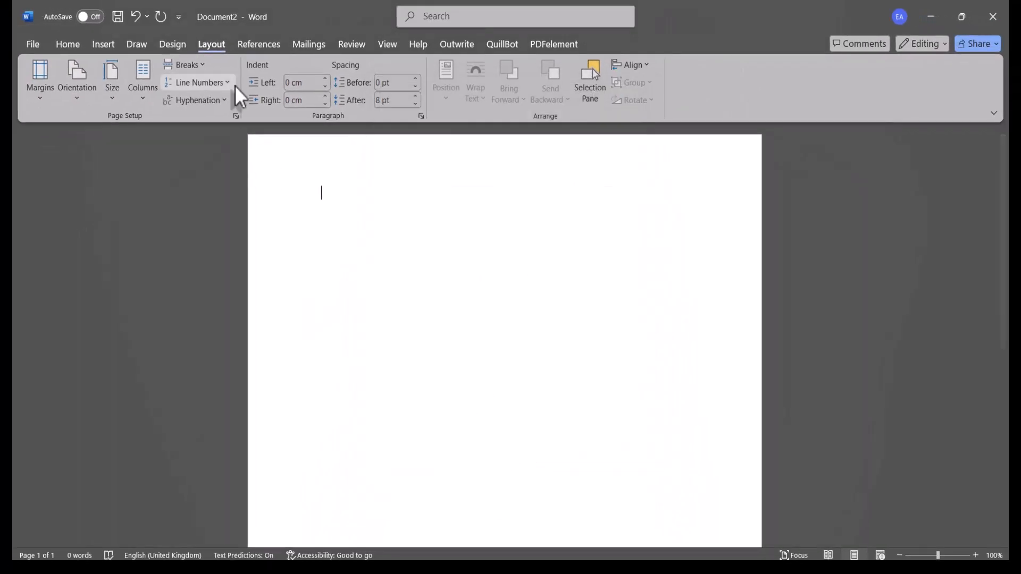
Show the Navigation Pane and the ruler.
left_click(388, 47)
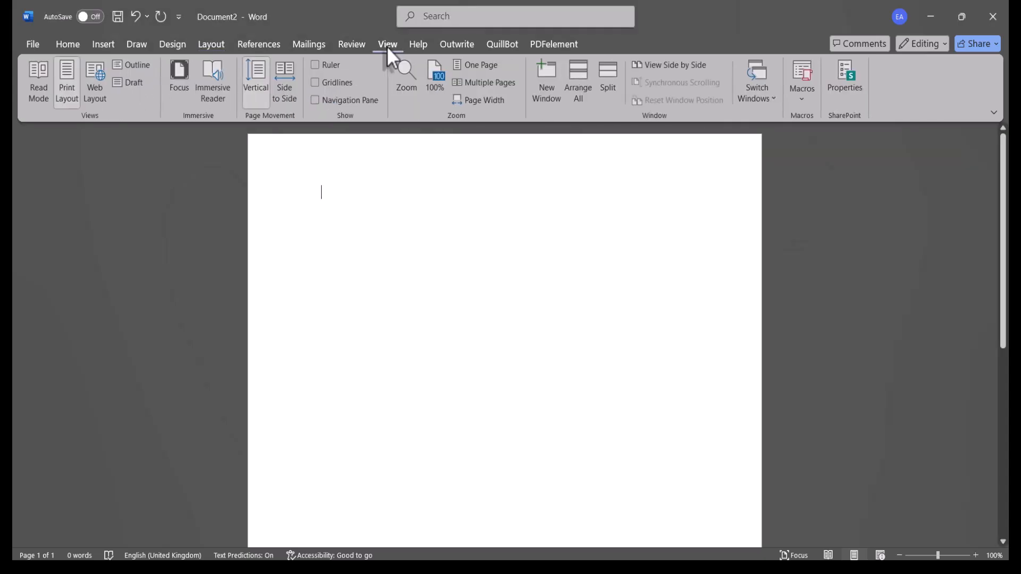
left_click(330, 102)
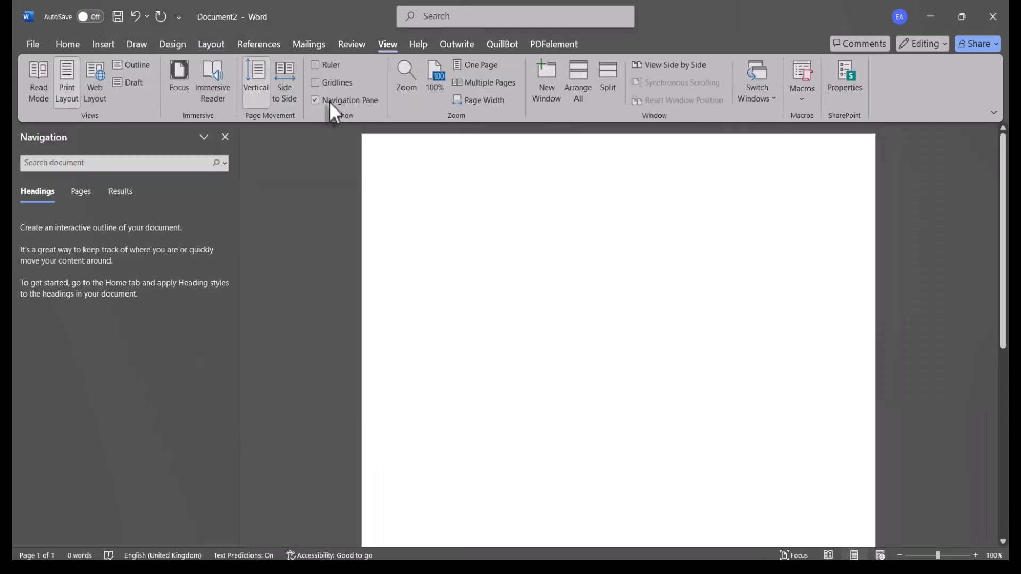
left_click(324, 64)
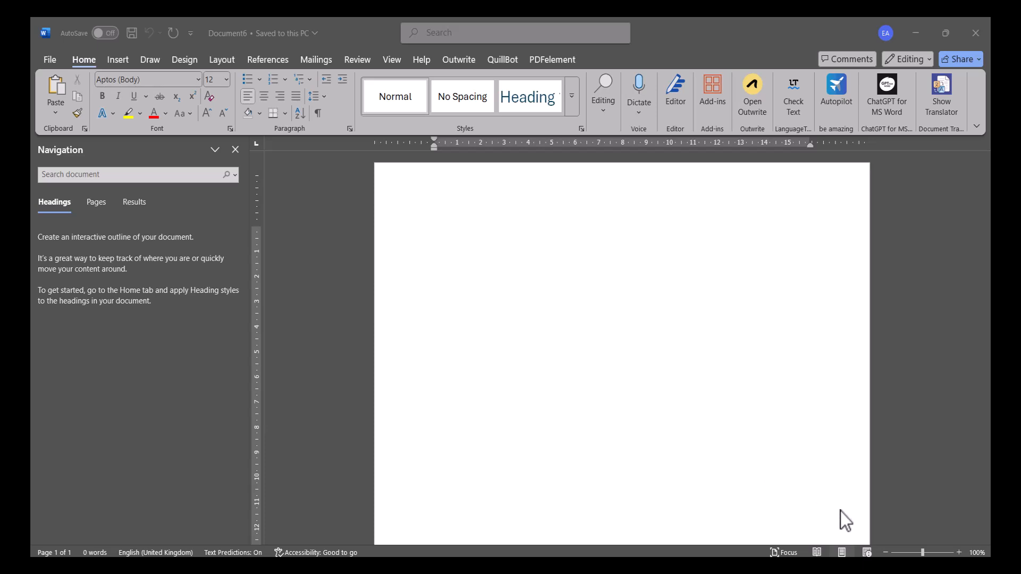
Paste the Chapter One text into the blank document, from the CHAPTER ONE heading through the three study objectives.
left_click(470, 275)
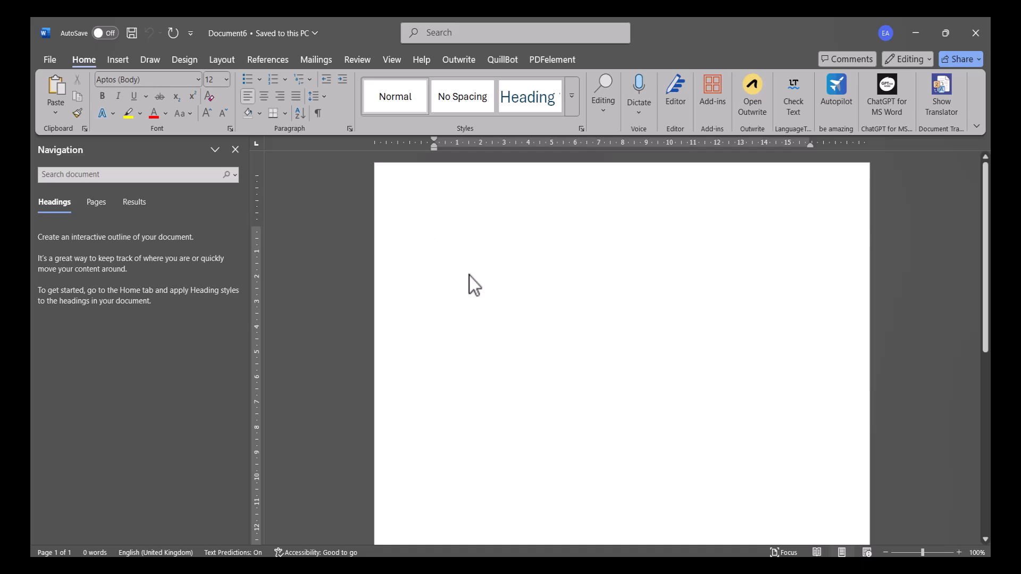
type("CHAPTER ONE INTRODUCTION 1.1 Background of the Study Over the past decade, social media has drastically changed the way students interact, access information, and manage their academic responsibilities. Platforms such as Facebook, Instagram, Twitter, and TikTok have become major sources of entertainment and communication for students. However, these platforms also pose a potential distraction from academic activities, leading to concerns about their impact on student performance. 1.2 Statement of the Problem Despite the numerous benefits of social media in education, its excessive use has been linked to declining academic performance. Many students spend more time on social networking sites than studying, raising questions about the effect of social media addiction on academic success. This study aims to analyze the extent of social media's influence on students' academic outcomes. 1.3 Objectives of the Study 1. To determine the relationship between social media usage and student grades. 2. To analyze how social media affects students' concentration and study habits. 3. To explore the benefits of social media for academic collaboration and learning.")
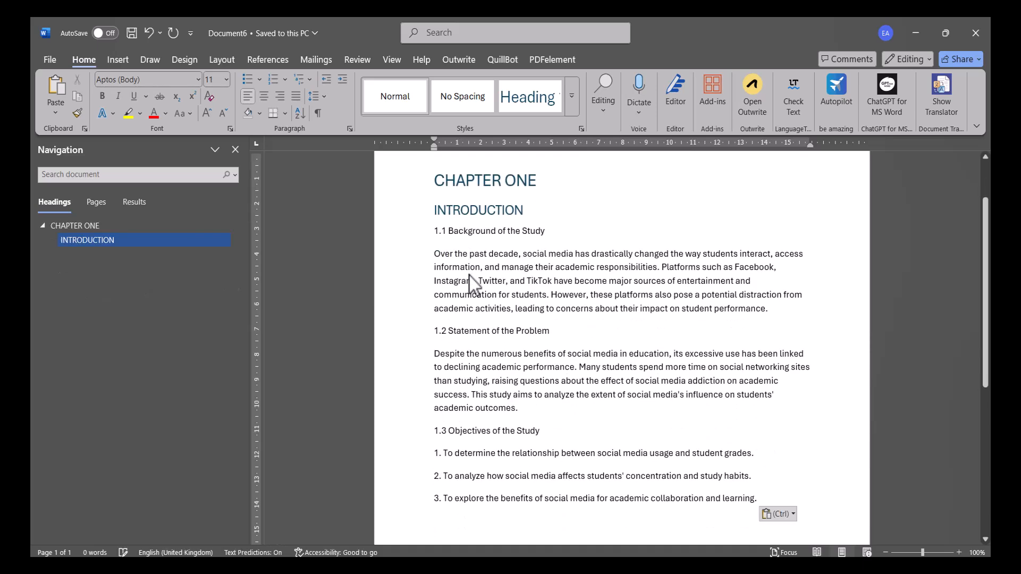
scroll(469, 275, "up", 3)
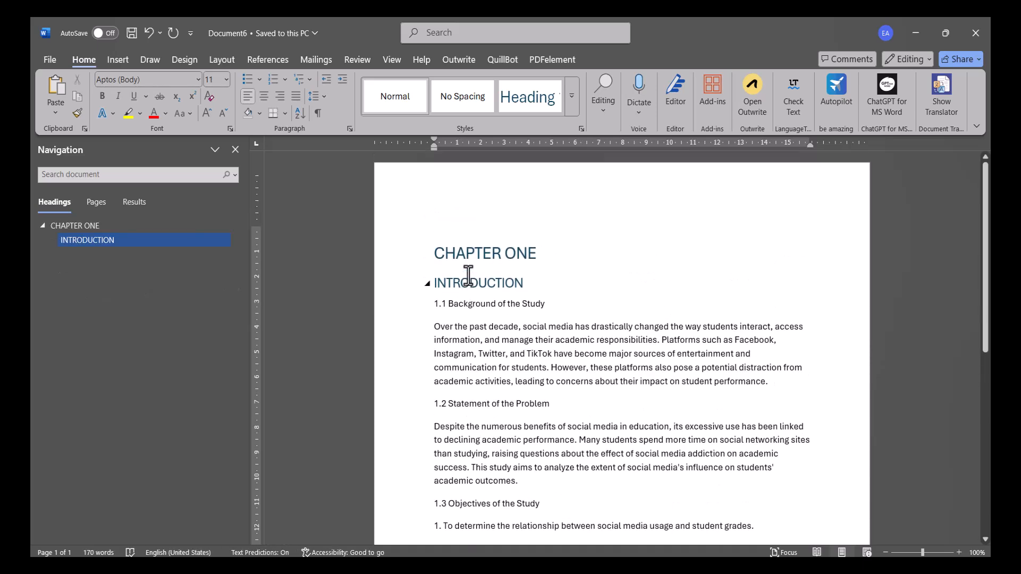
Apply the multilevel list numbered 1 Heading 1, 1.1 Heading 2, 1.1.1 Heading 3 to the headings.
left_click(312, 79)
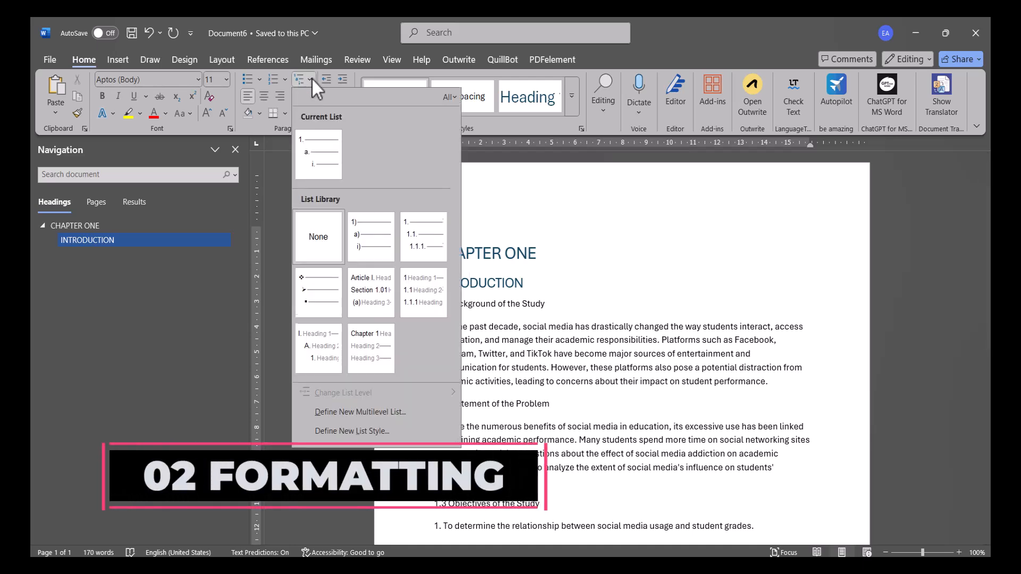
mouse_move(425, 290)
left_click(424, 289)
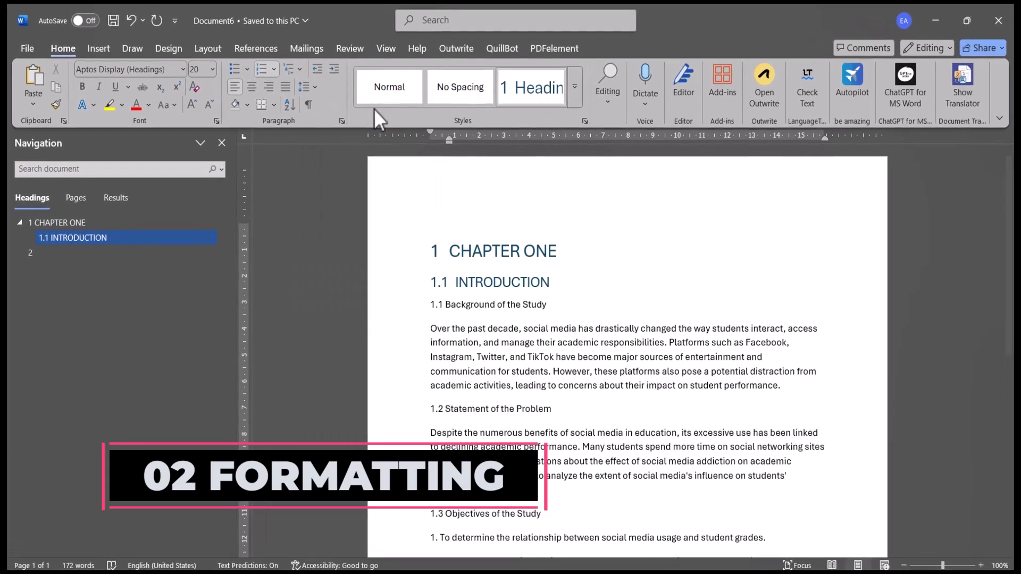
Modify the Normal style to use bold 12 pt Times New Roman.
right_click(373, 91)
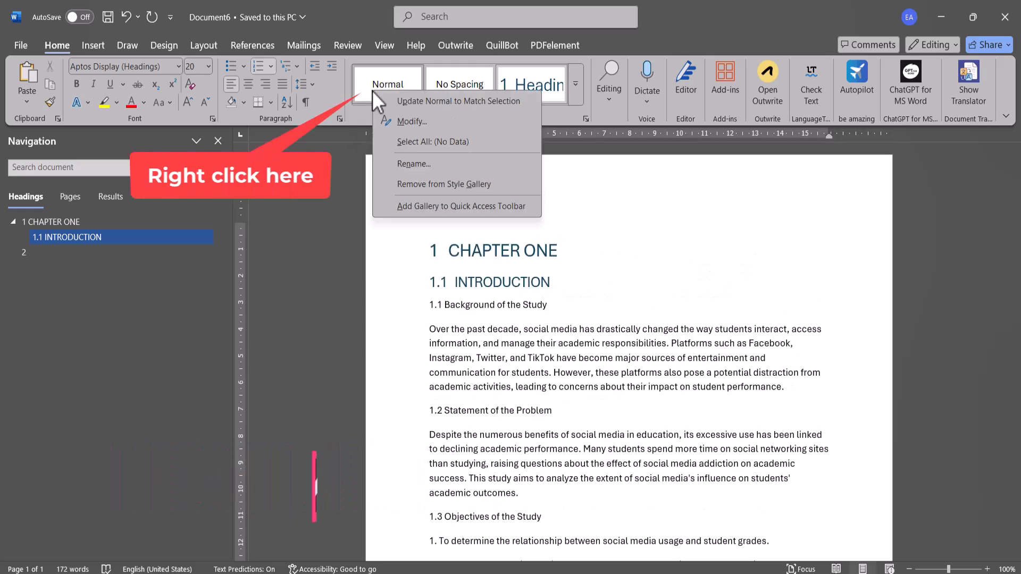
left_click(385, 120)
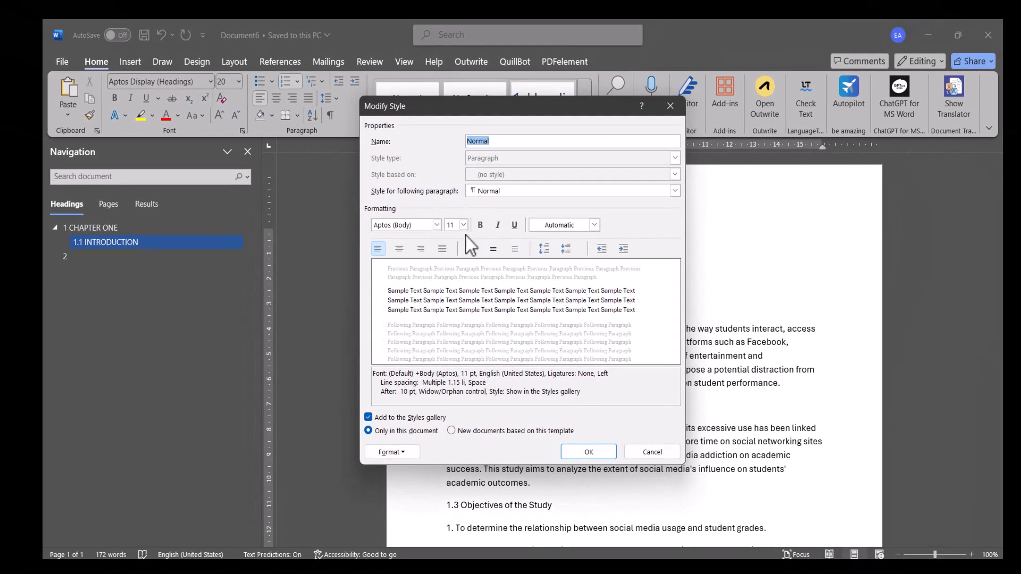
left_click(437, 225)
left_click(426, 267)
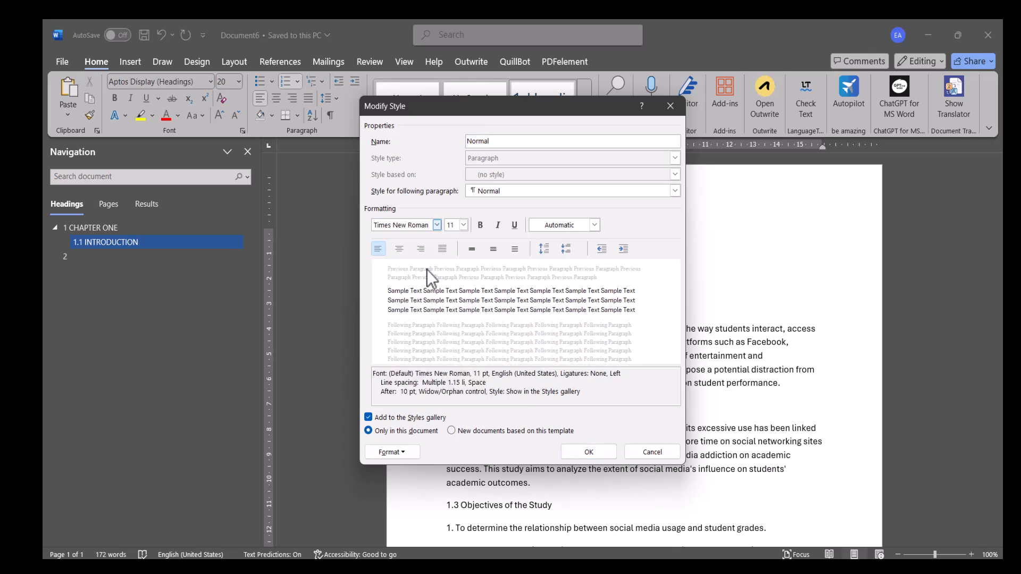
left_click(463, 225)
left_click(453, 269)
left_click(481, 225)
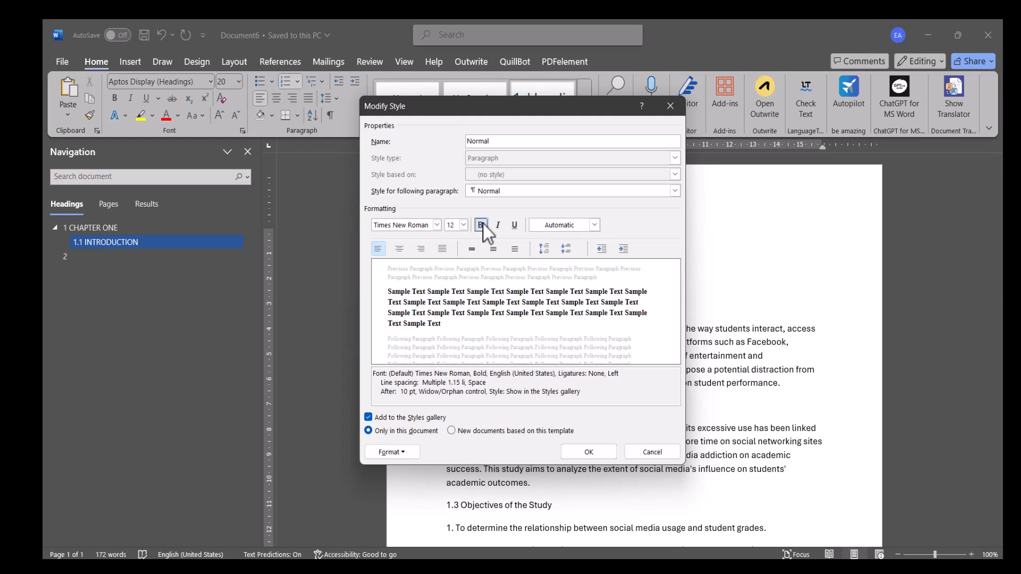
Give the Normal style justified alignment, 1.5 line spacing and the Automatic font color.
left_click(442, 249)
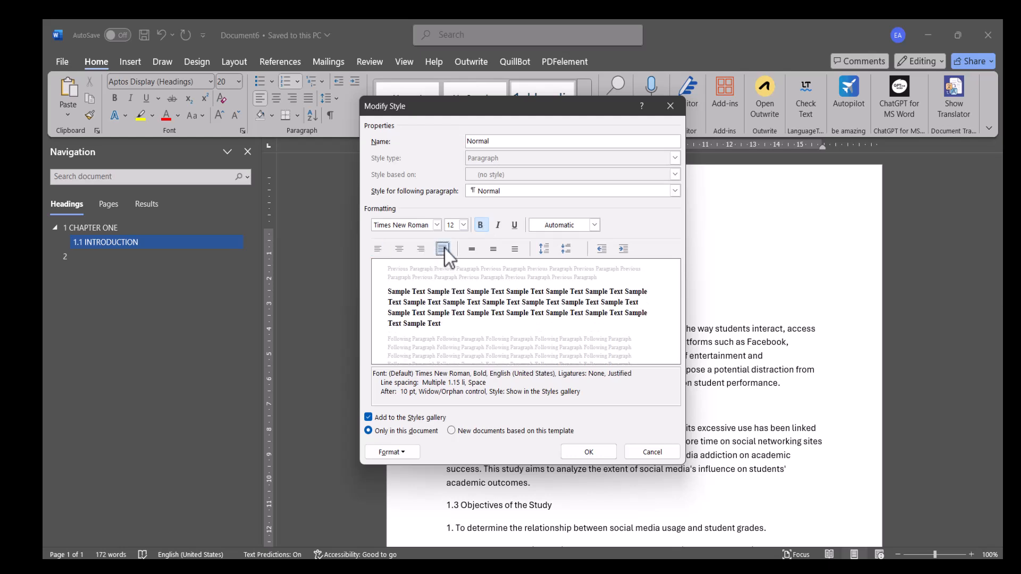
left_click(494, 249)
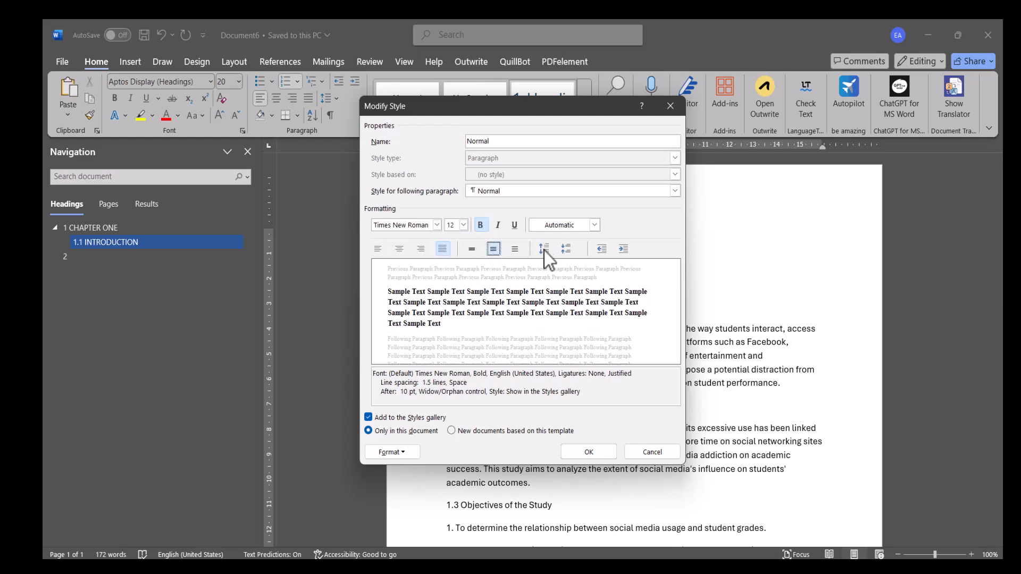
left_click(570, 224)
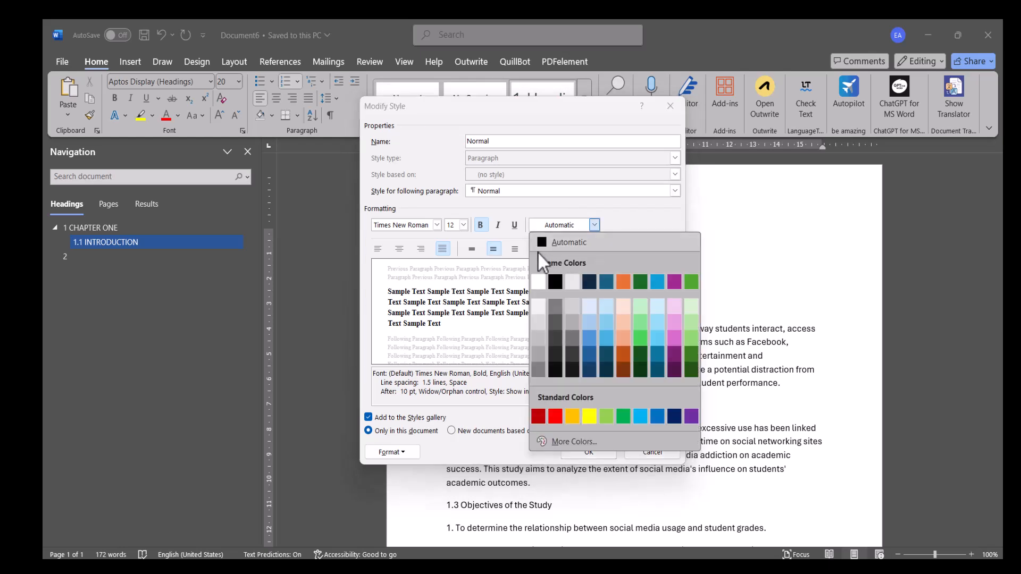
left_click(547, 237)
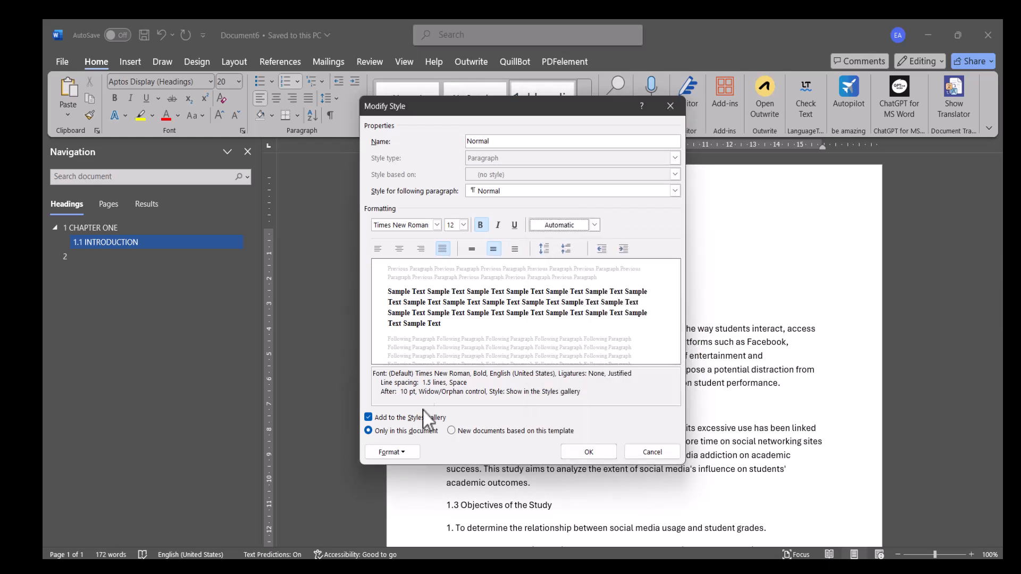
Set the Normal style's line spacing to Double in its paragraph formatting and apply the style changes.
left_click(397, 453)
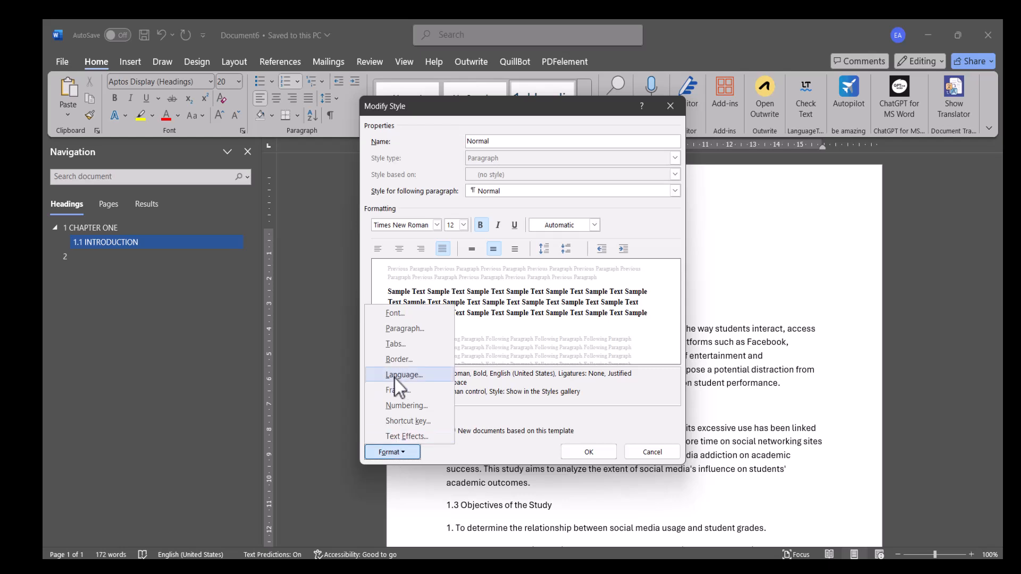
left_click(393, 329)
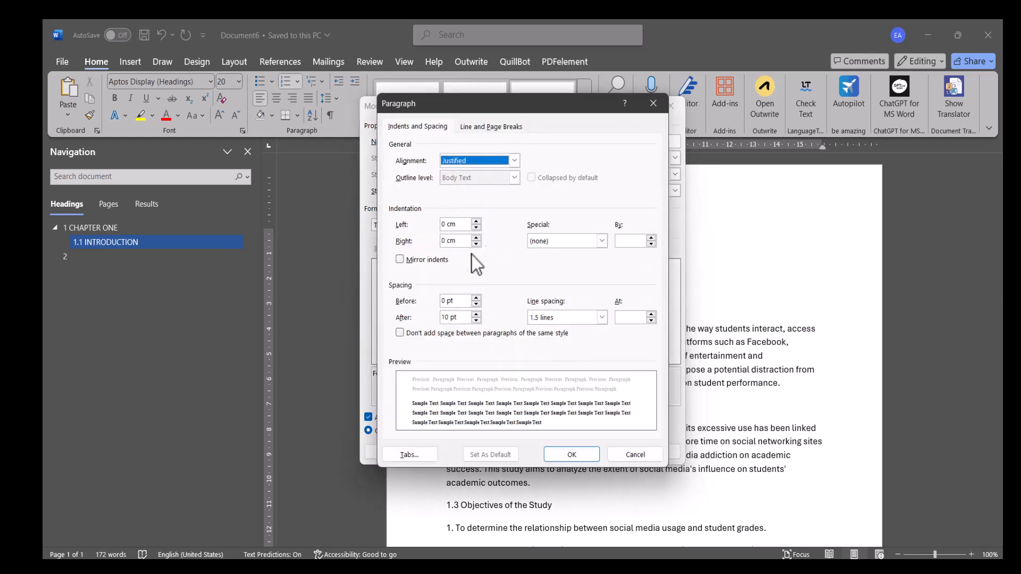
left_click(601, 315)
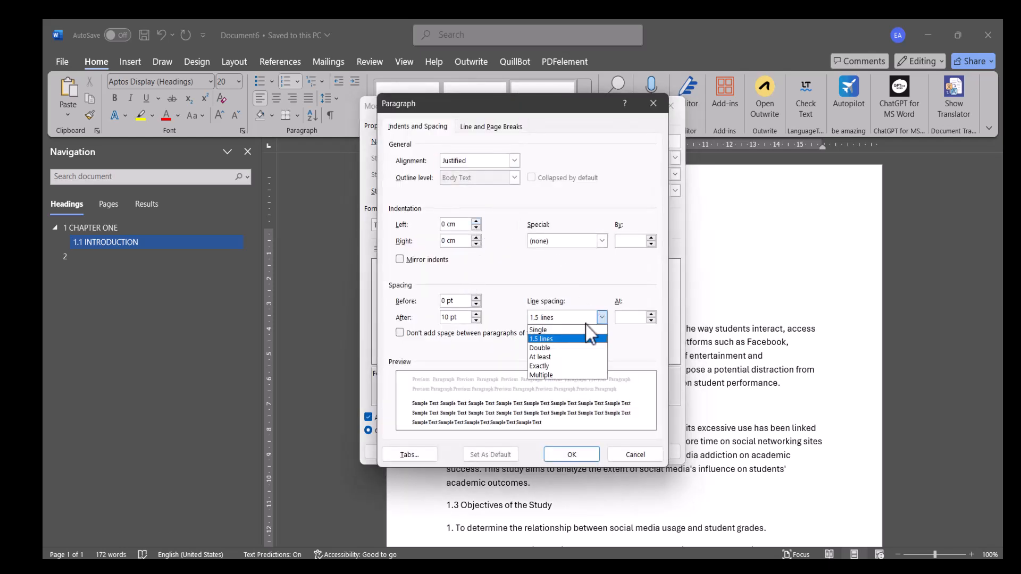
left_click(563, 346)
left_click(570, 451)
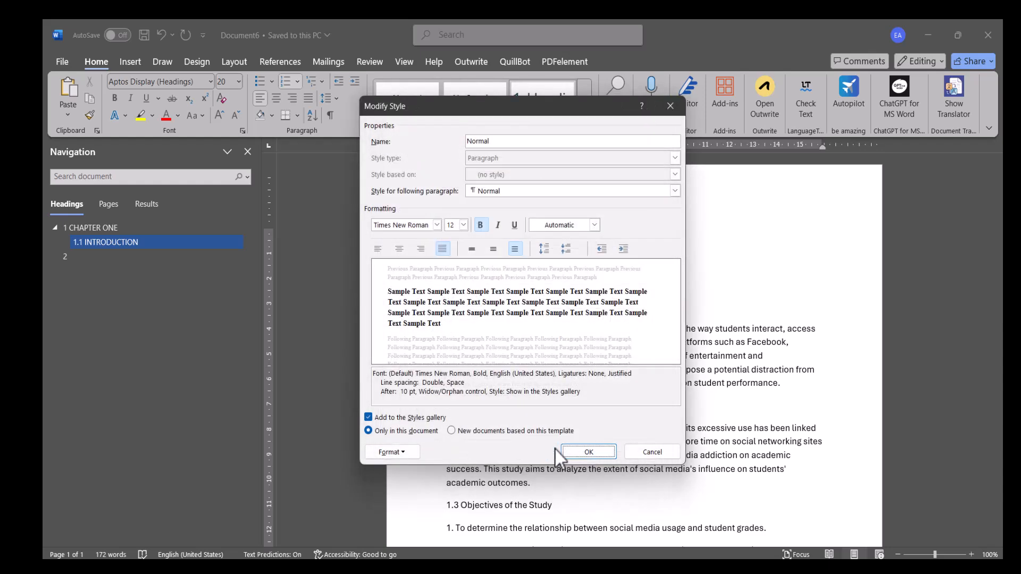
left_click(586, 452)
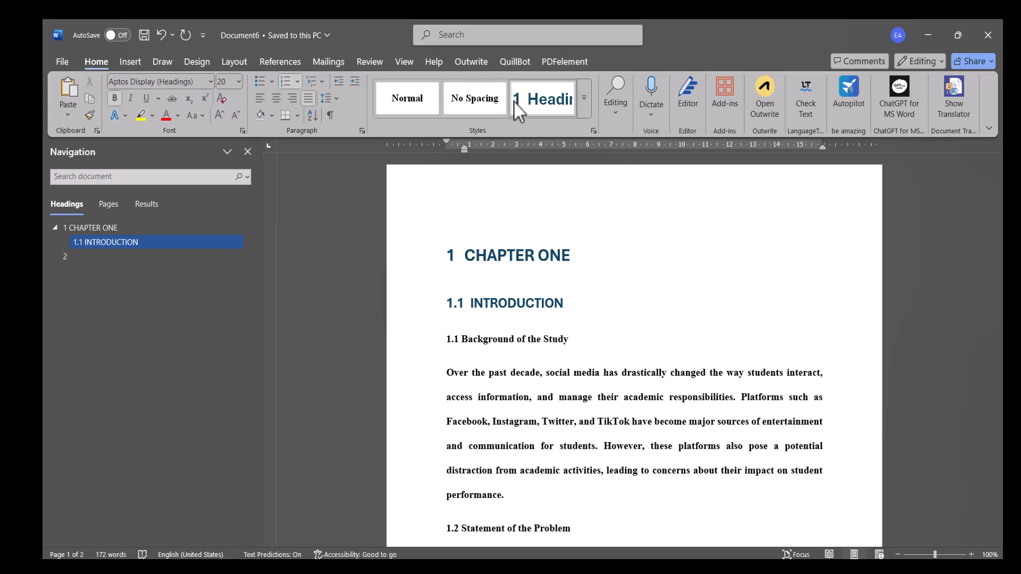
Modify the Normal style to remove the bold formatting.
right_click(408, 104)
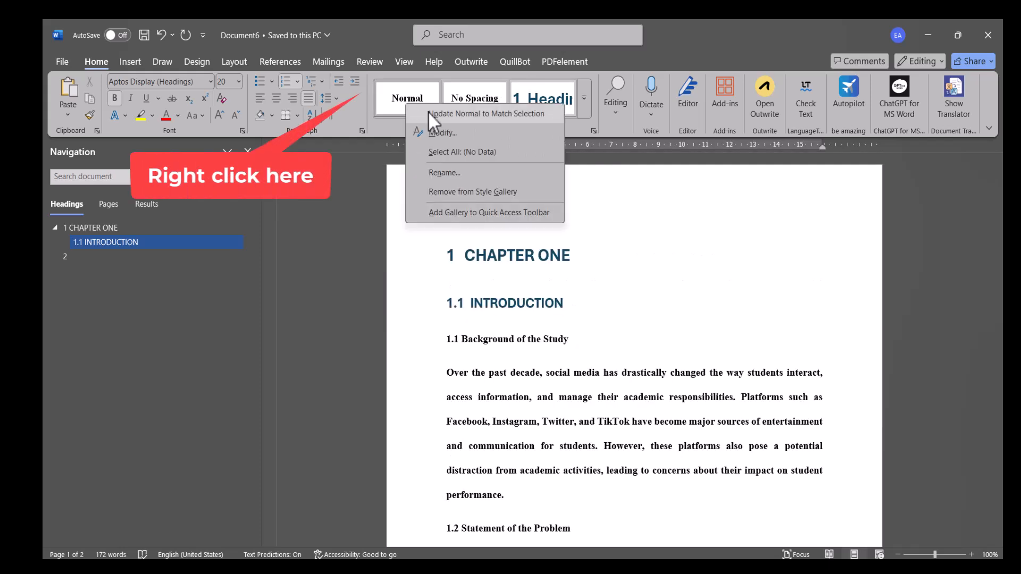
left_click(436, 134)
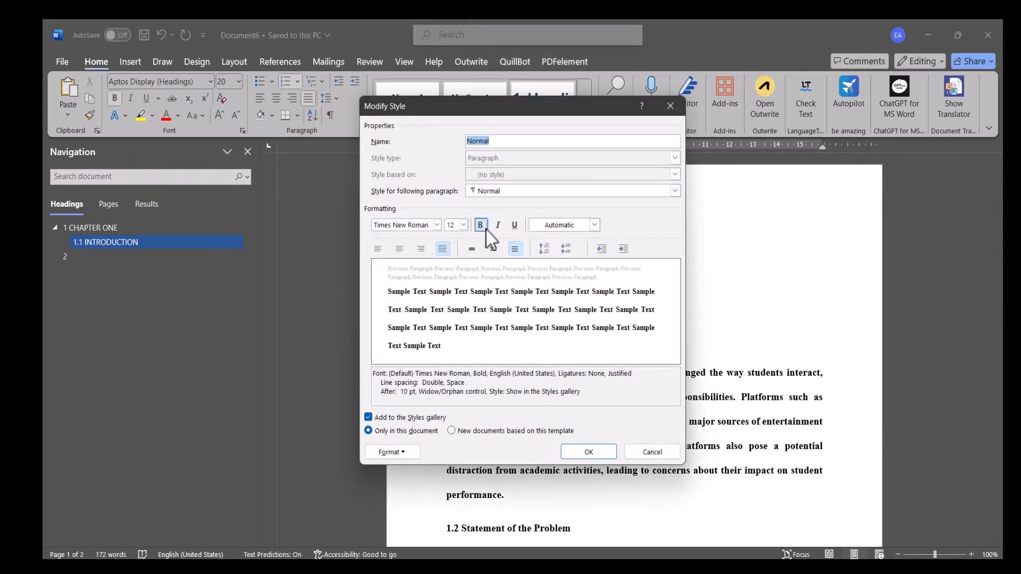
left_click(481, 225)
left_click(589, 452)
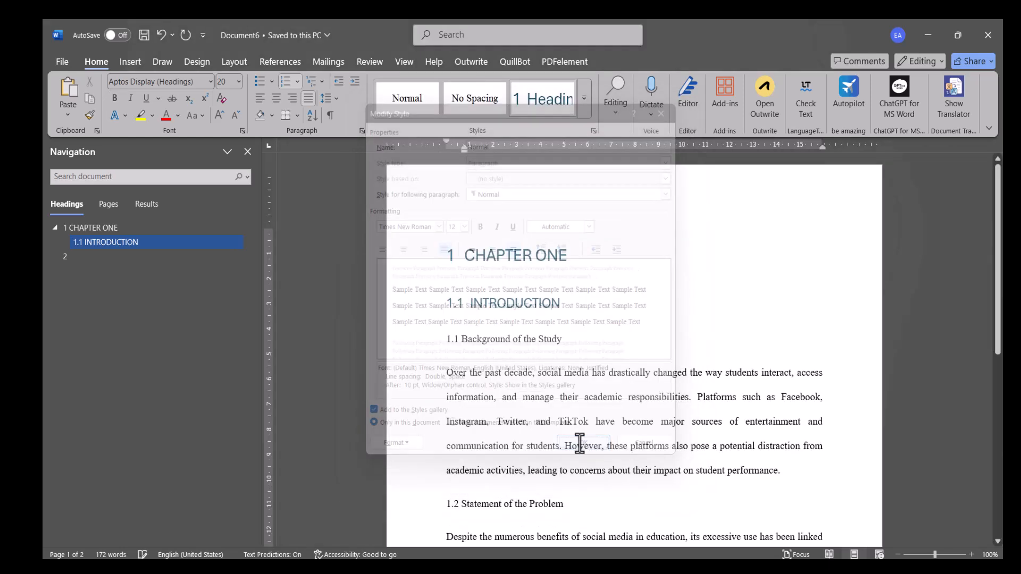
Modify the Heading 1 style to use bold, 1.5 line spacing and the black Text 1 font color.
right_click(518, 100)
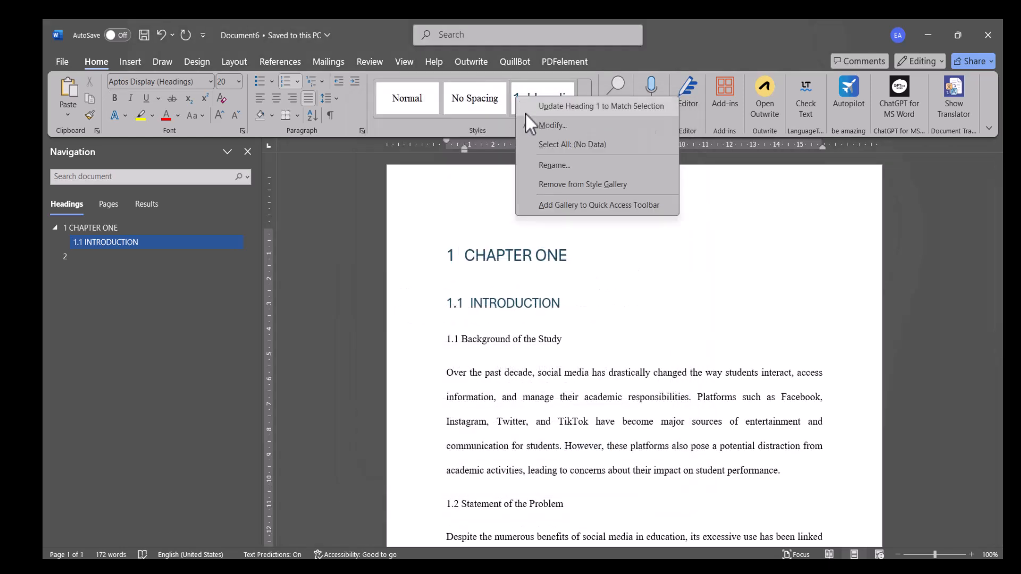
left_click(527, 123)
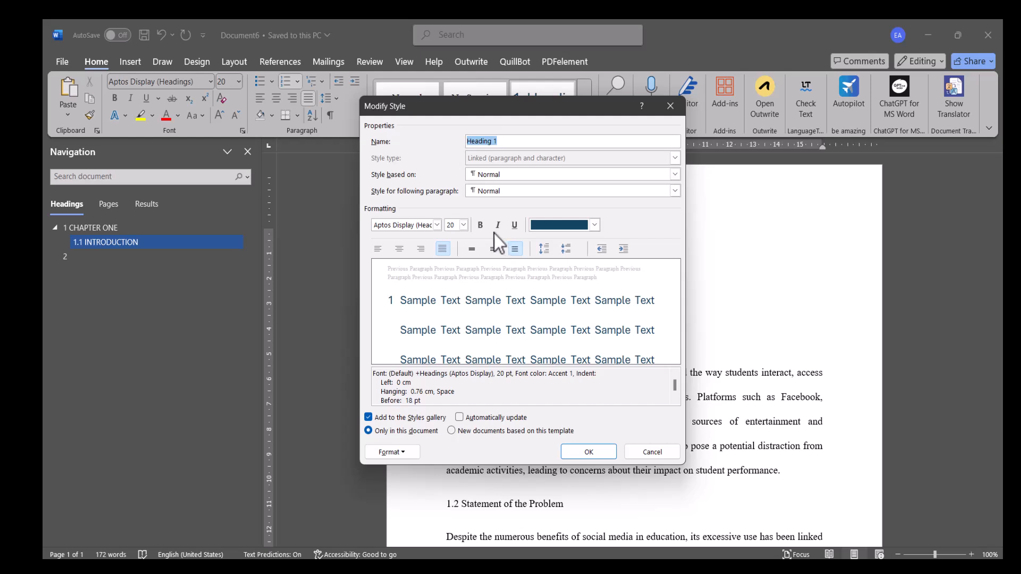
left_click(482, 227)
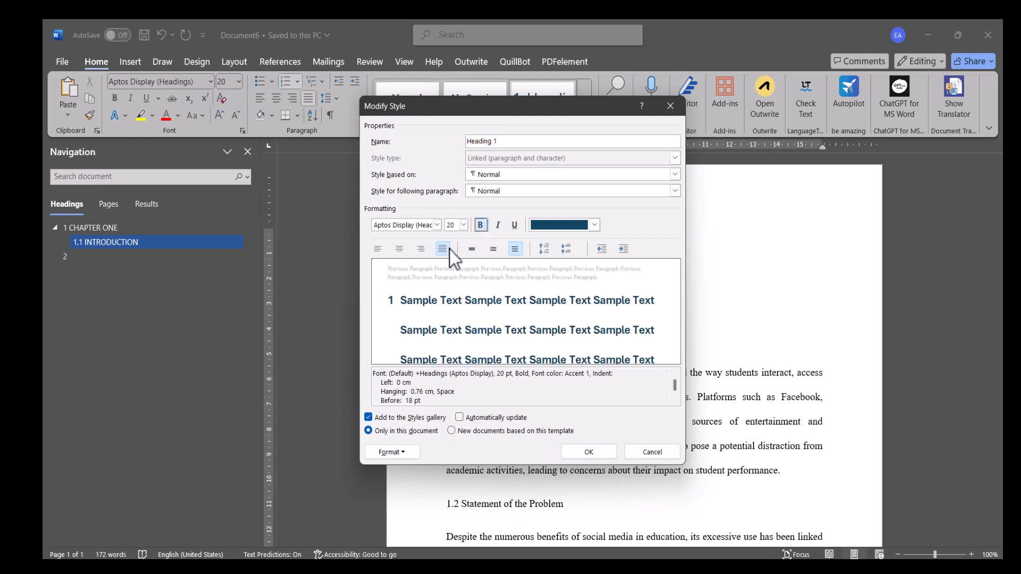
left_click(493, 249)
left_click(595, 225)
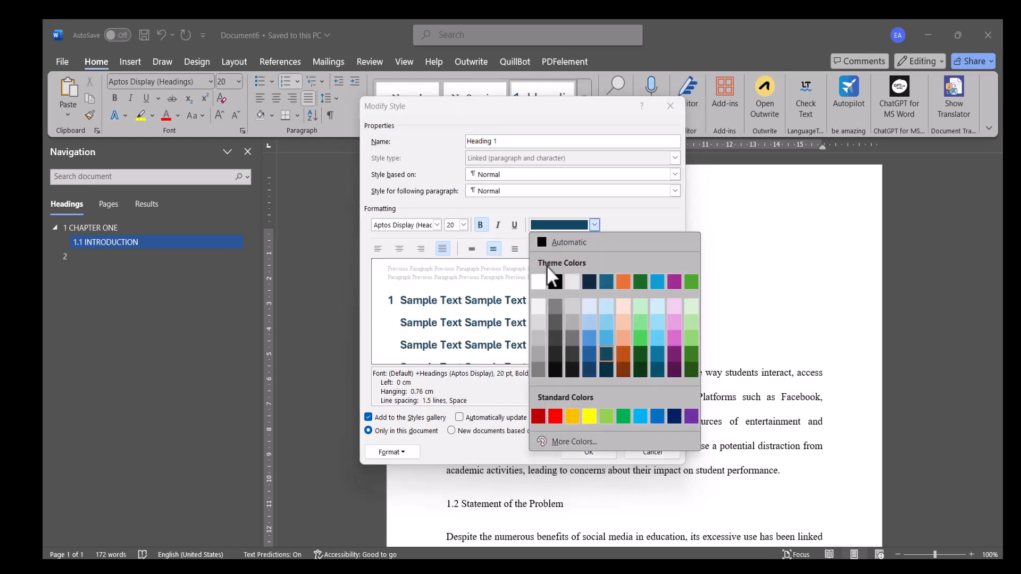
left_click(556, 282)
Set the Heading 1 style's line spacing to Double in its paragraph formatting and apply the style changes.
left_click(410, 450)
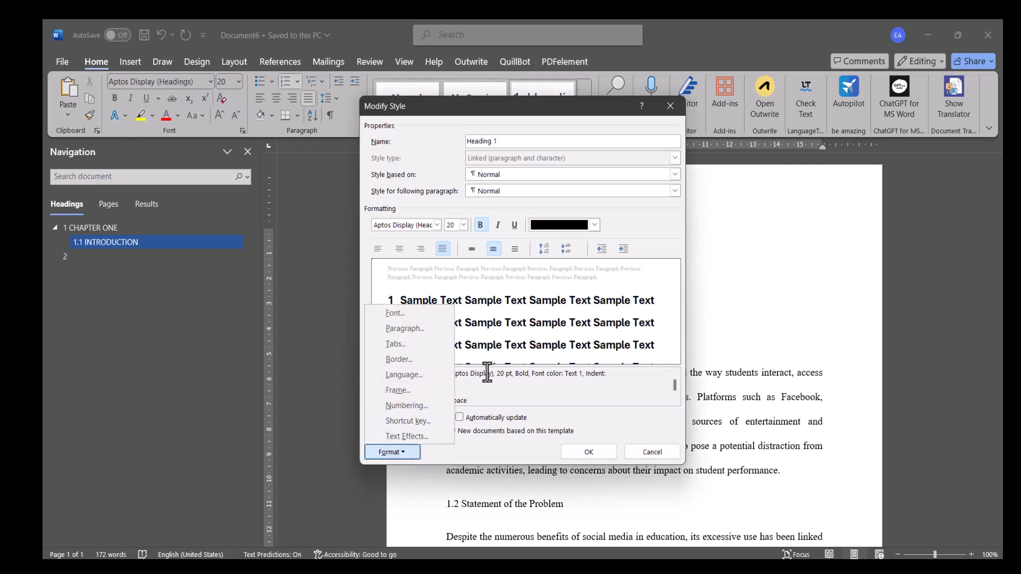
left_click(438, 333)
left_click(567, 318)
left_click(563, 353)
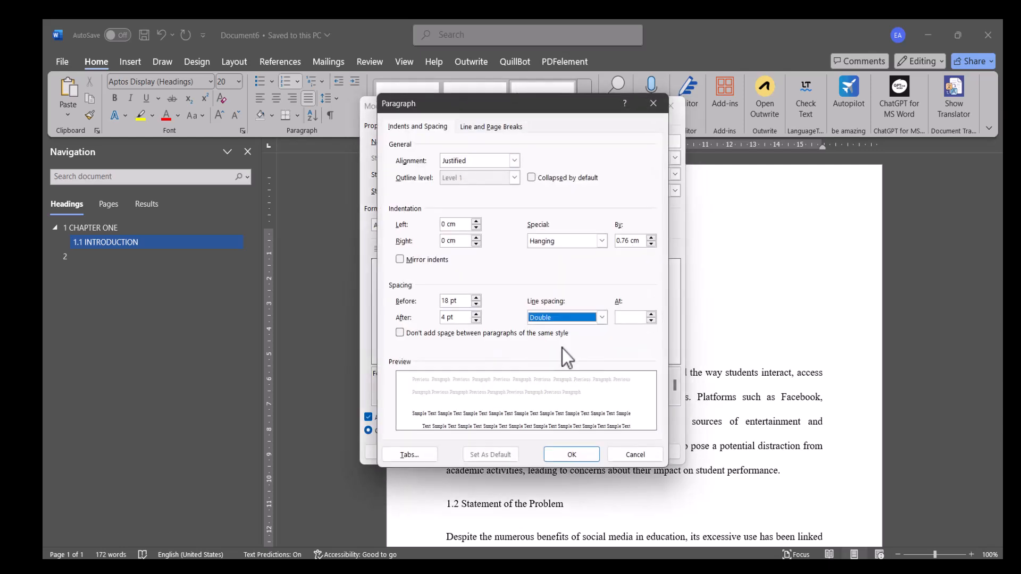
left_click(580, 453)
left_click(579, 453)
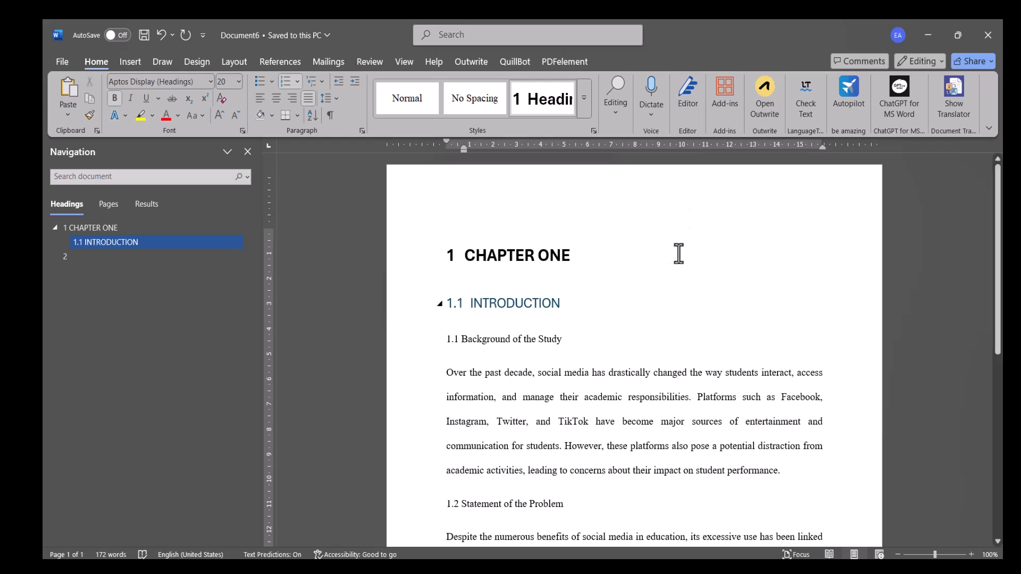
left_click(589, 110)
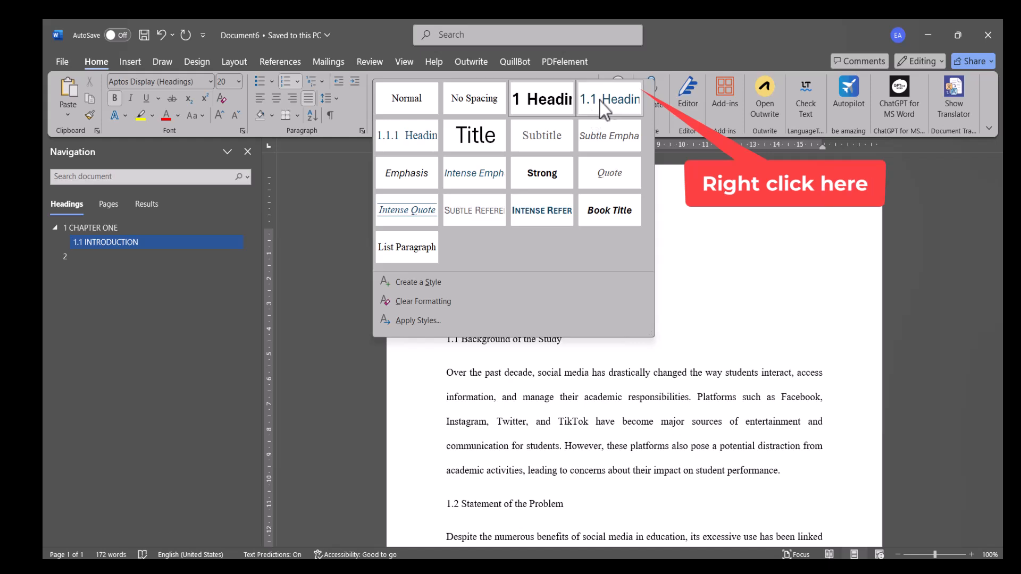
right_click(609, 98)
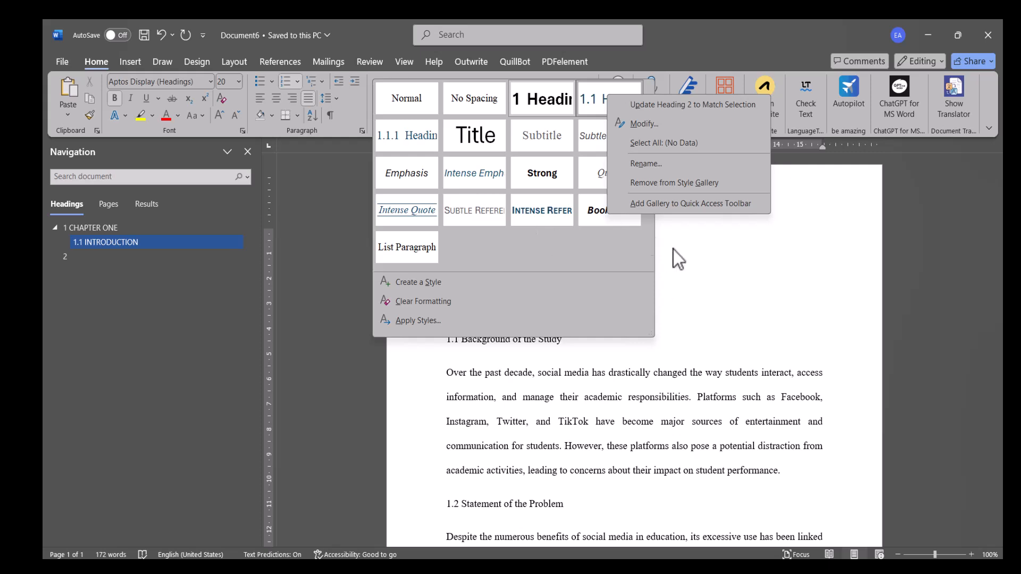
left_click(691, 264)
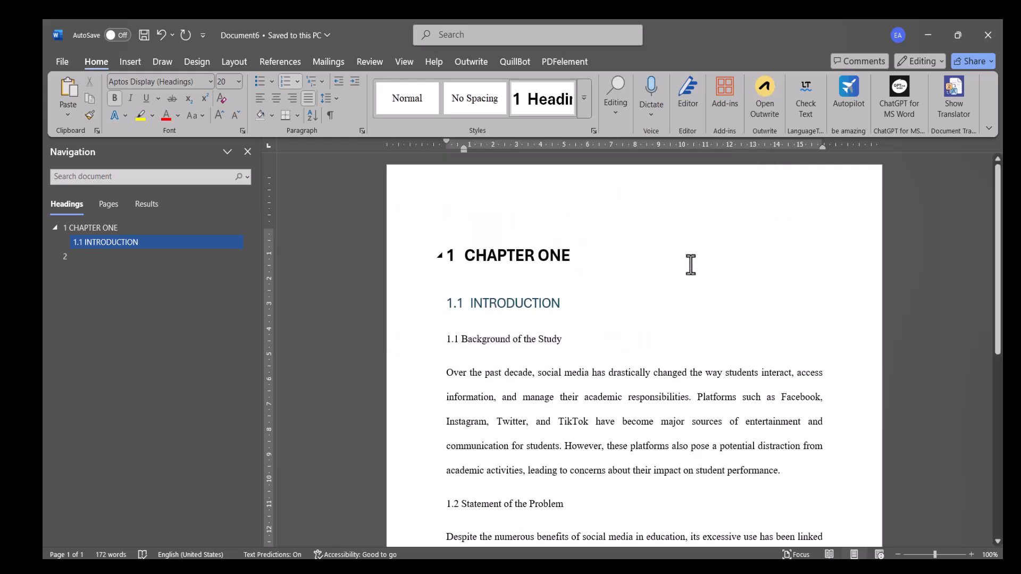
Modify the Heading 1 style of the CHAPTER ONE heading to use 12 pt Times New Roman.
right_click(554, 253)
right_click(531, 99)
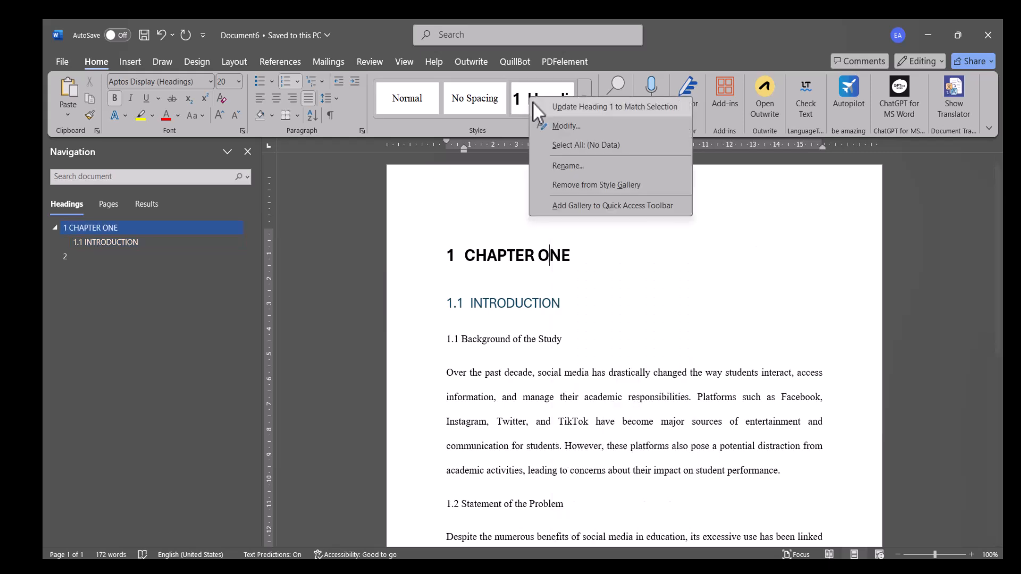
left_click(541, 123)
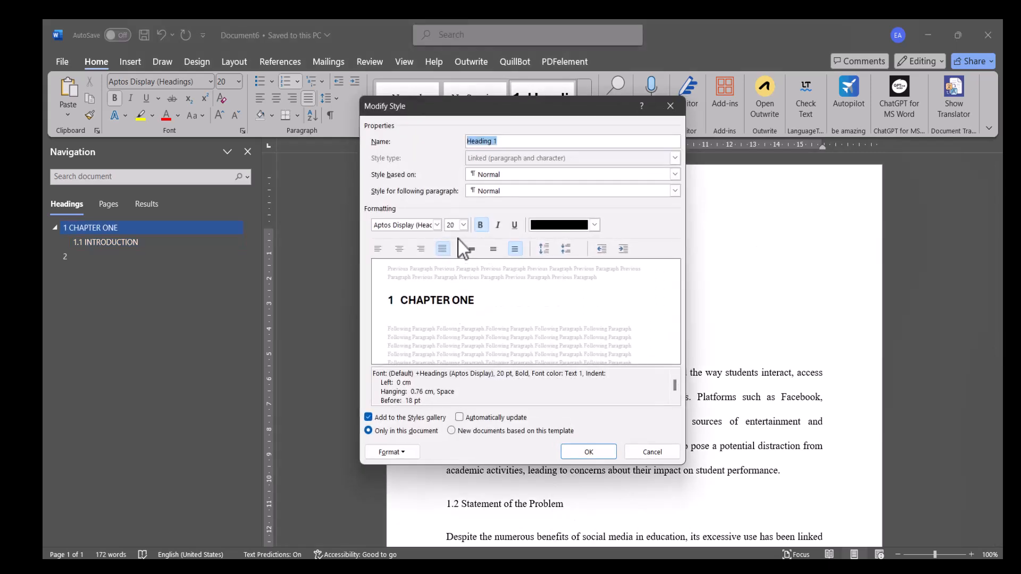
left_click(437, 225)
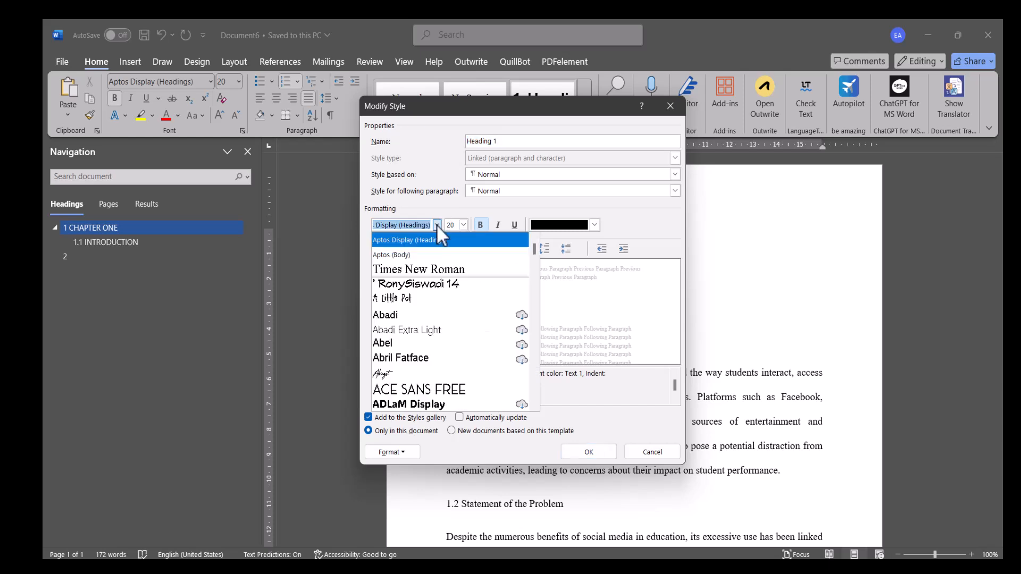
left_click(416, 269)
left_click(463, 225)
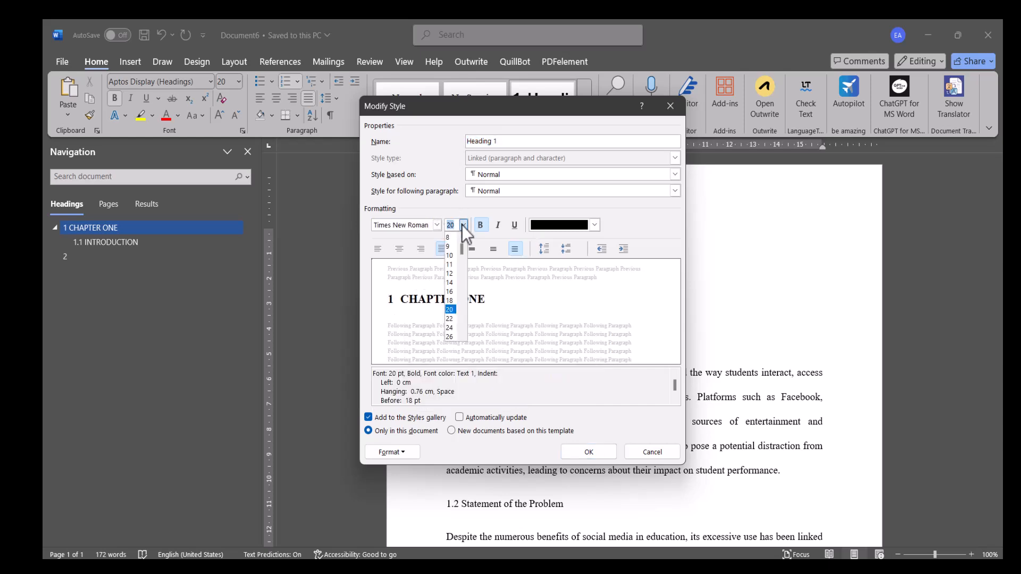
left_click(456, 272)
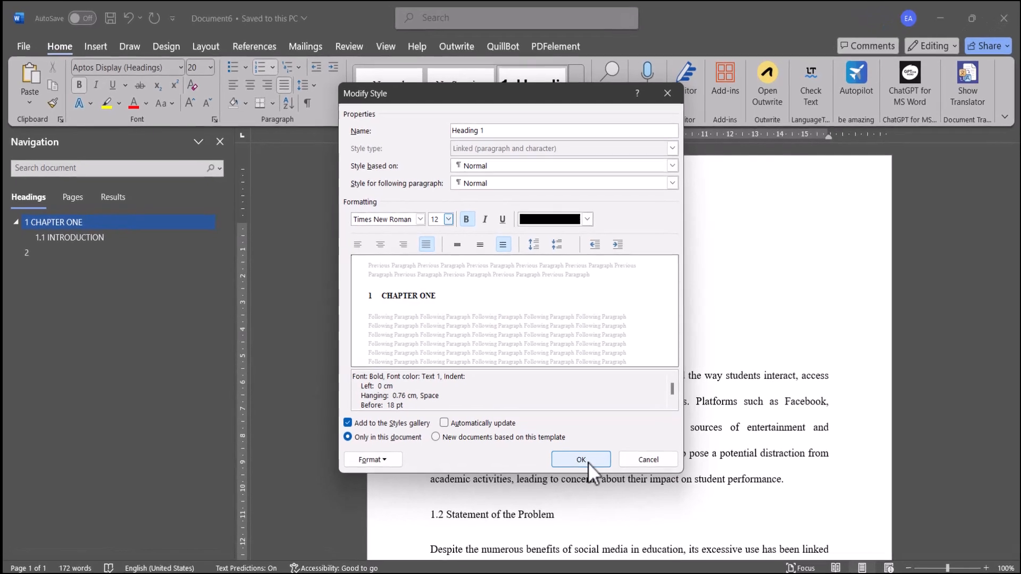
left_click(589, 452)
Modify the Heading 2 style of the INTRODUCTION heading to use bold 12 pt Times New Roman.
left_click(497, 289)
left_click(576, 83)
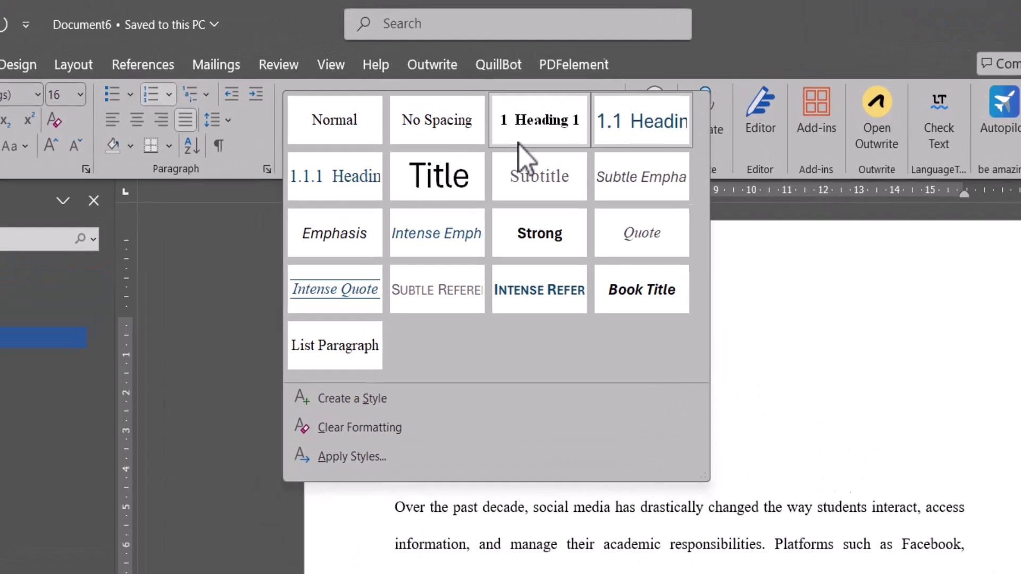
right_click(607, 137)
left_click(628, 152)
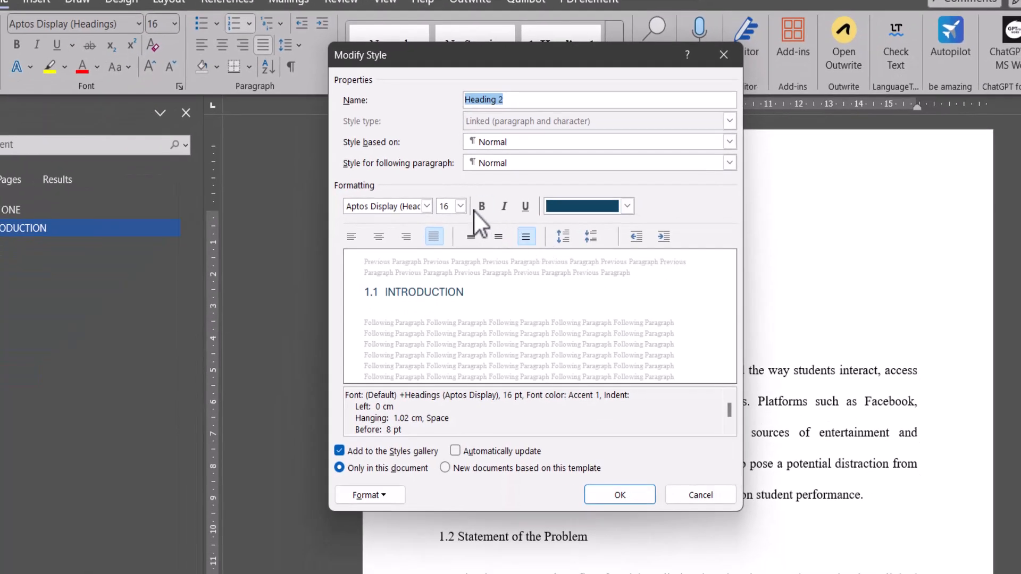
left_click(481, 207)
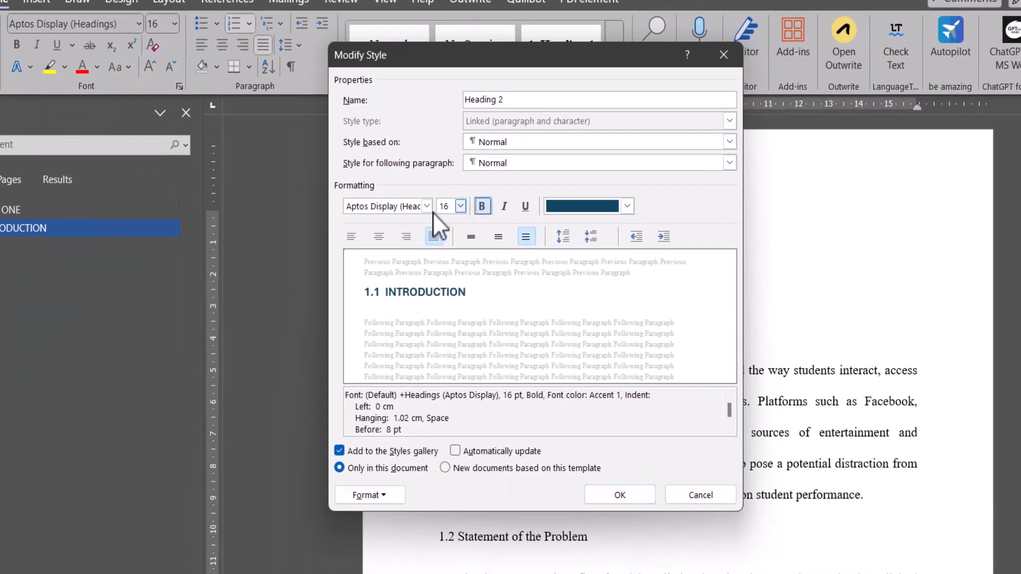
left_click(426, 206)
left_click(416, 259)
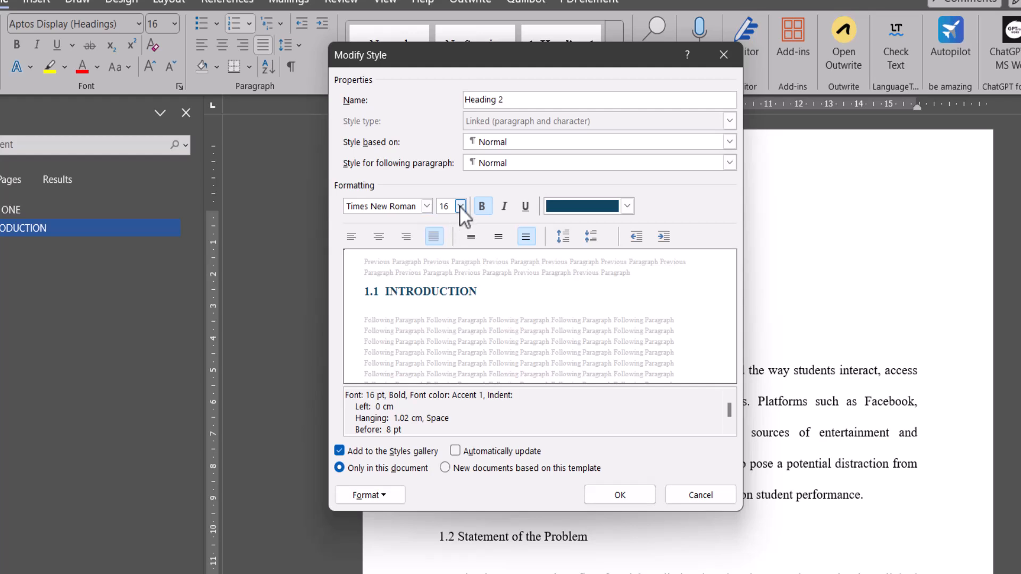
left_click(461, 207)
left_click(448, 264)
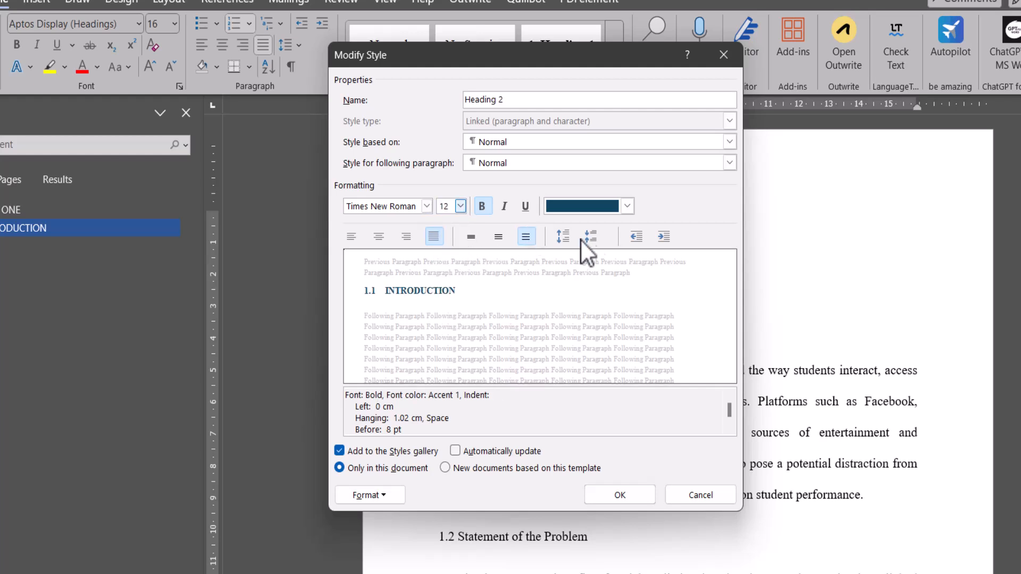
Set the Heading 2 style's font color to Automatic and apply the style changes.
left_click(585, 205)
left_click(564, 229)
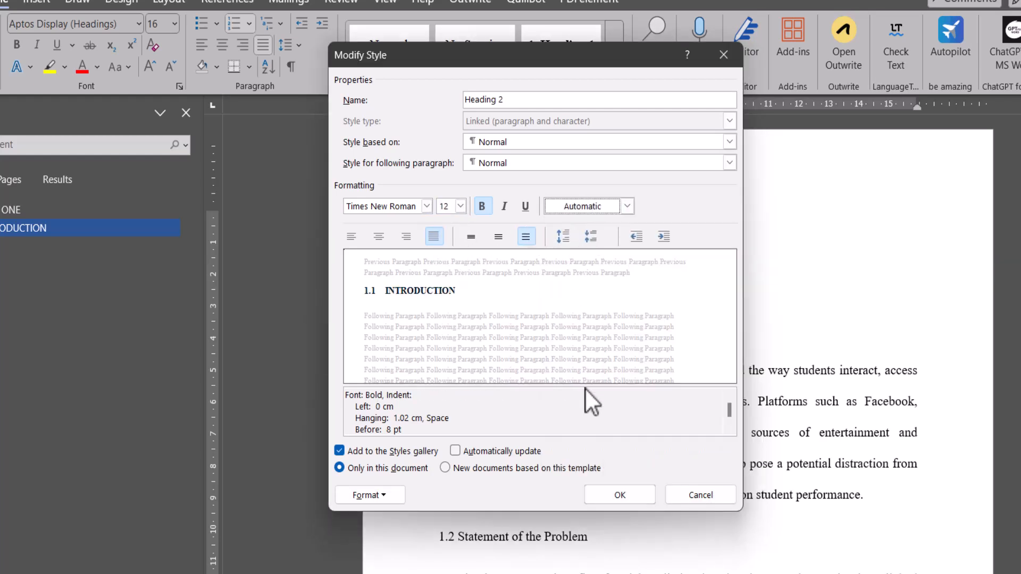
left_click(629, 497)
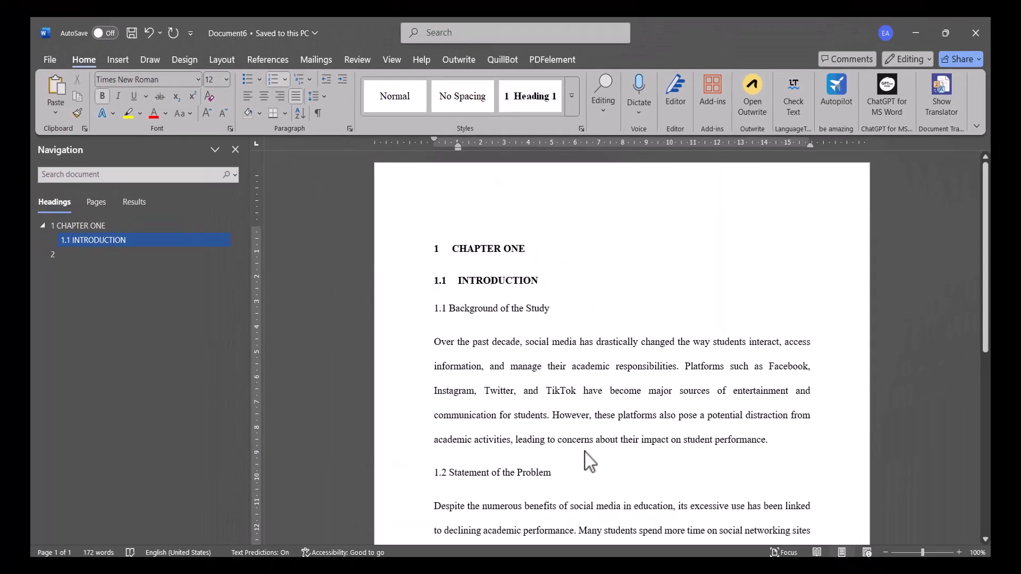
left_click(285, 77)
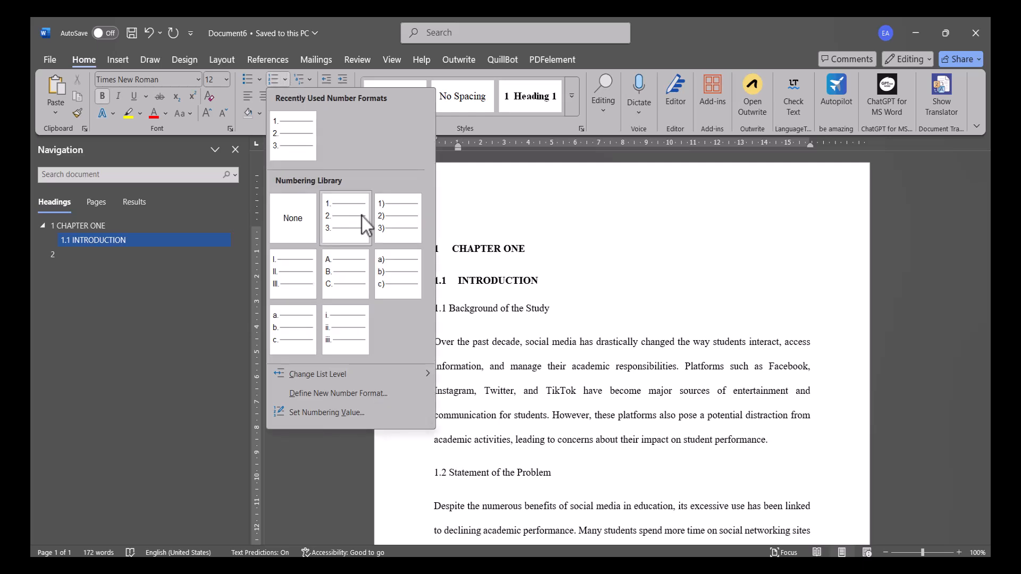
left_click(310, 80)
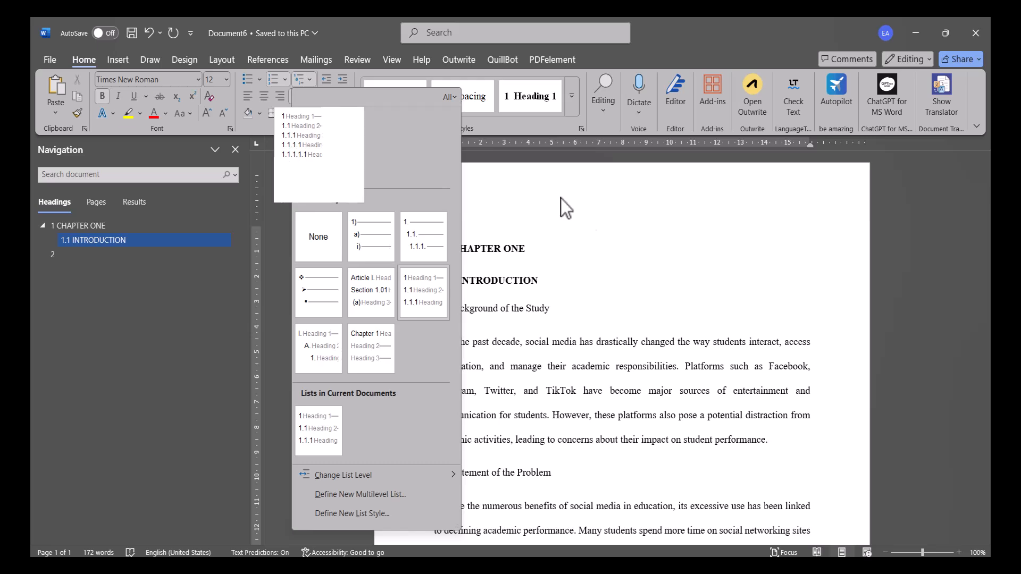
left_click(518, 255)
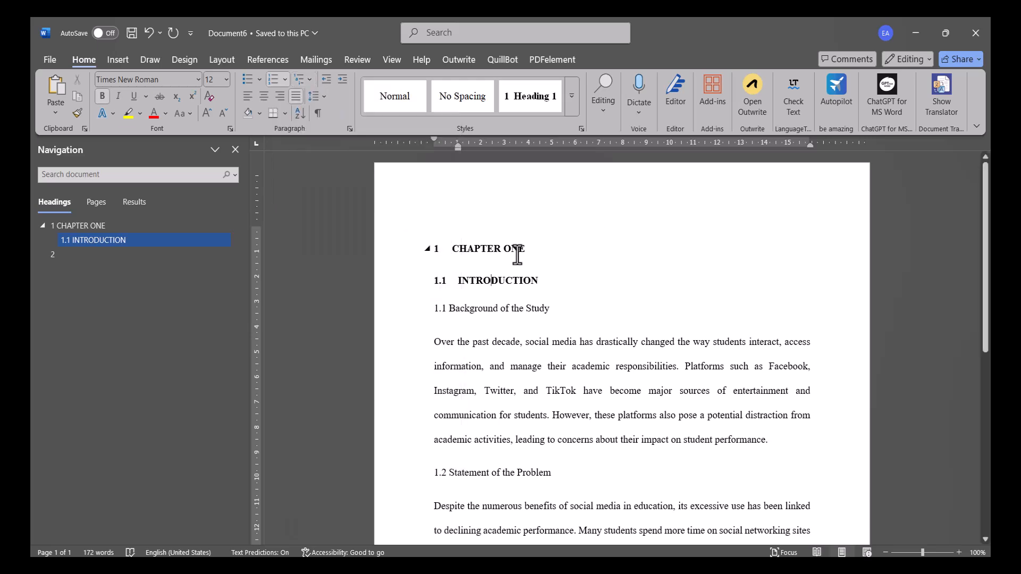
Remove the automatic numbers in front of the CHAPTER ONE and INTRODUCTION headings.
left_click(454, 250)
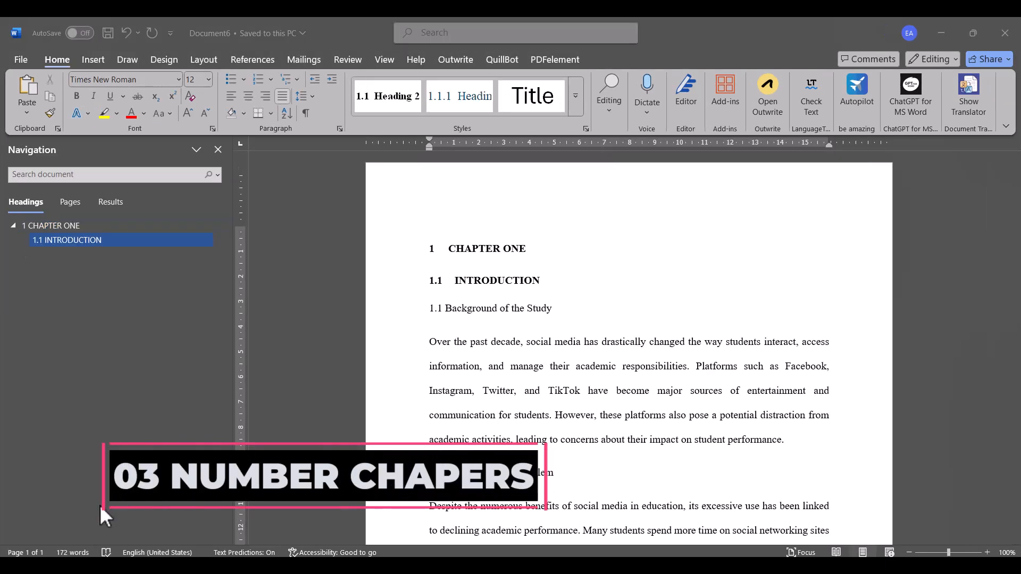
left_click(448, 251)
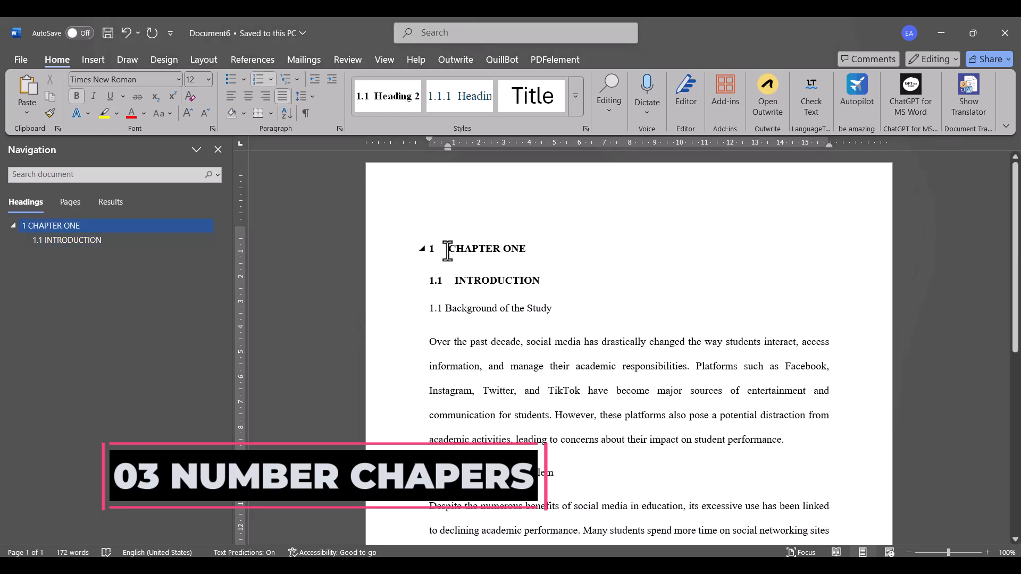
key("BackSpace")
key("BackSpace")
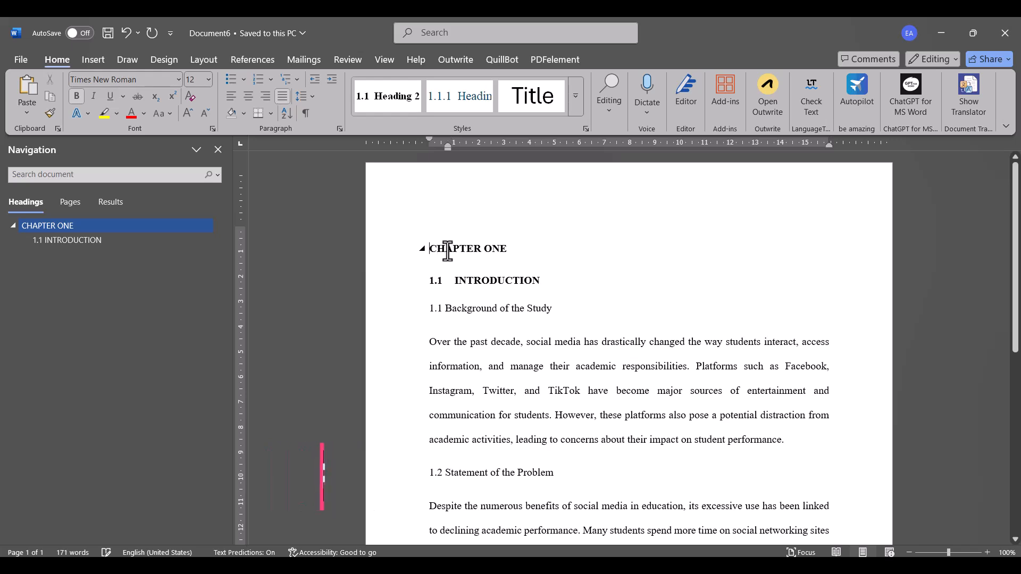
left_click(451, 276)
key("BackSpace")
key("BackSpace")
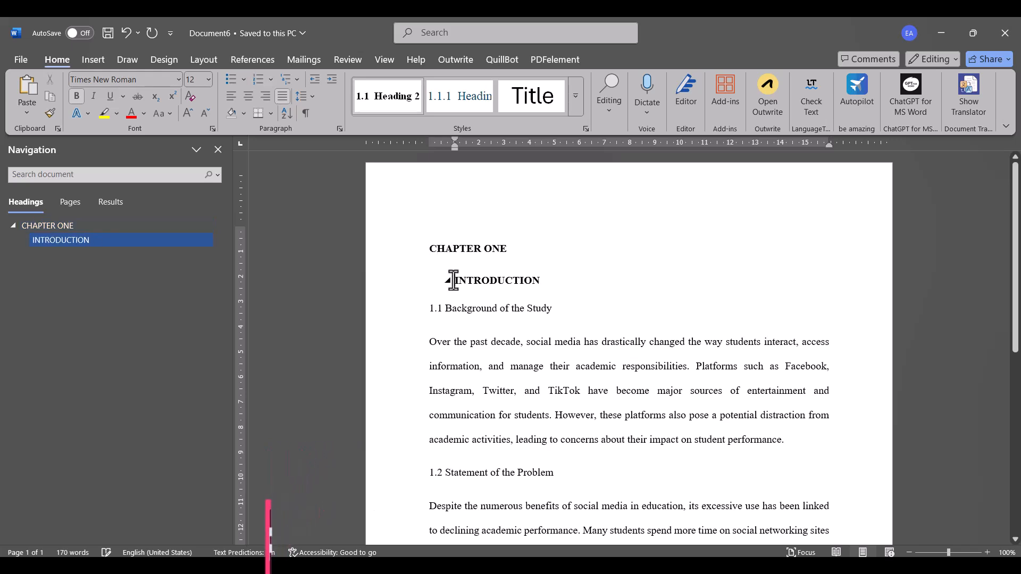
Modify the Heading 1 style to use centered alignment and apply the change to the CHAPTER ONE heading.
left_click(466, 247)
right_click(465, 248)
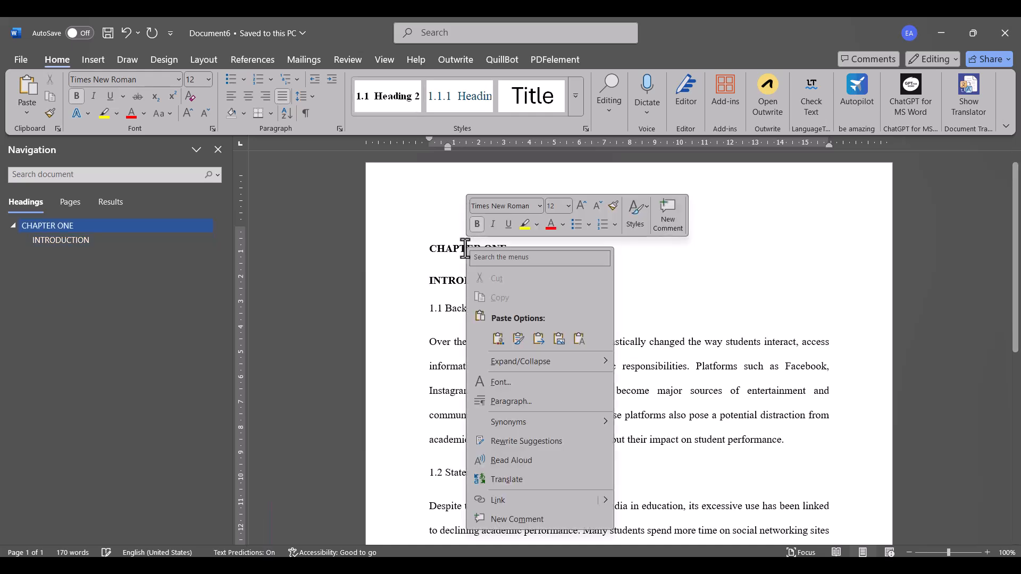
key("Escape")
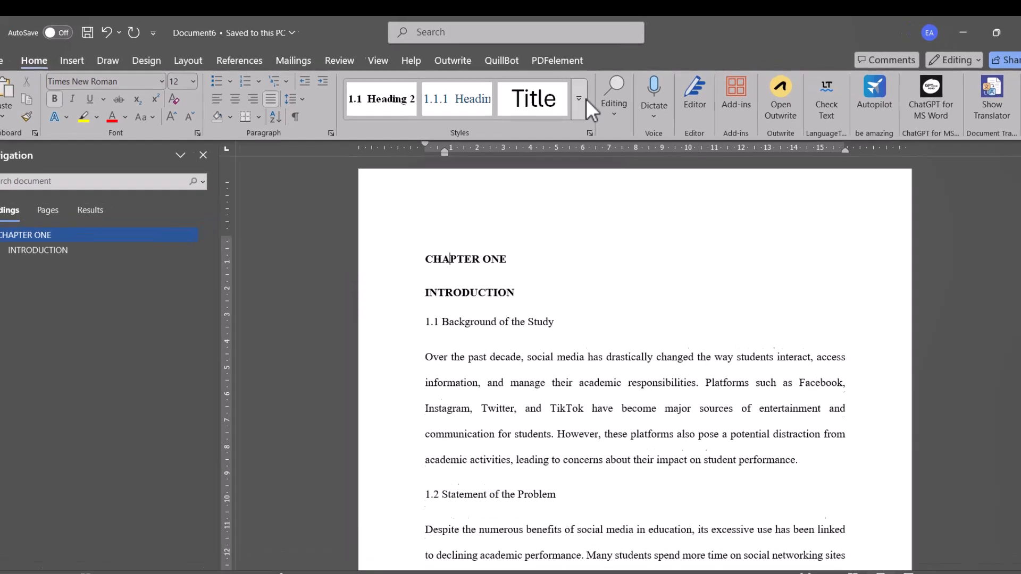
left_click(579, 98)
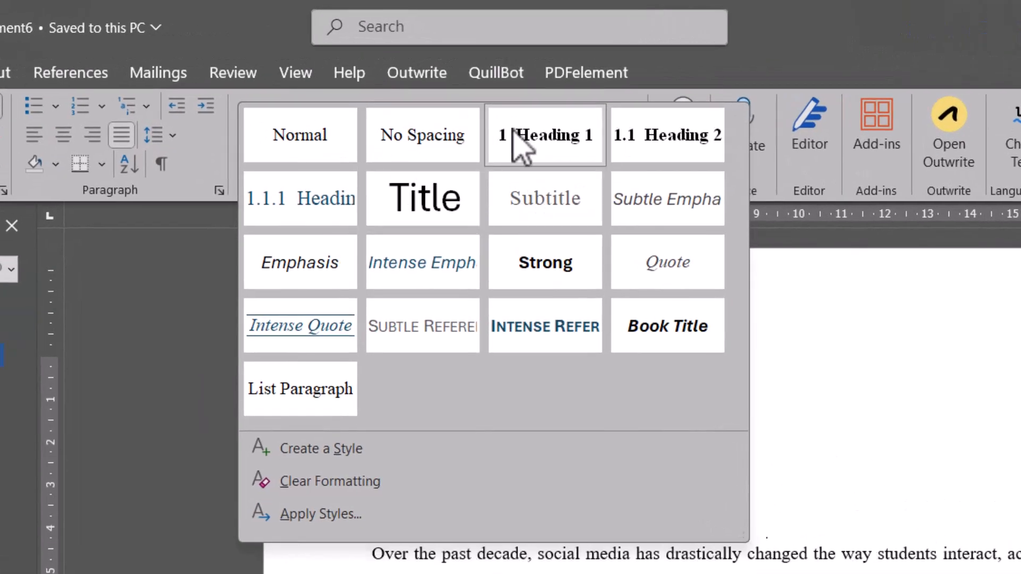
right_click(522, 145)
left_click(538, 176)
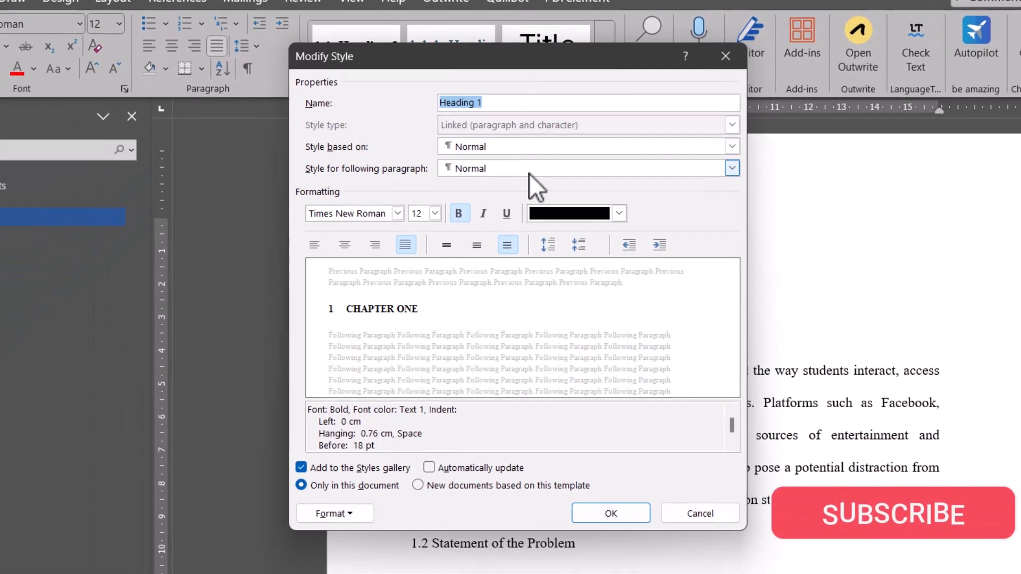
left_click(346, 242)
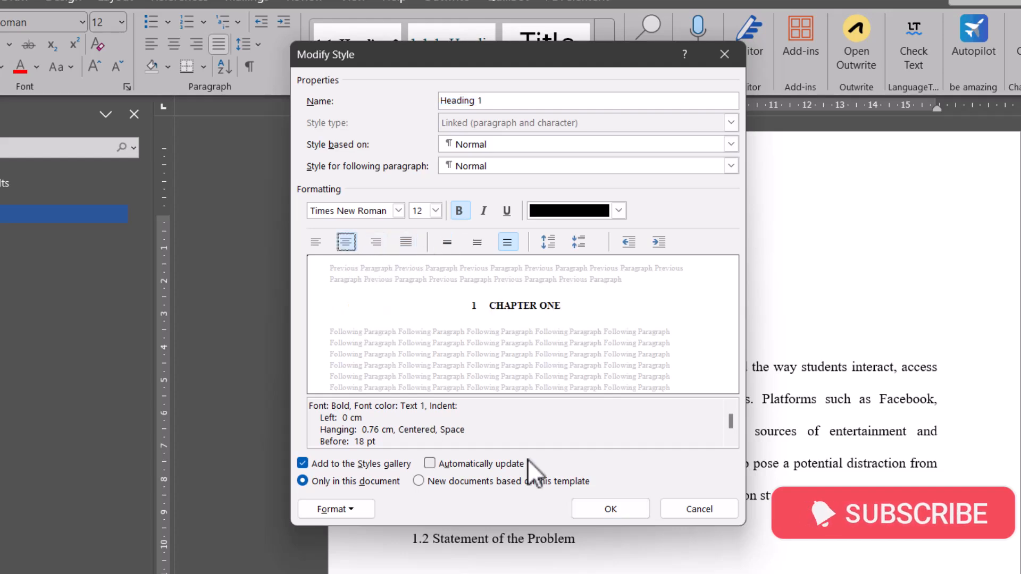
left_click(613, 510)
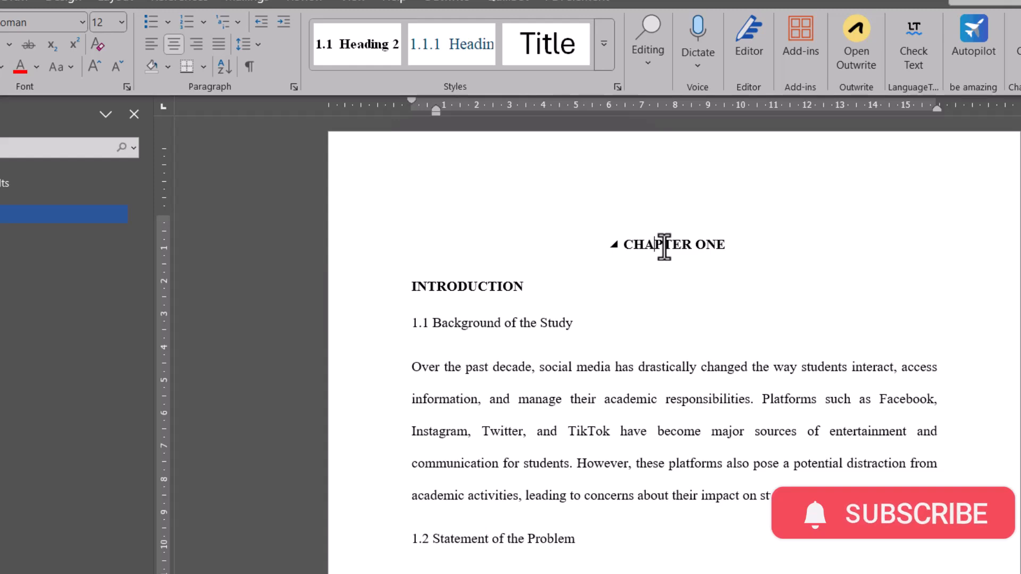
Reapply the Heading 2 style to INTRODUCTION and set its numbering value to 0 so it is numbered 1.0.
left_click(503, 288)
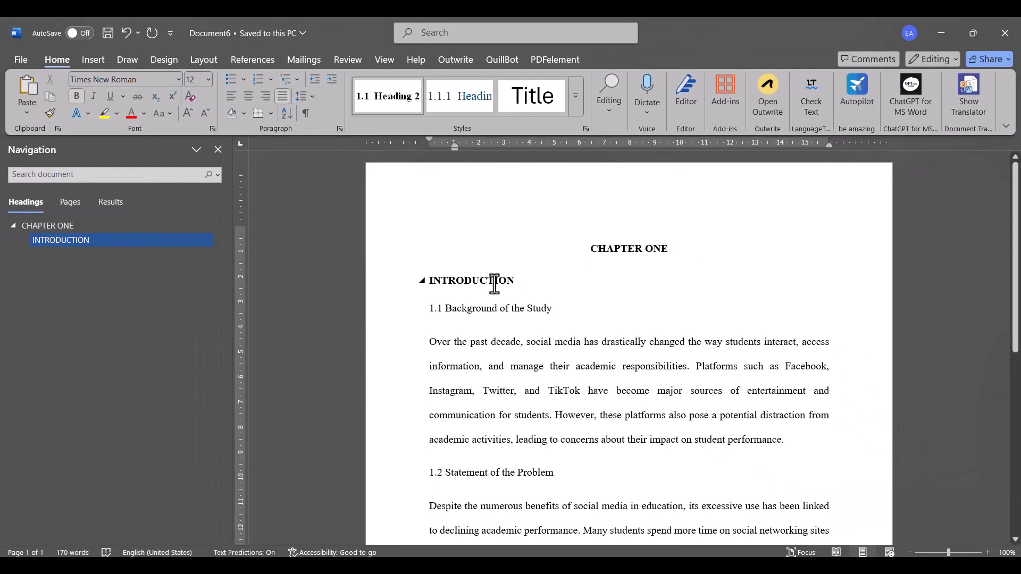
left_click(386, 99)
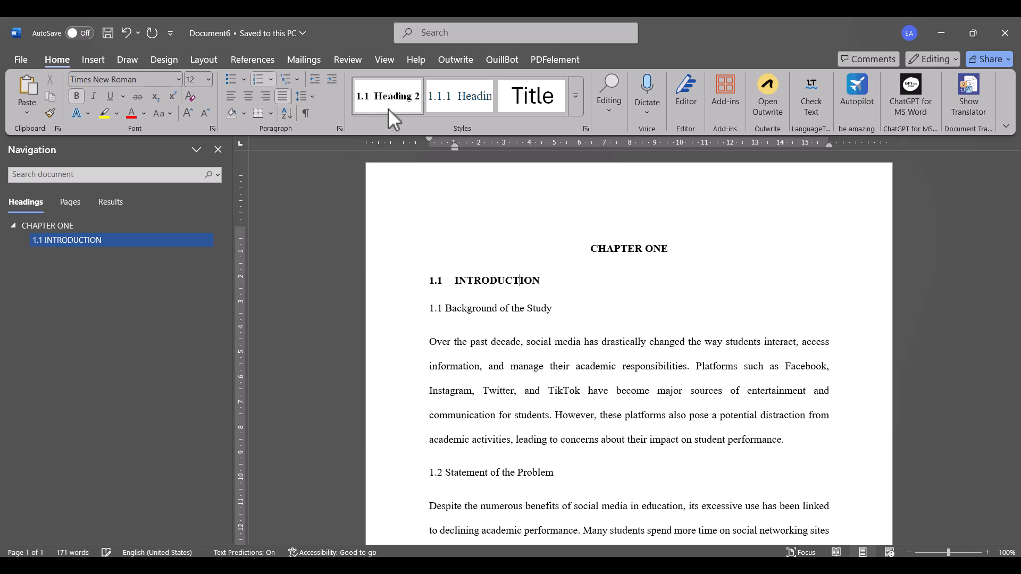
left_click(435, 283)
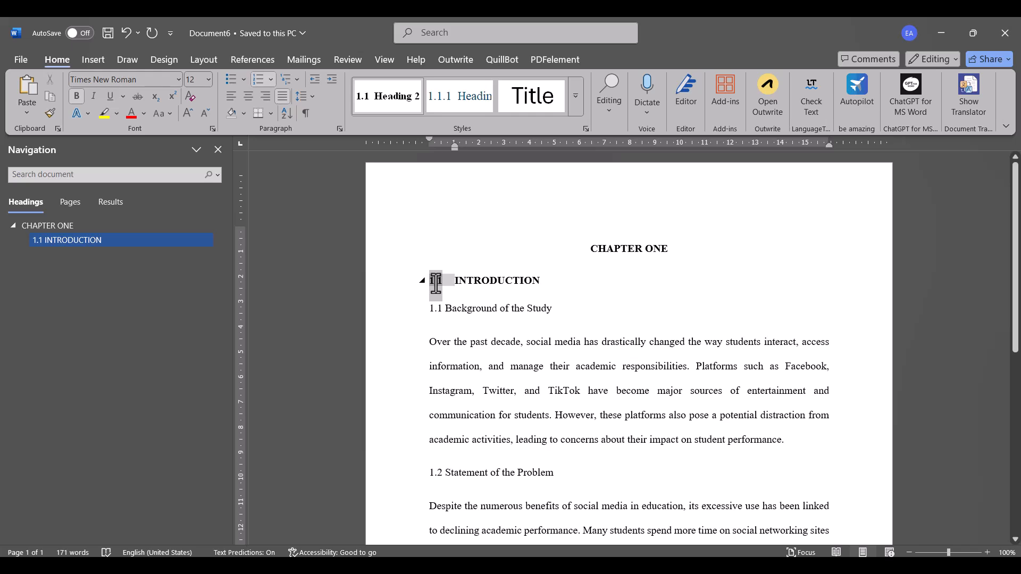
right_click(436, 283)
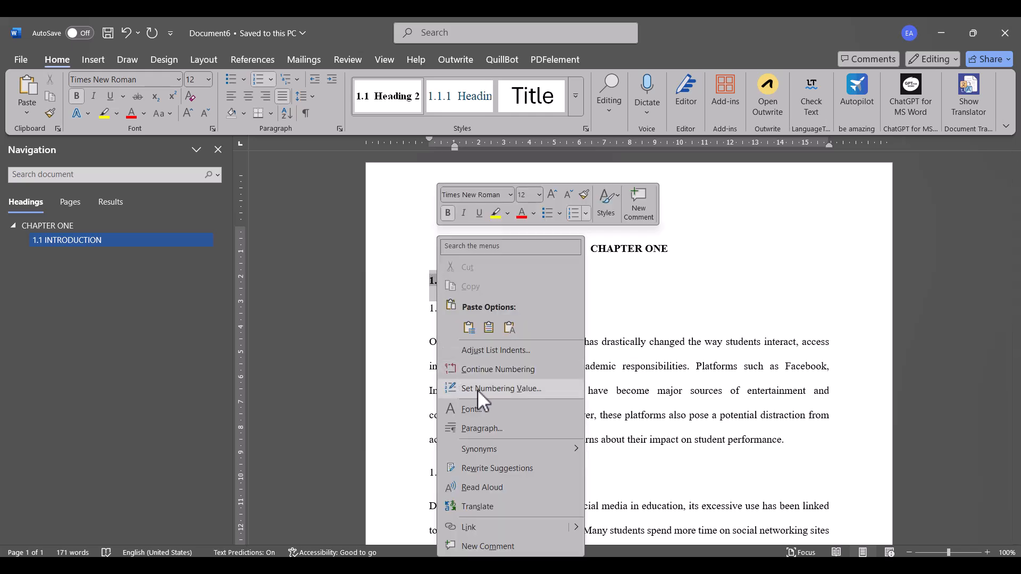
left_click(493, 392)
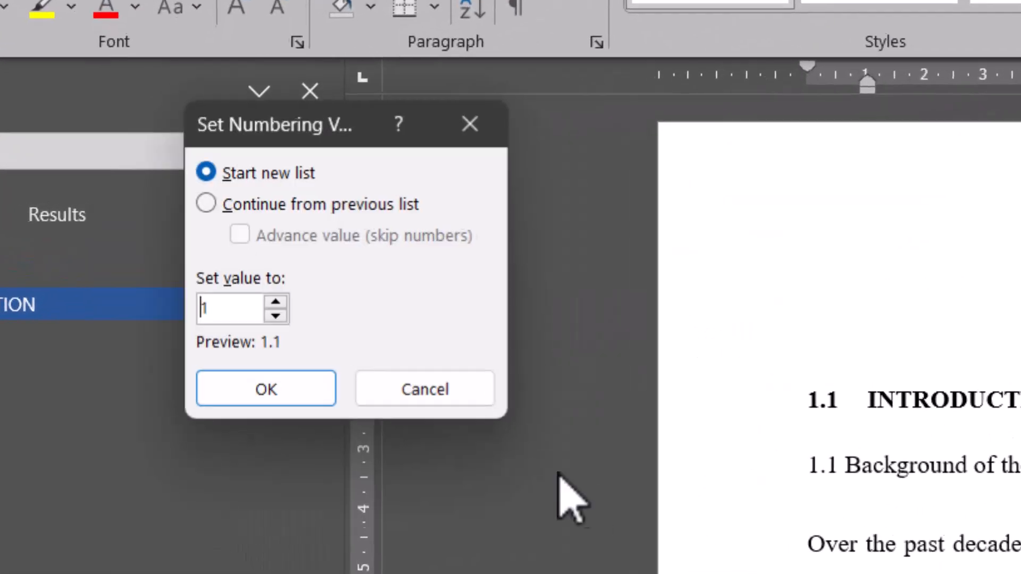
left_click(288, 328)
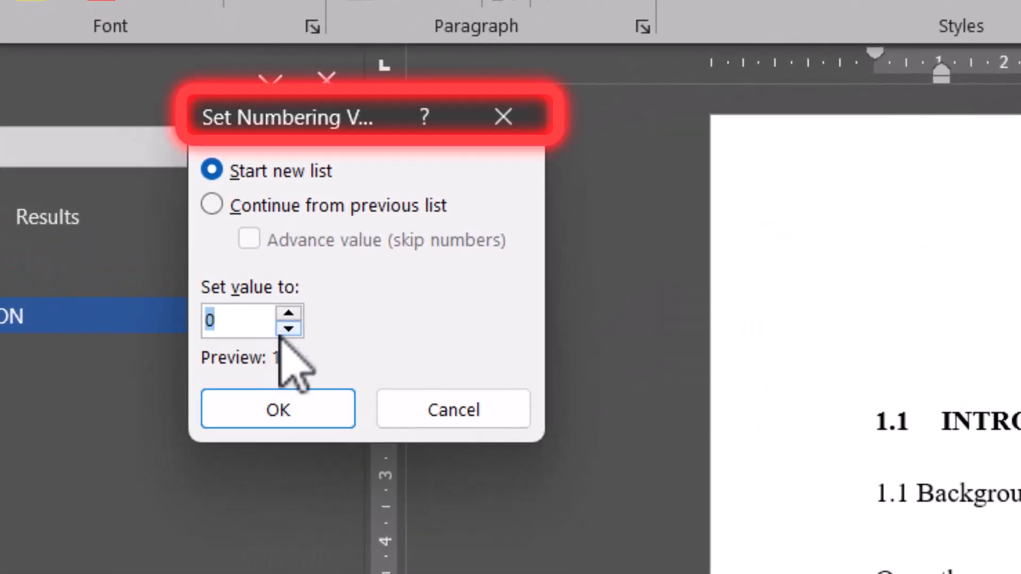
left_click(280, 411)
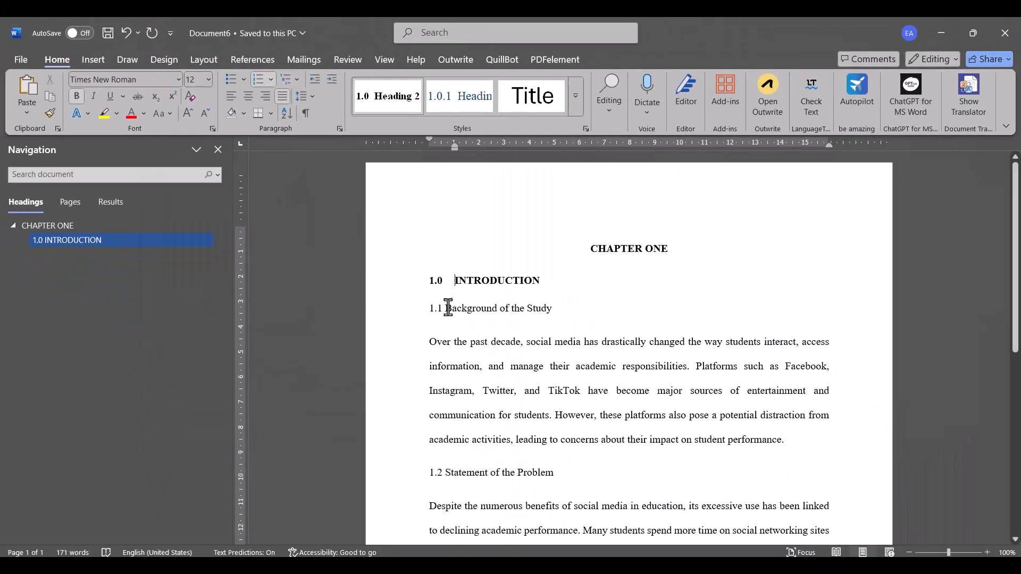
Delete the manually typed 1.1 before "Background of the Study" and apply the Heading 2 style to that line.
left_click(449, 308)
key("BackSpace")
key("BackSpace")
key("BackSpace")
key("BackSpace")
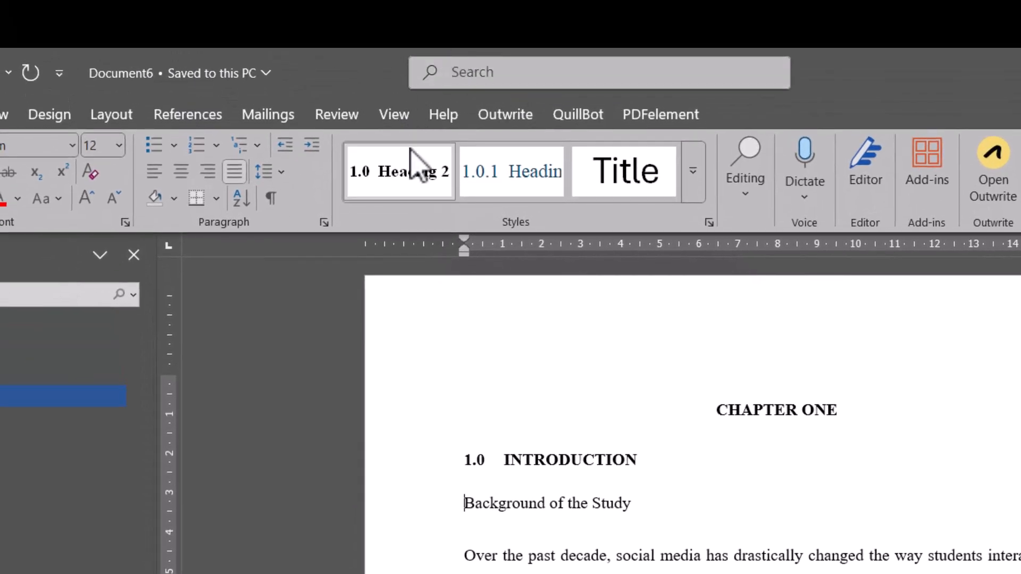
left_click(412, 178)
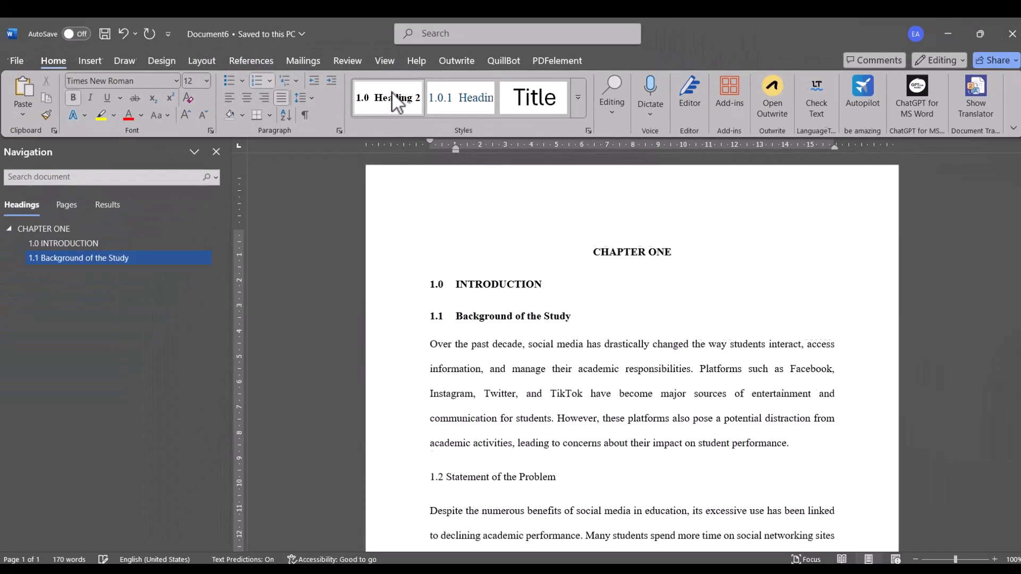
Delete the manually typed 1.2 before "Statement of the Problem" and apply the Heading 2 style to that line.
left_click(447, 472)
key("BackSpace")
key("BackSpace")
key("BackSpace")
key("BackSpace")
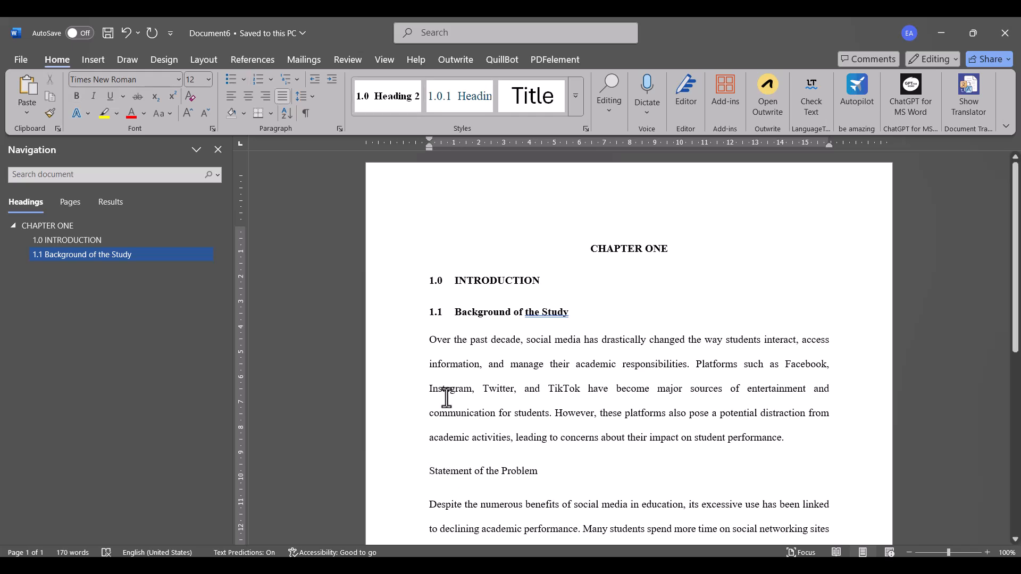
left_click(394, 109)
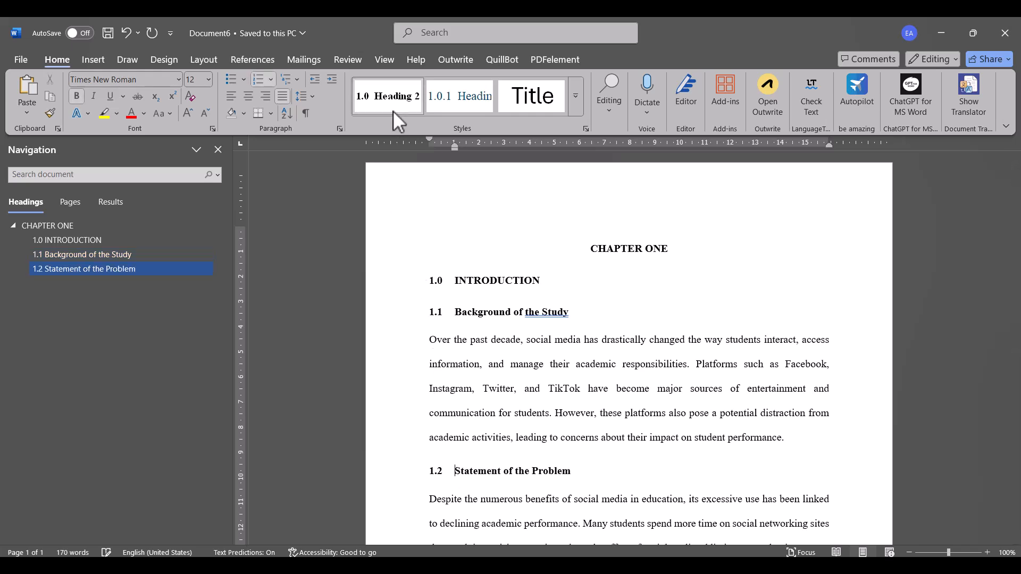
Delete the manually typed 1.3 before "Objectives of the Study" and apply the Heading 2 style to that line.
scroll(485, 460, "down", 5)
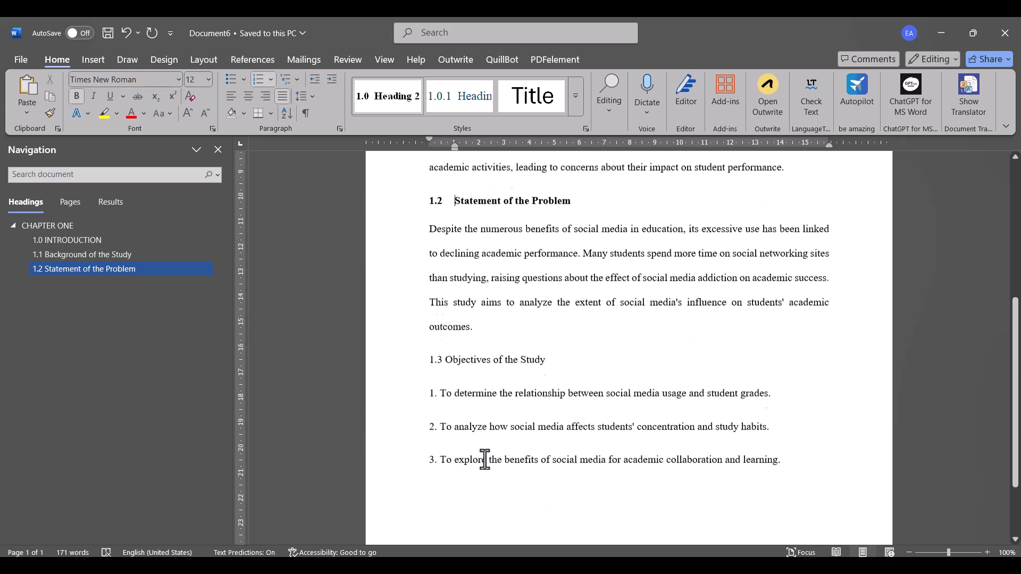
left_click(444, 349)
key("BackSpace")
key("BackSpace")
key("BackSpace")
key("BackSpace")
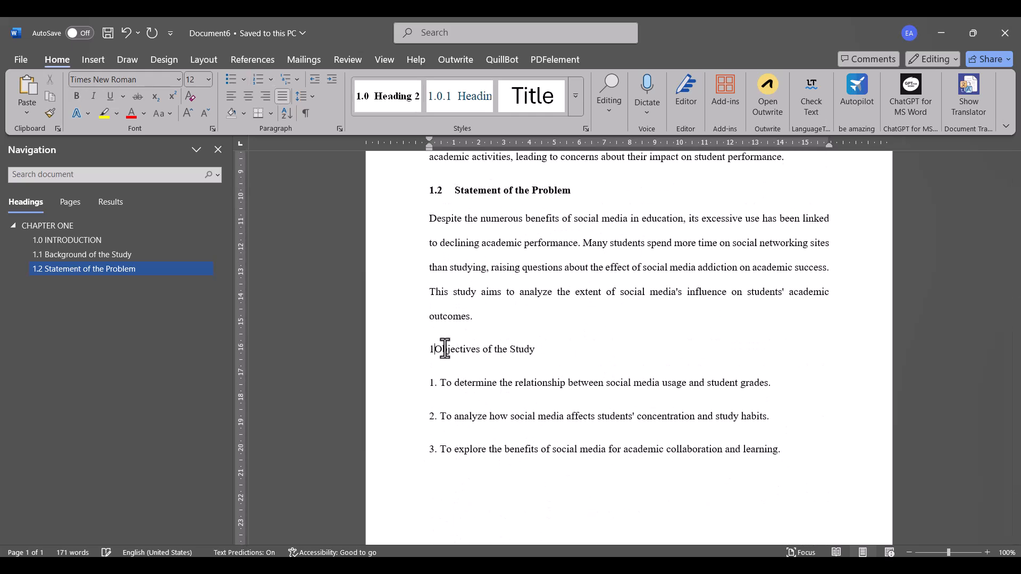
left_click(393, 103)
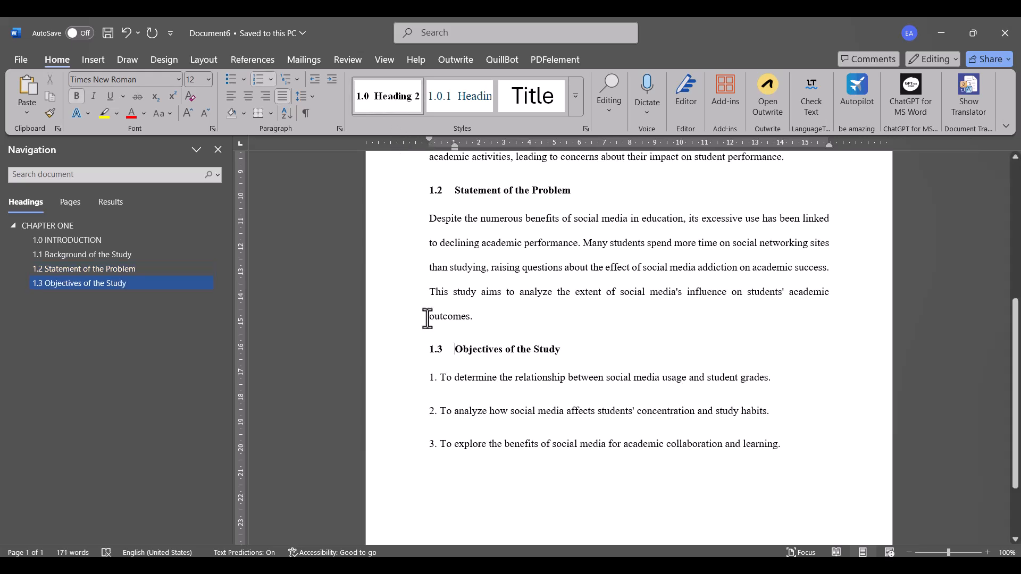
Paste the copied chapter text on a new page after the last objective of the study.
scroll(449, 389, "down", 2)
scroll(450, 390, "up", 8)
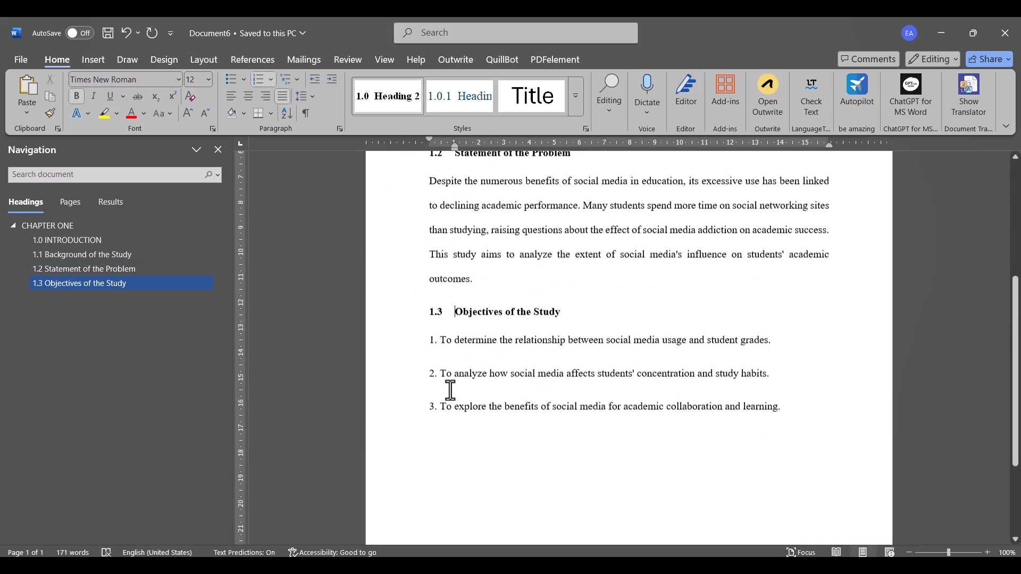
scroll(450, 390, "down", 4)
scroll(450, 390, "down", 2)
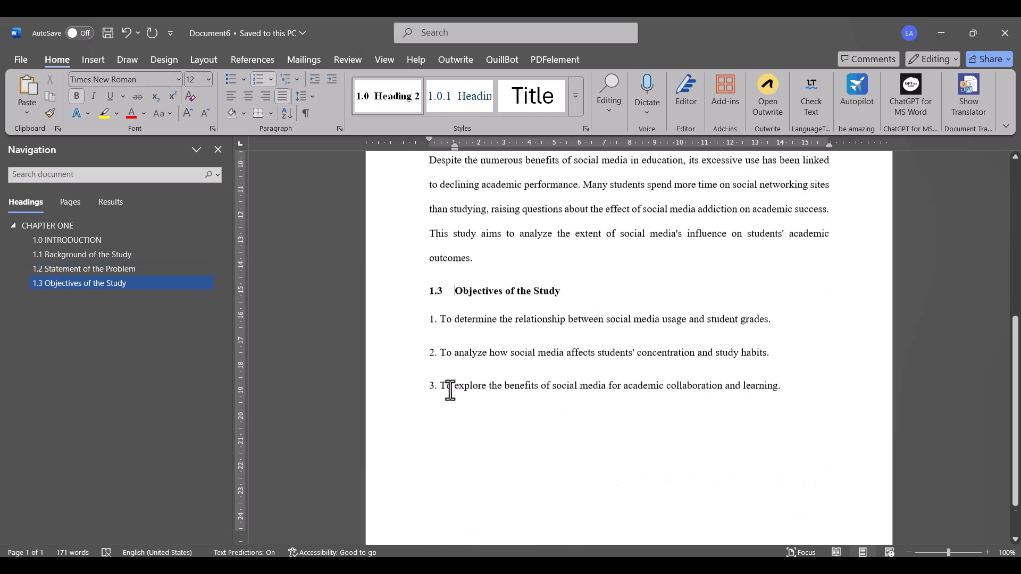
left_click(787, 432)
key("Return")
key("Return")
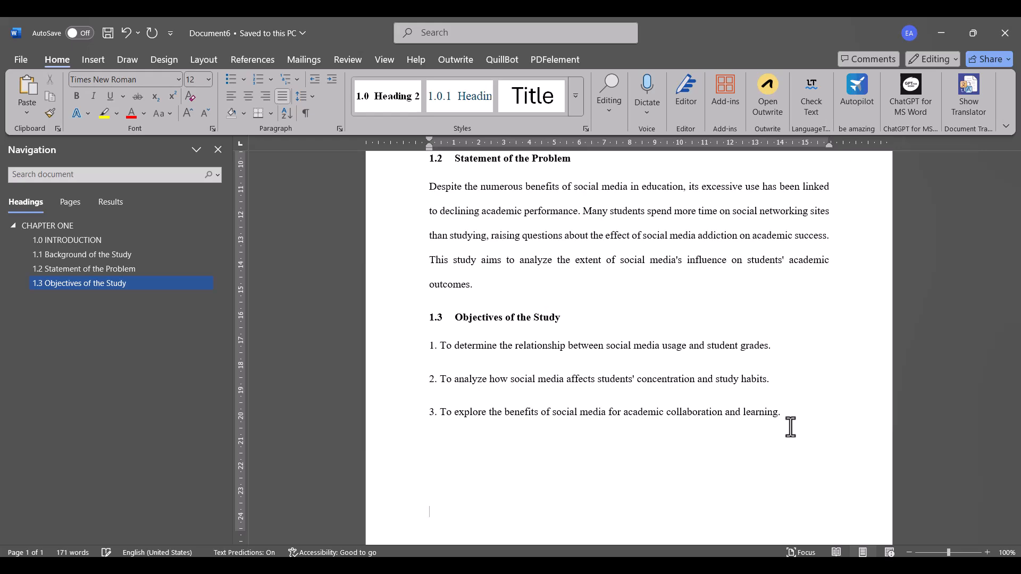
key("ctrl+v")
scroll(815, 299, "up", 7)
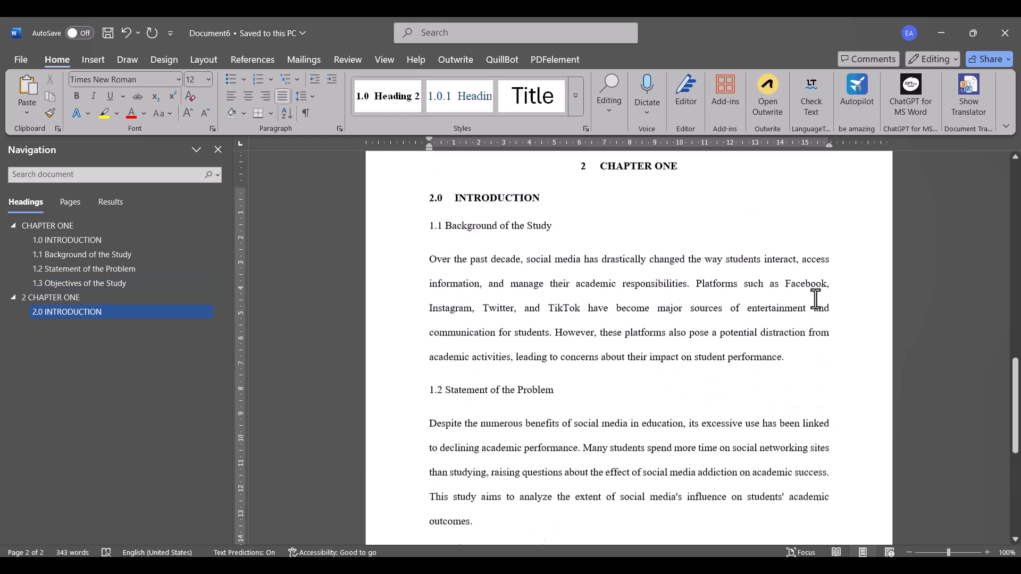
scroll(735, 278, "down", 1)
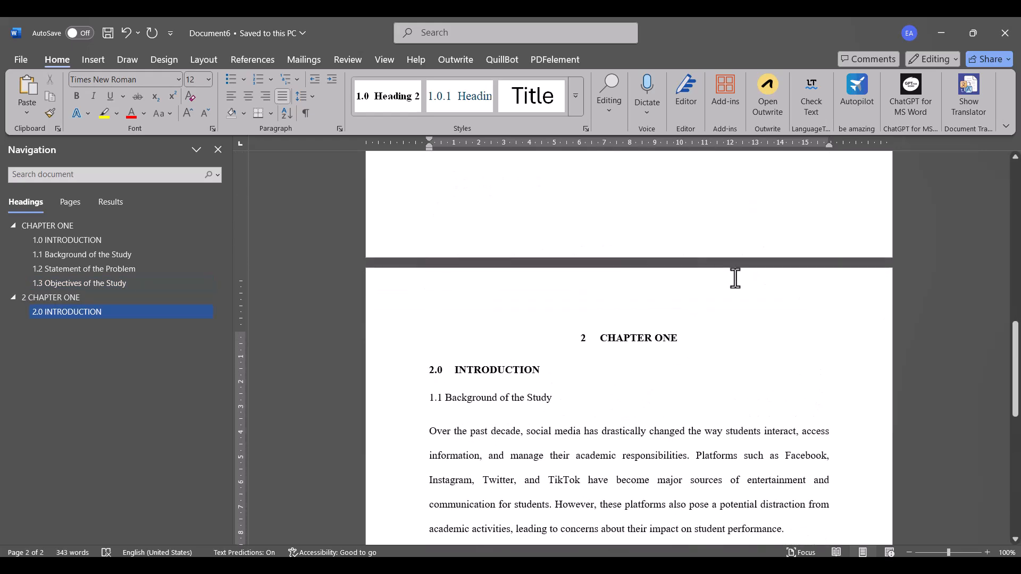
Remove the automatic number from the pasted chapter's heading and rename it CHAPTER TWO.
left_click(597, 347)
key("BackSpace")
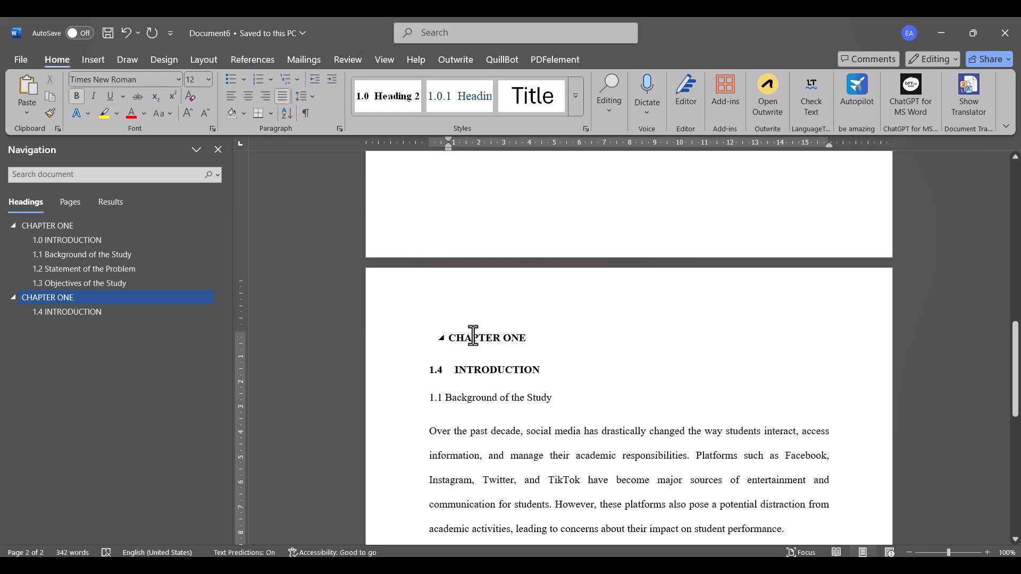
left_click(528, 339)
key("BackSpace")
key("BackSpace")
key("BackSpace")
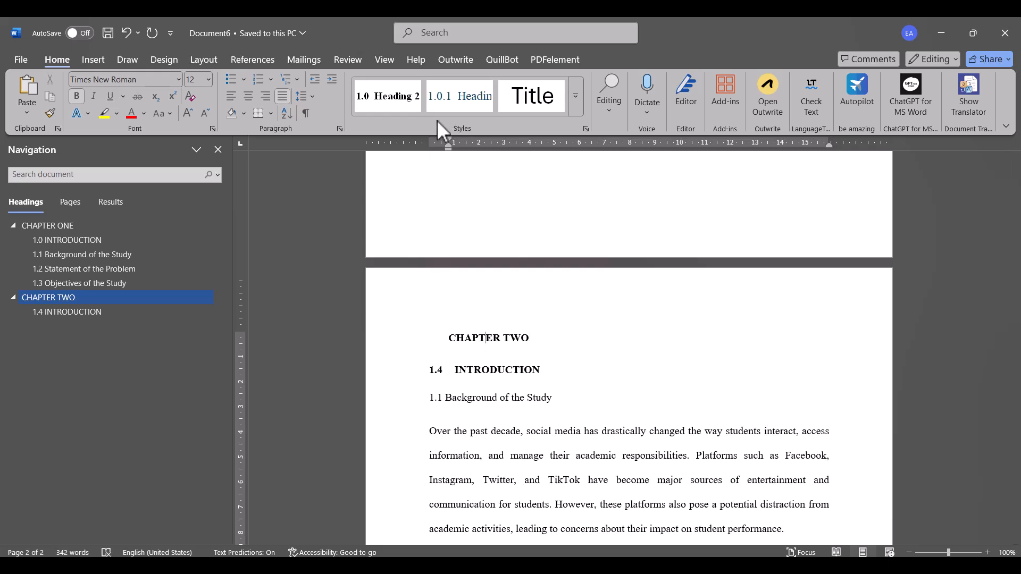
Try reapplying the Heading 1 style to the CHAPTER TWO heading and undo that change.
left_click(580, 100)
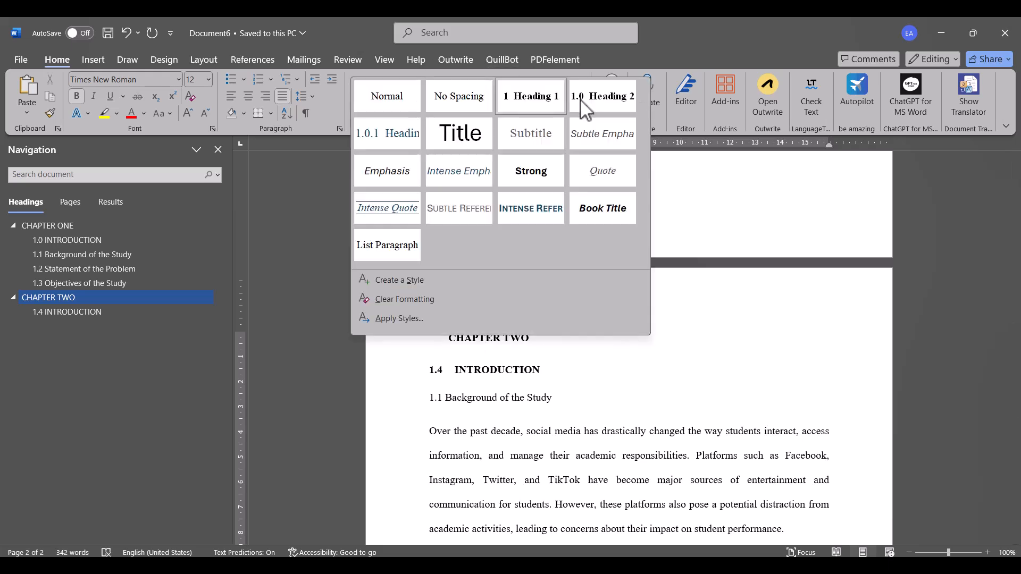
left_click(535, 100)
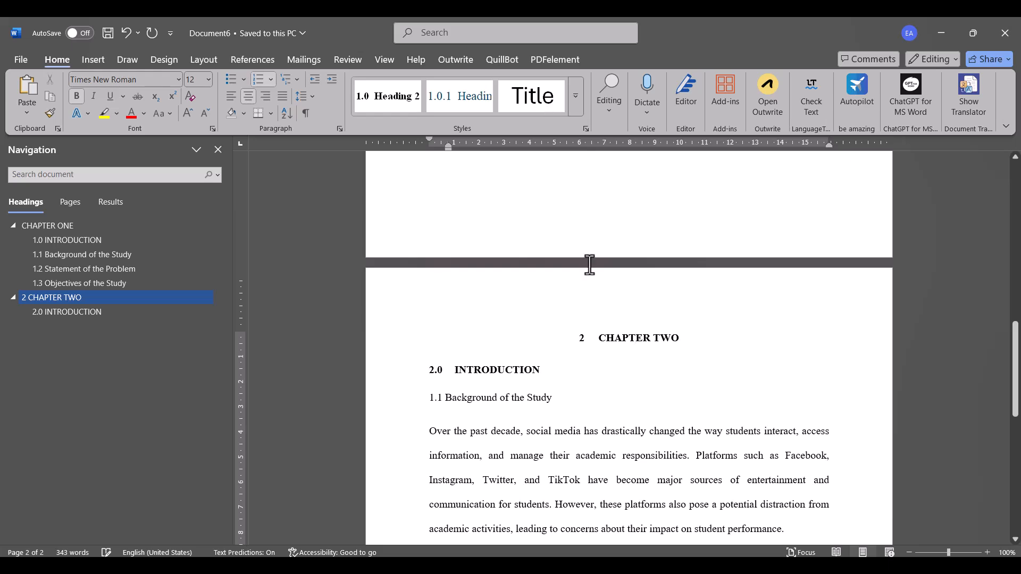
key("ctrl+z")
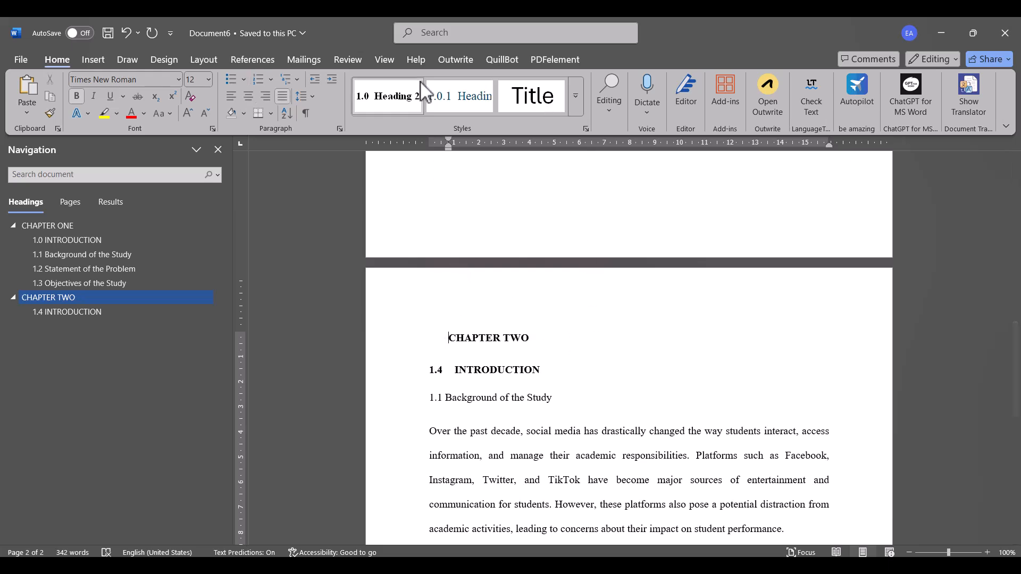
Center the CHAPTER TWO heading on the page.
left_click(248, 96)
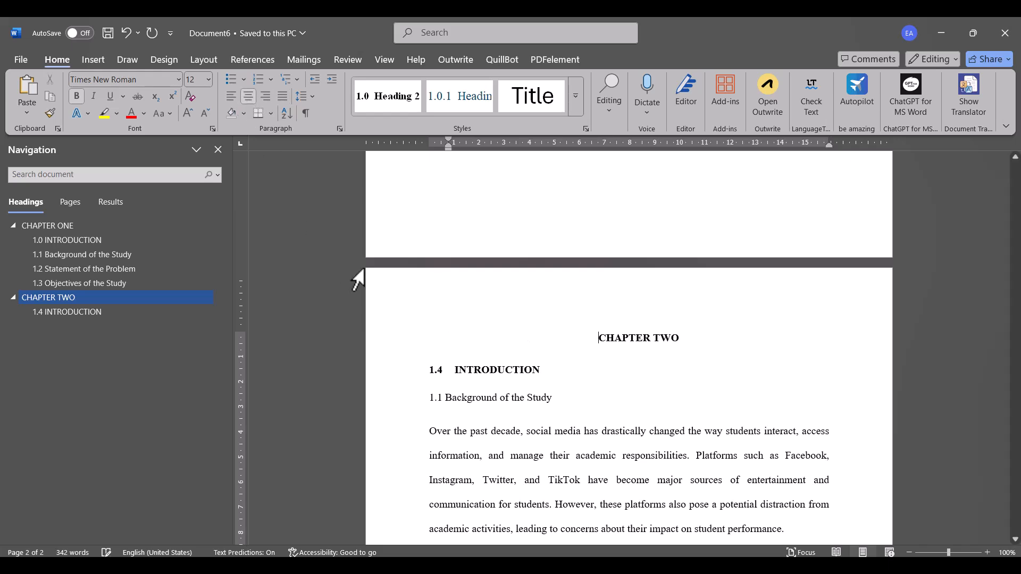
Renumber the INTRODUCTION heading under CHAPTER TWO to 2.0, continuing from the previous list with Advance value (skip numbers) enabled.
left_click(437, 371)
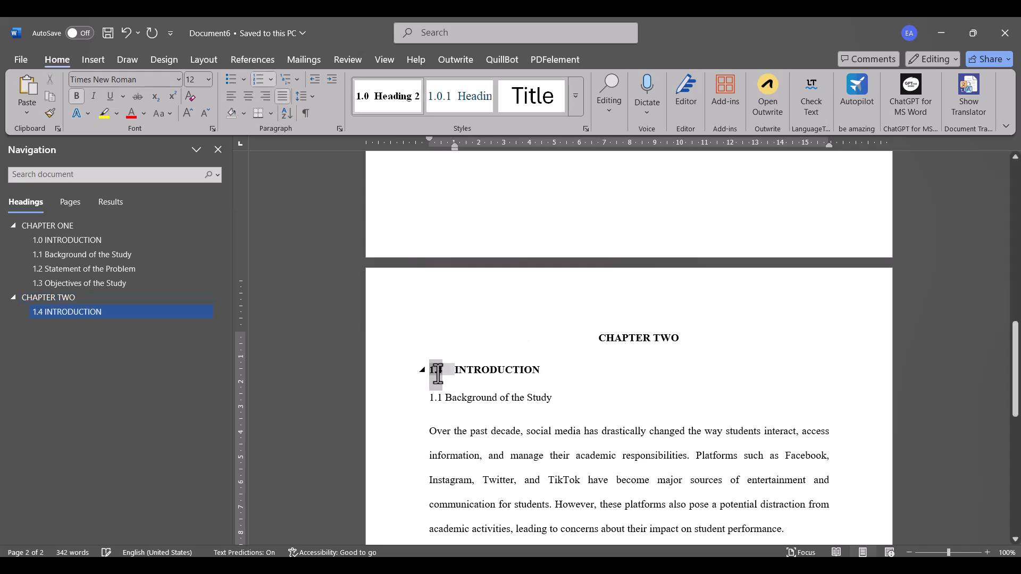
right_click(438, 374)
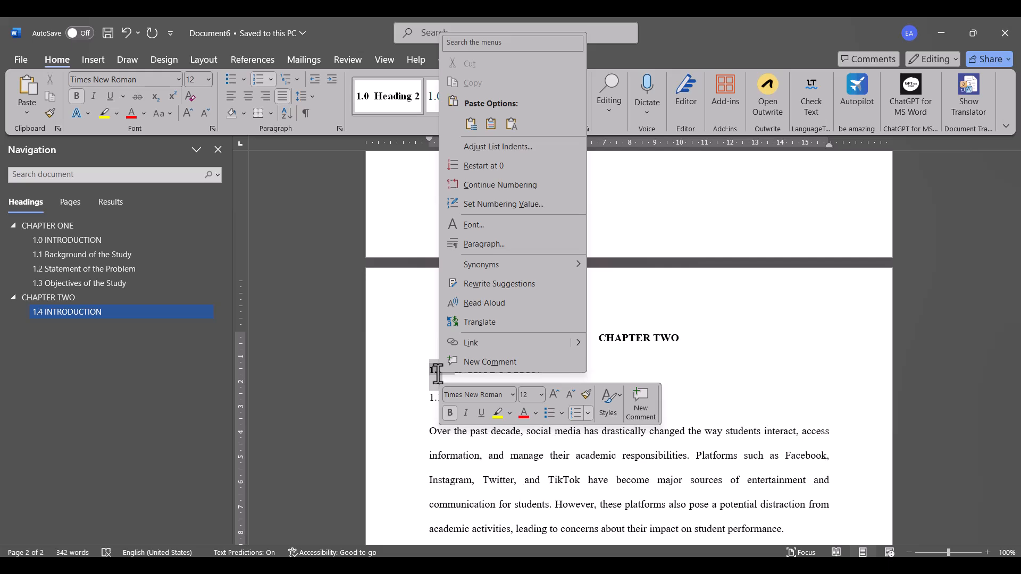
left_click(485, 198)
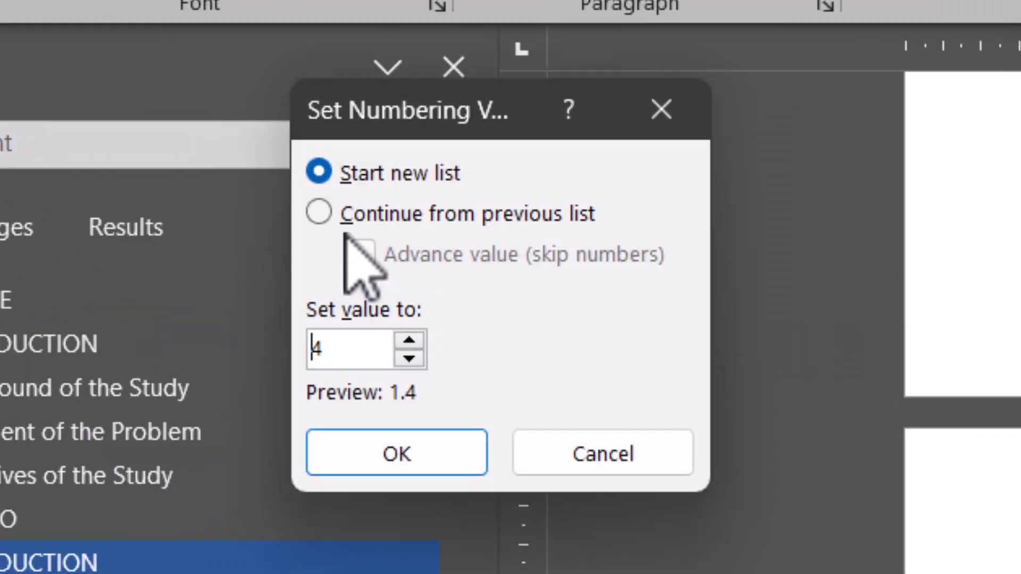
left_click(346, 213)
left_click(364, 251)
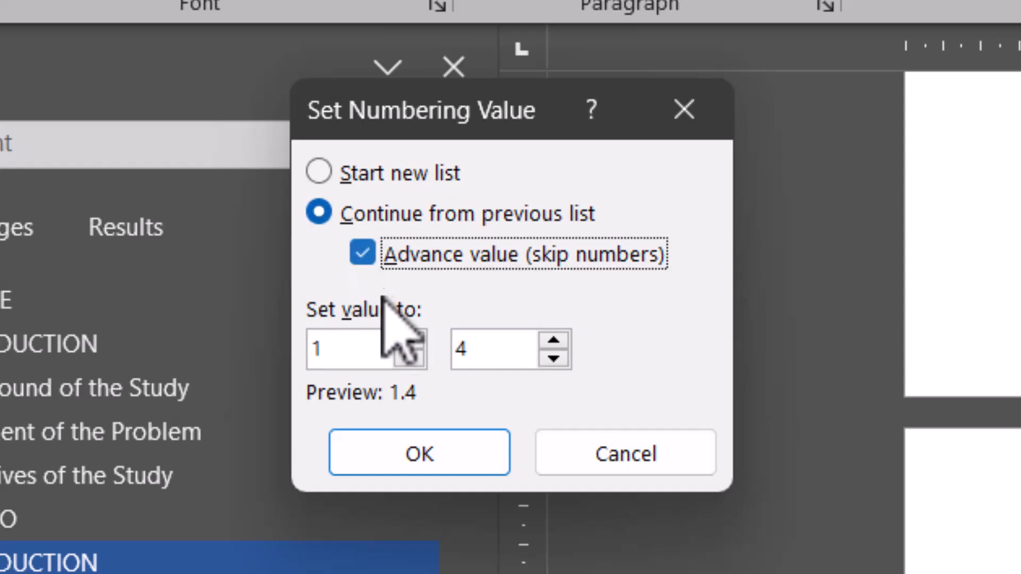
left_click(409, 340)
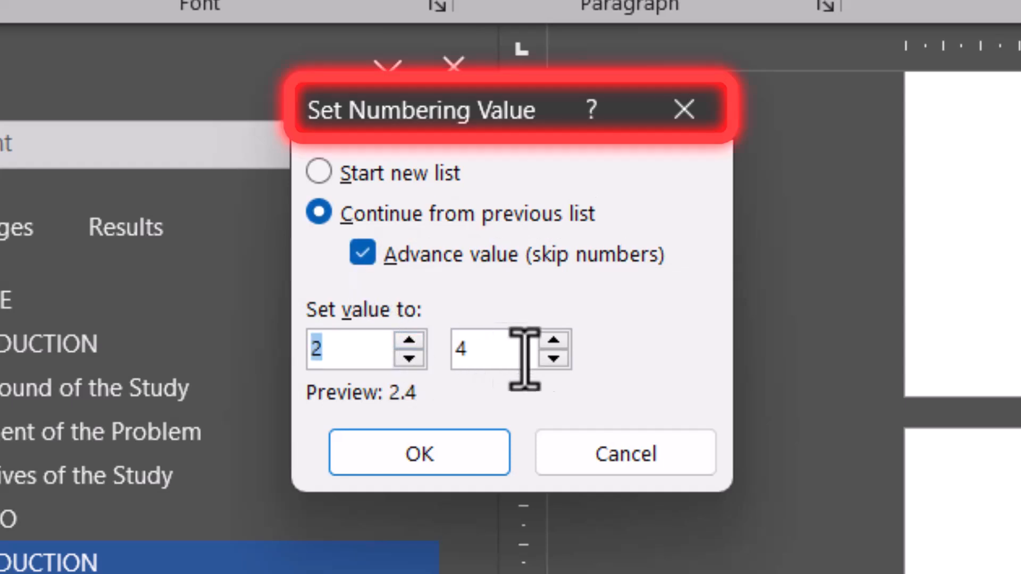
left_click(554, 358)
left_click(554, 358)
left_click(554, 358)
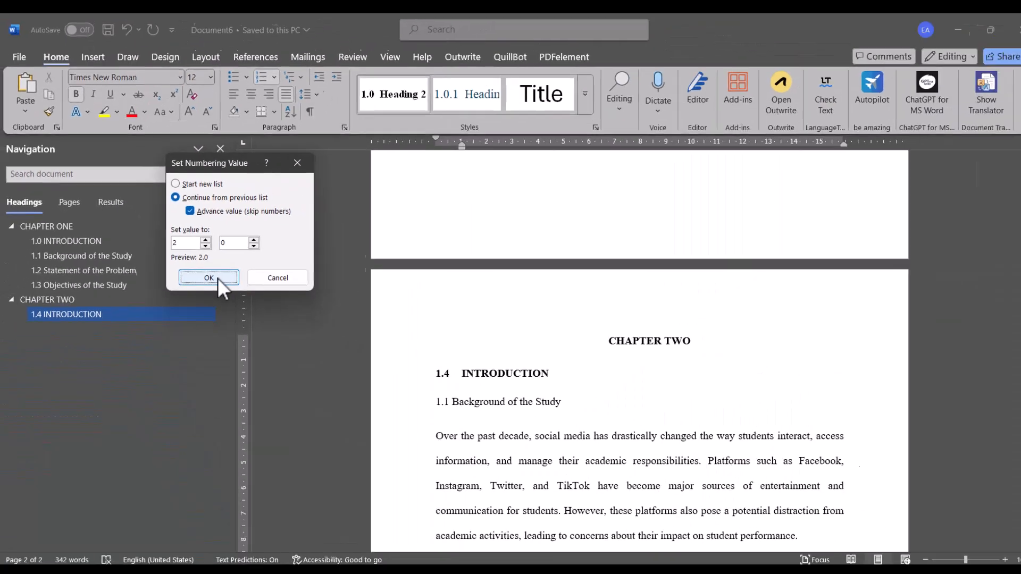
left_click(420, 452)
Remove the typed number from Chapter Two's Background of the Study heading and apply the Heading 2 style to it.
left_click(443, 394)
key("BackSpace")
key("BackSpace")
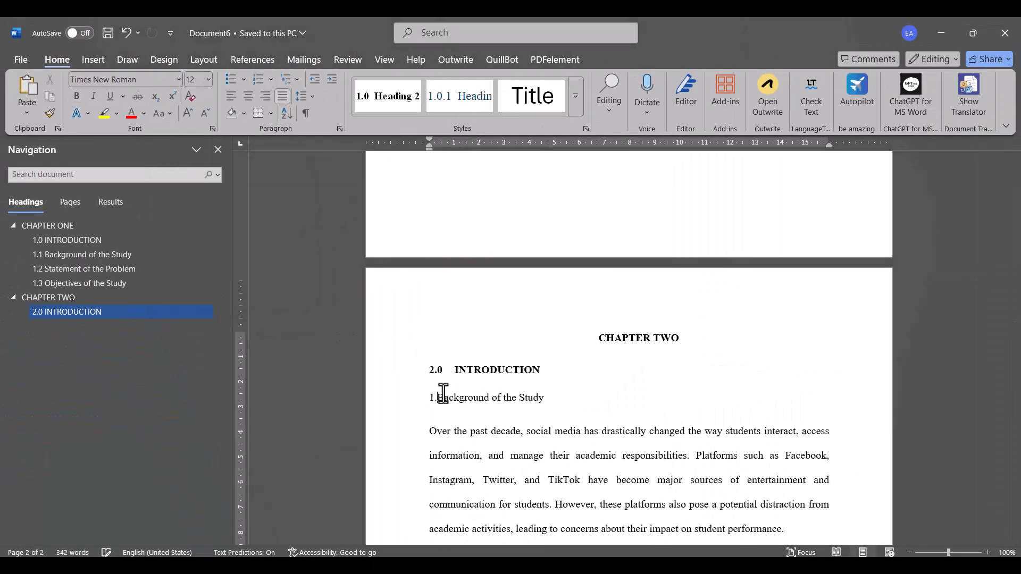
left_click(393, 98)
Remove the typed number from Chapter Two's Statement of the Problem heading and apply the Heading 2 style to it.
scroll(462, 272, "down", 5)
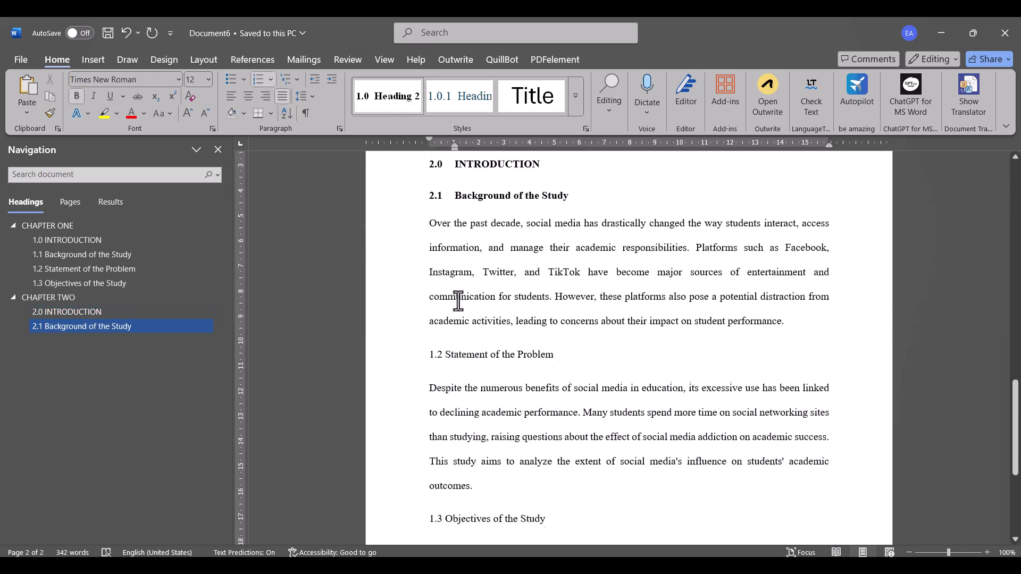
left_click(445, 321)
key("BackSpace")
key("BackSpace")
key("BackSpace")
key("BackSpace")
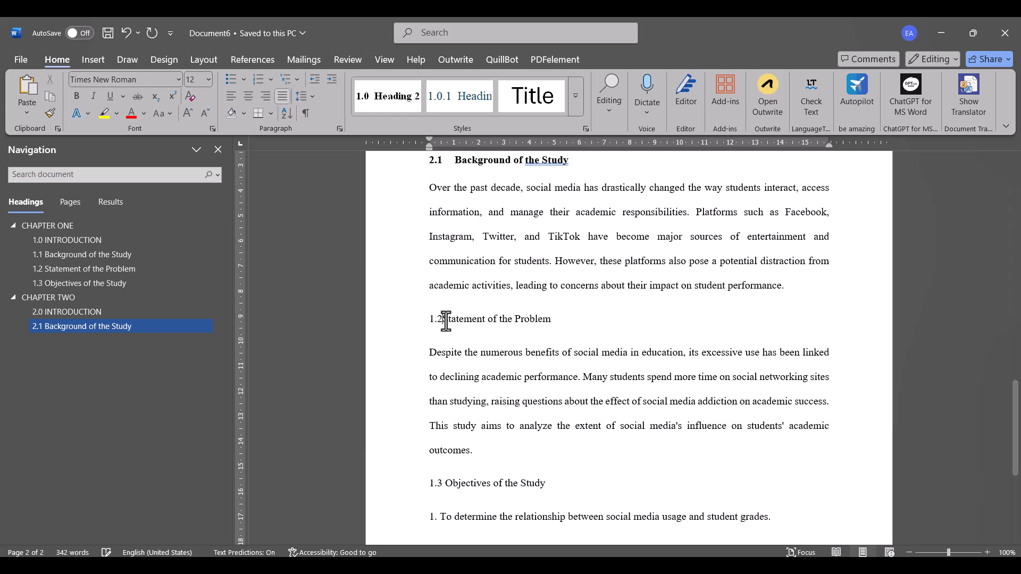
left_click(397, 99)
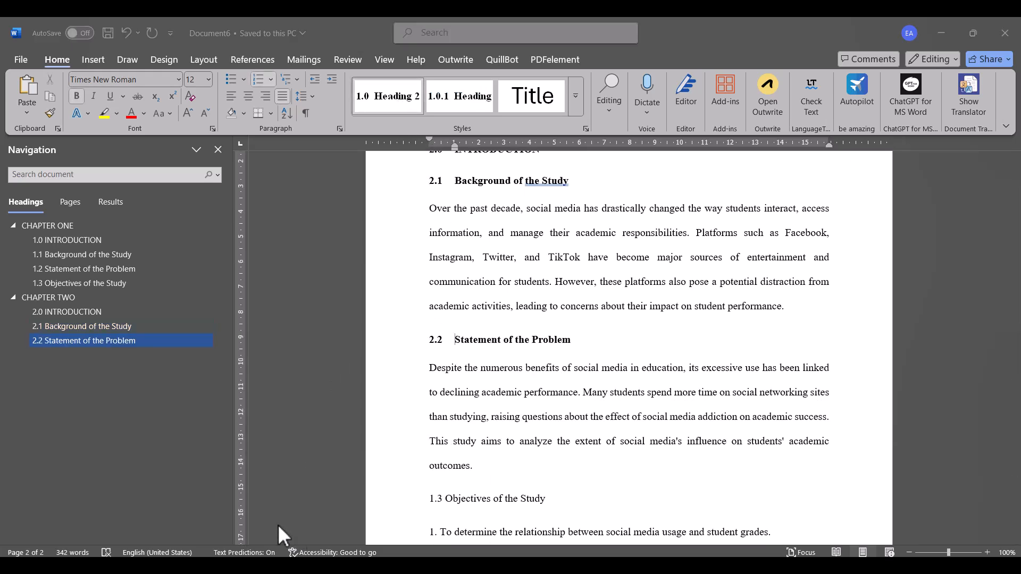
Split "Despite the numerous benefits of social" onto its own line under Statement of the Problem and apply the Heading 3 style.
left_click_drag(430, 369, 596, 374)
left_click(596, 373)
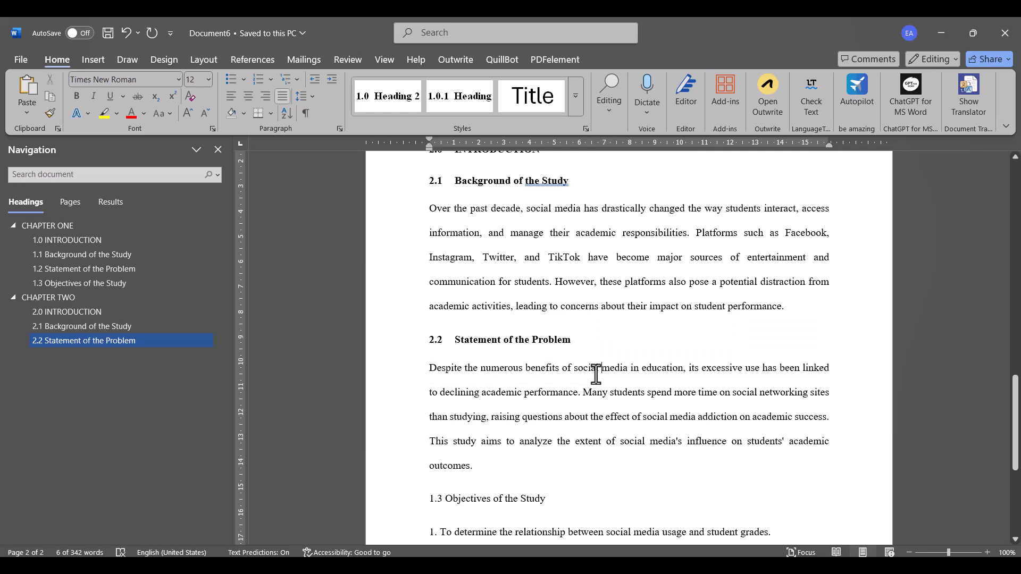
key("Return")
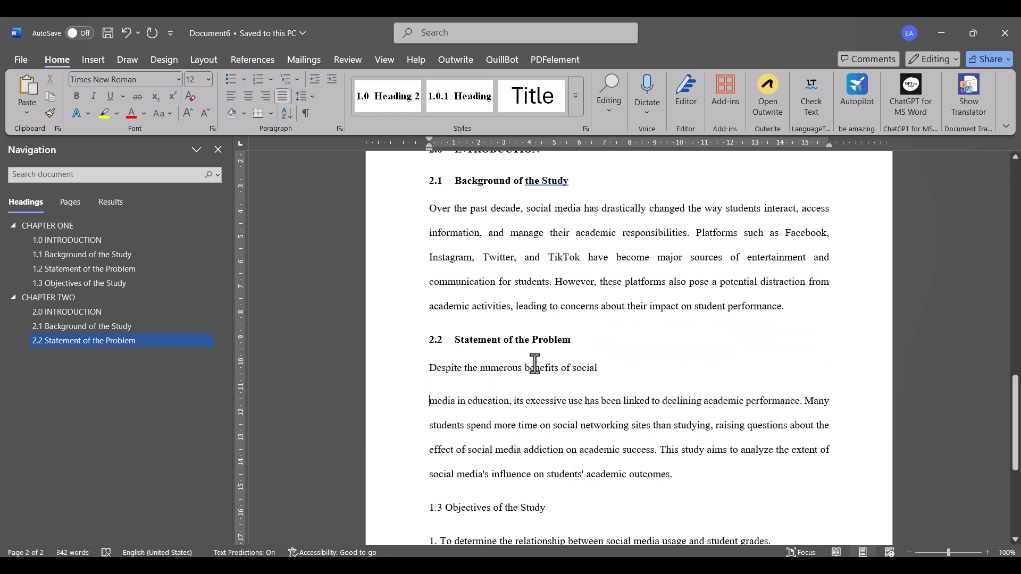
left_click(430, 370)
left_click(454, 96)
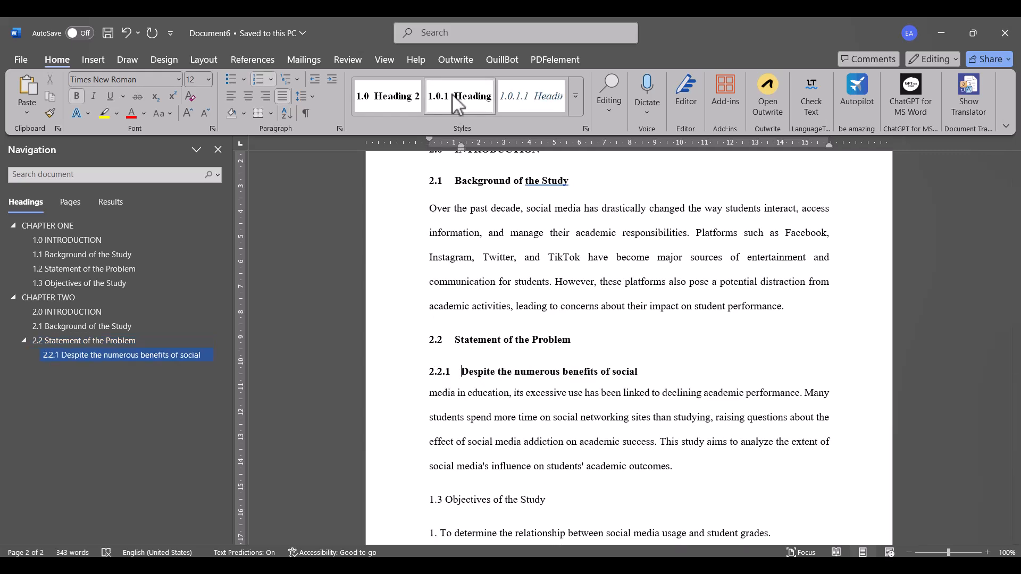
Split "media in education, its excessive use has" onto its own line and apply the Heading 4 style to it.
left_click(599, 394)
key("Return")
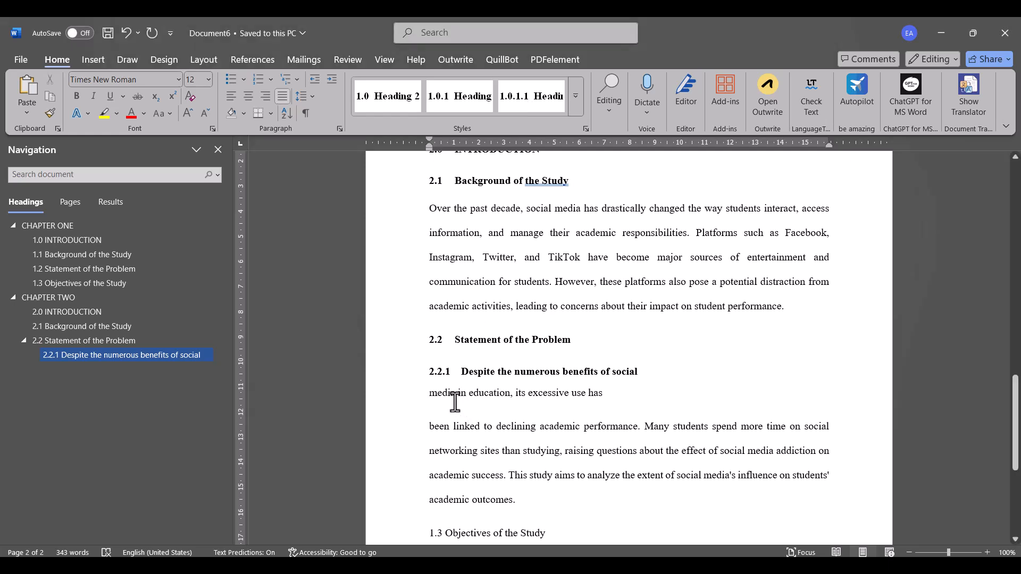
left_click(518, 101)
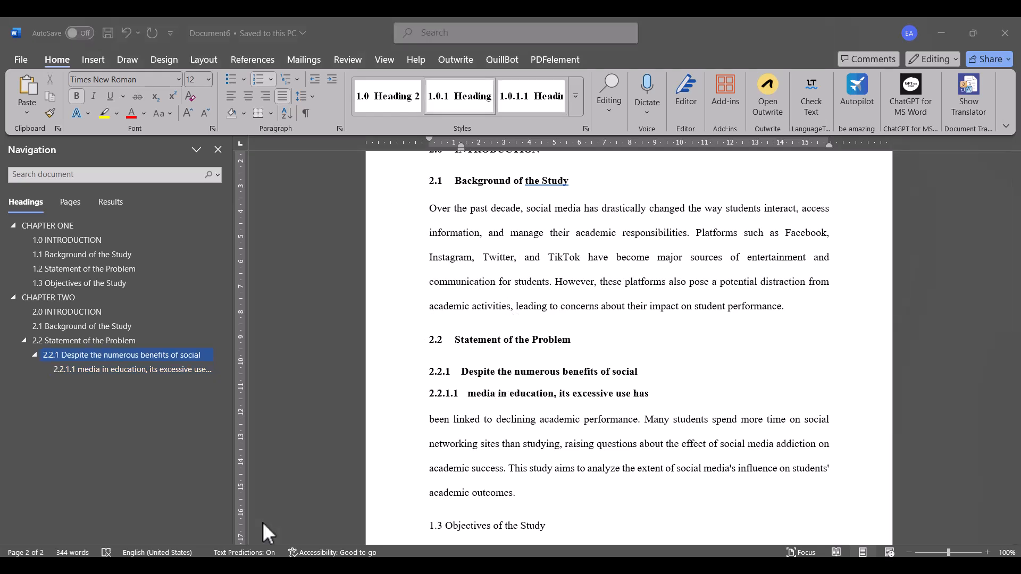
Modify the Heading 3 style to increase its paragraph spacing by one increment.
left_click(442, 103)
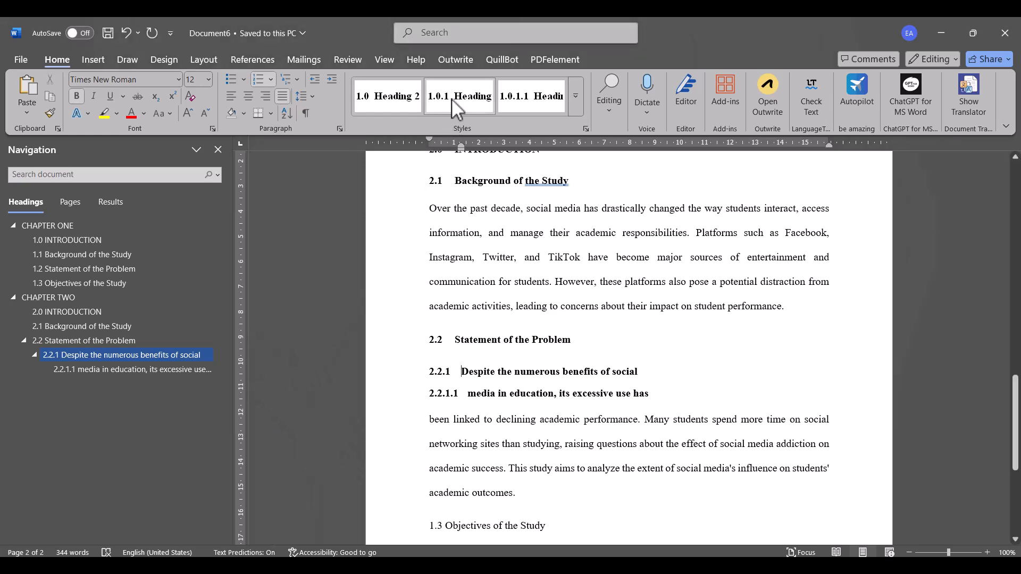
right_click(458, 97)
left_click(470, 123)
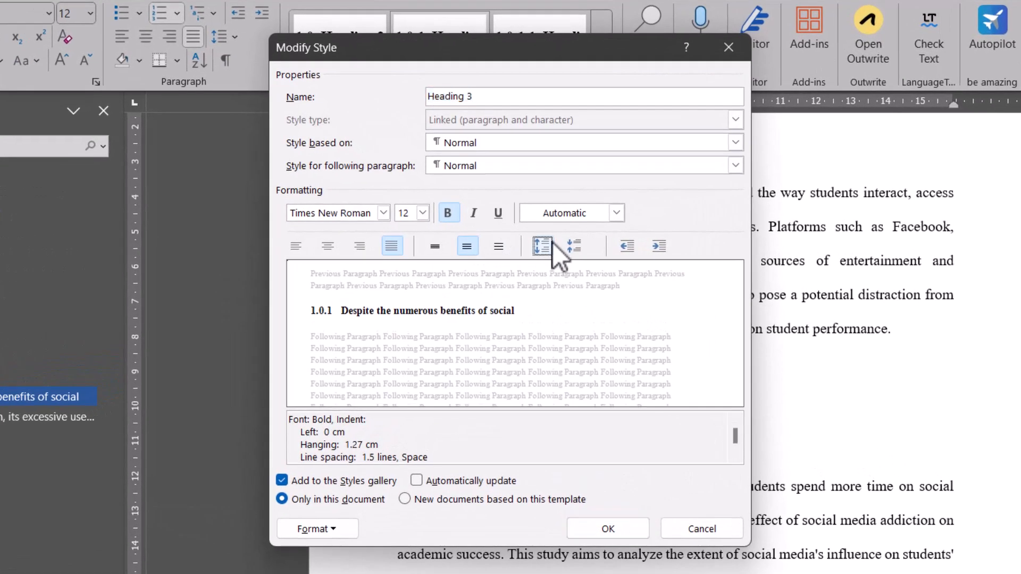
left_click(552, 244)
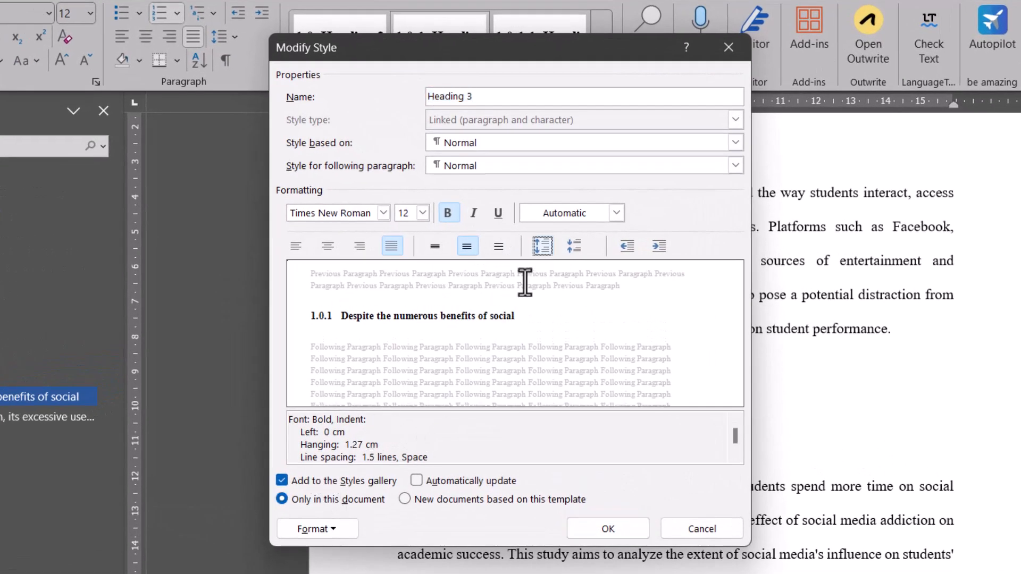
left_click(582, 242)
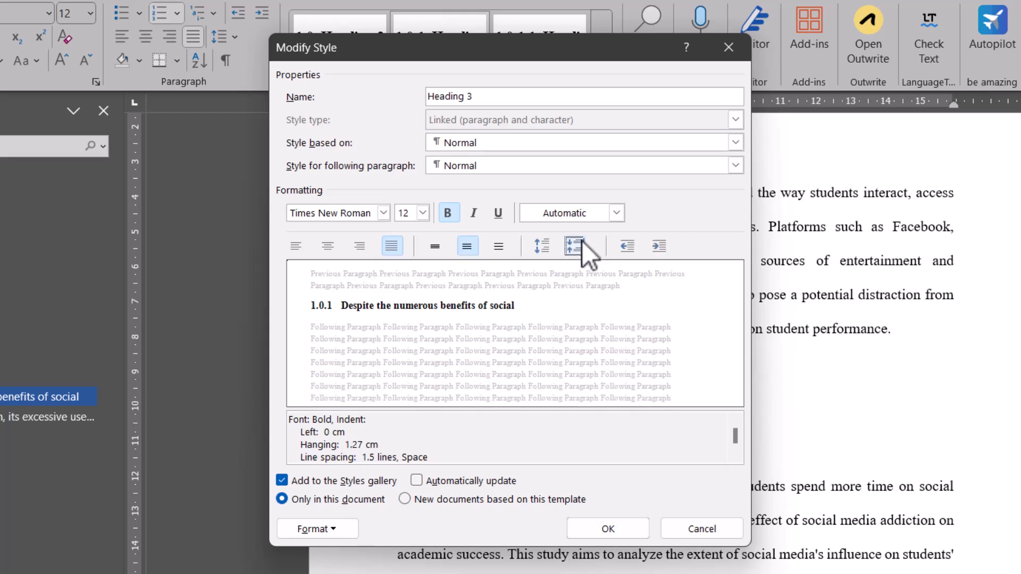
left_click(542, 253)
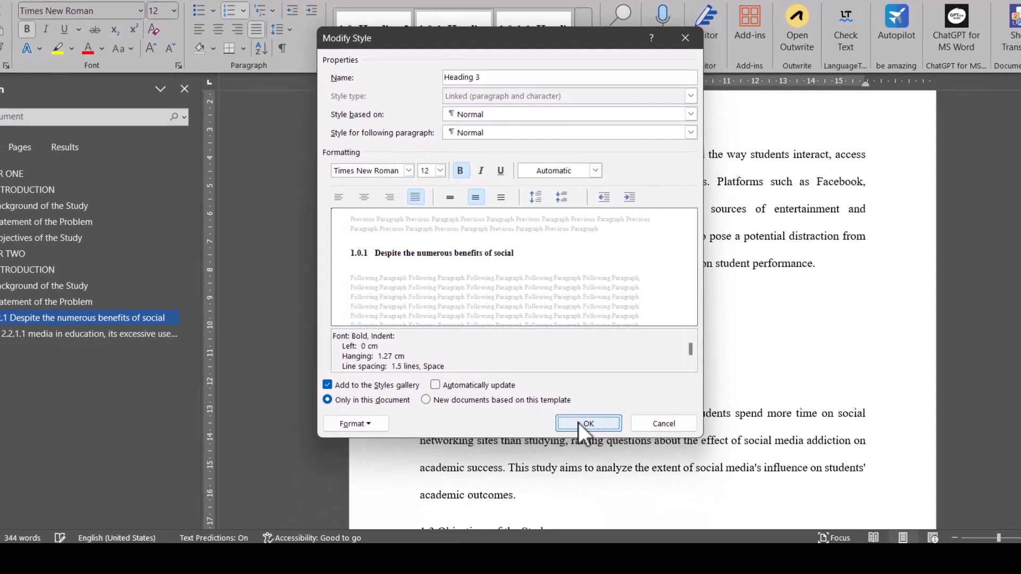
left_click(589, 424)
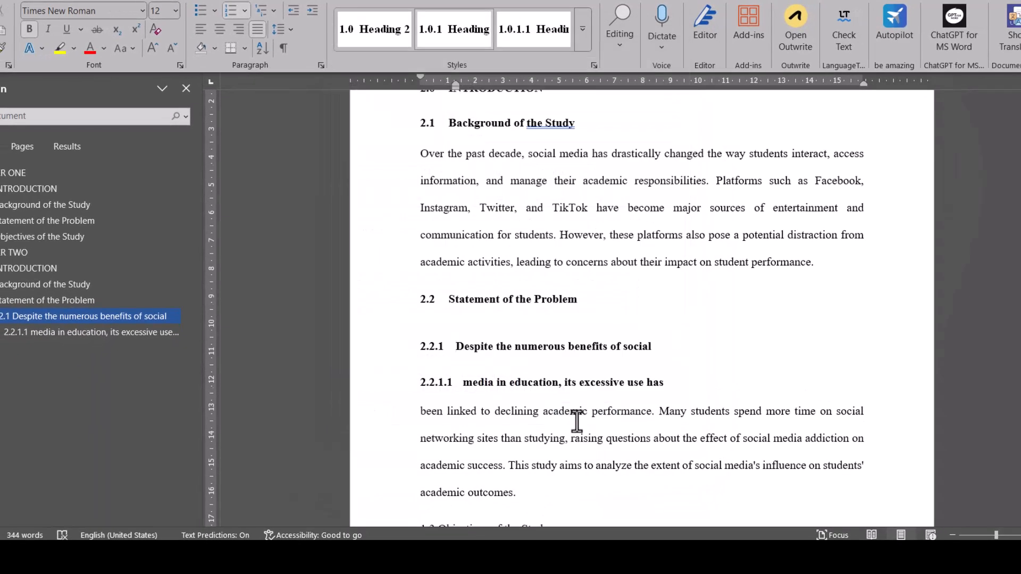
Examine the heading numbering in both chapters by browsing the document and jumping between the chapter subheadings.
scroll(578, 420, "down", 4)
scroll(577, 420, "up", 5)
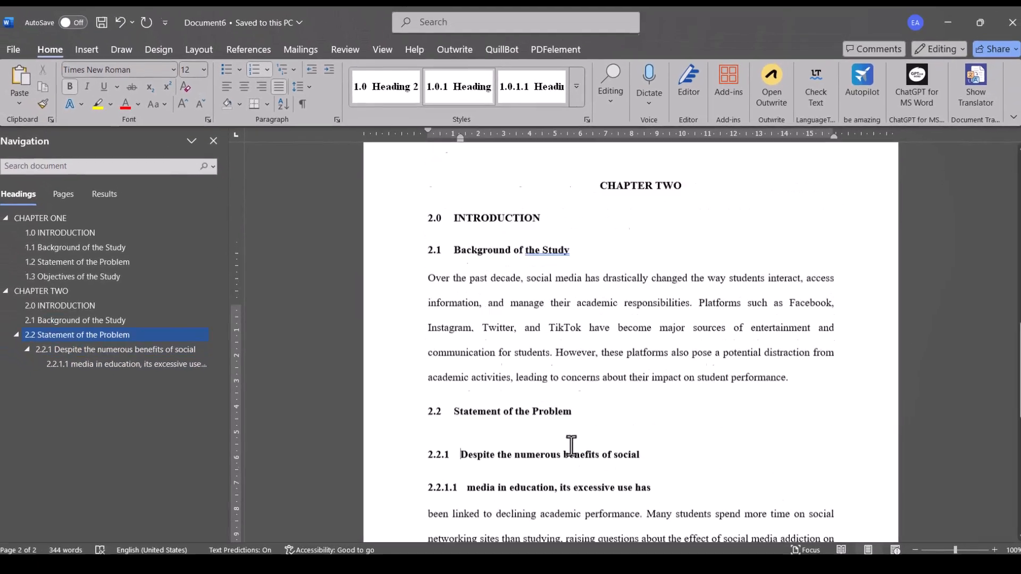
scroll(571, 445, "up", 5)
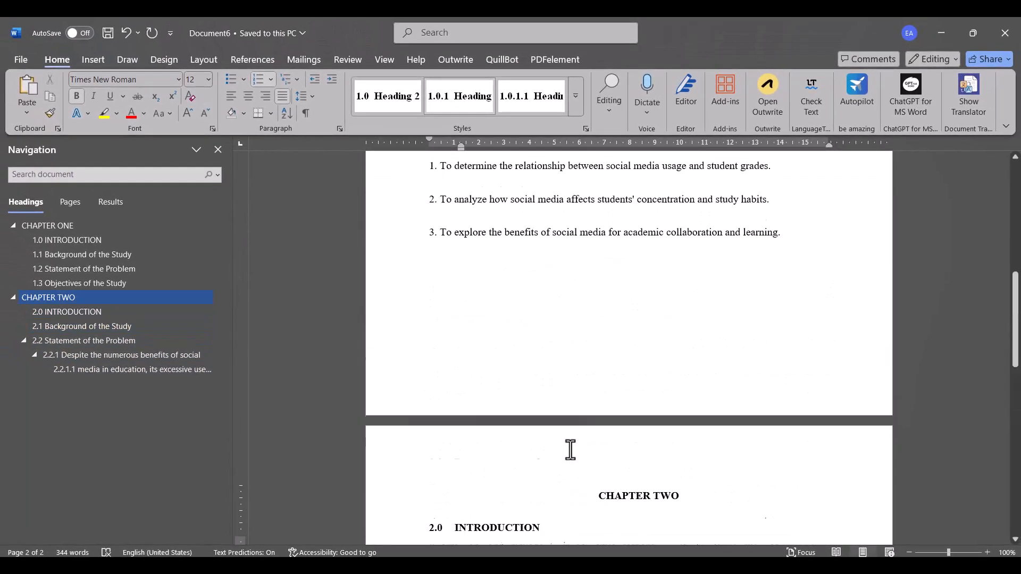
scroll(571, 446, "down", 6)
scroll(570, 450, "down", 3)
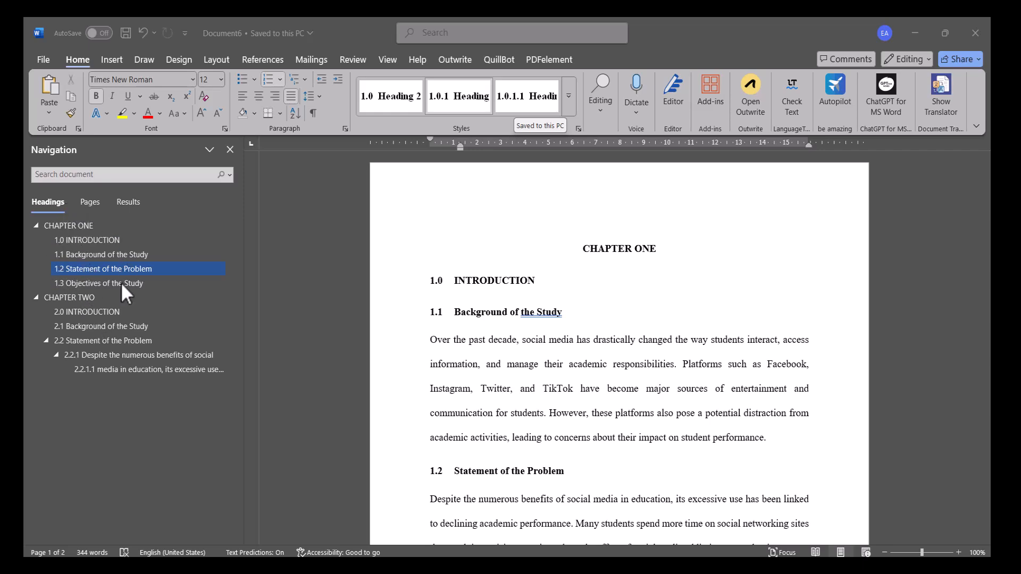
left_click(117, 254)
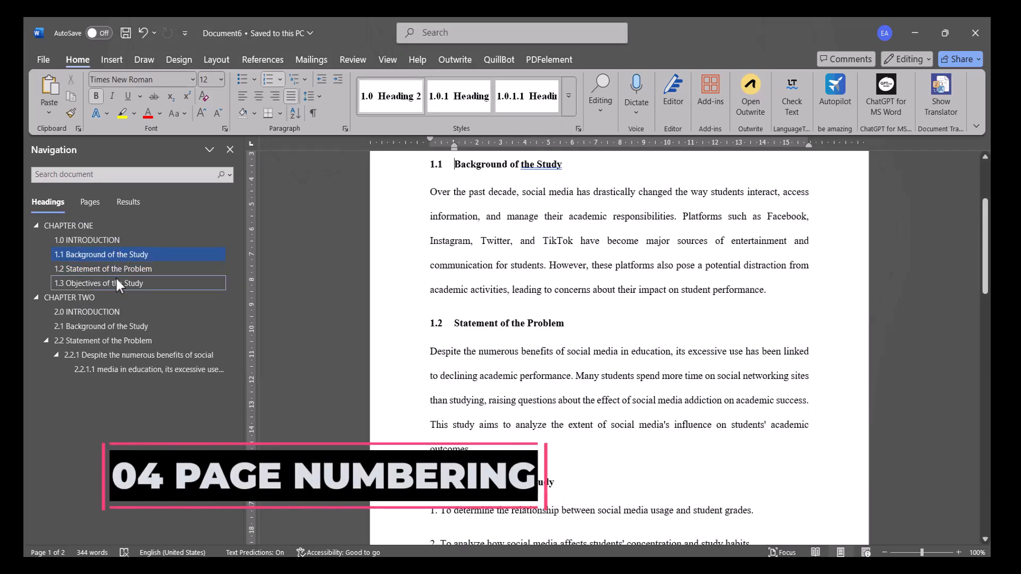
left_click(116, 280)
left_click(109, 350)
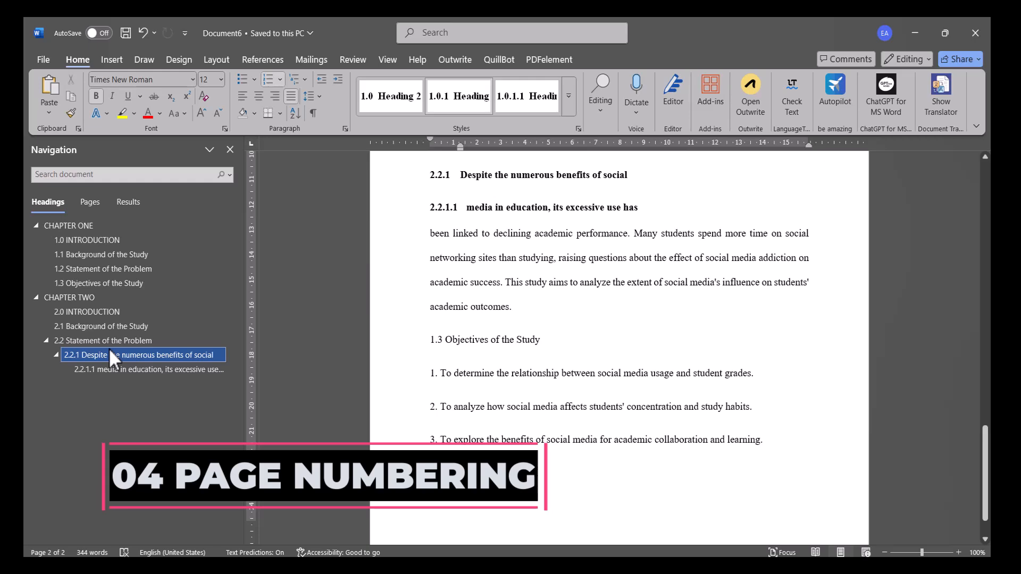
left_click(118, 374)
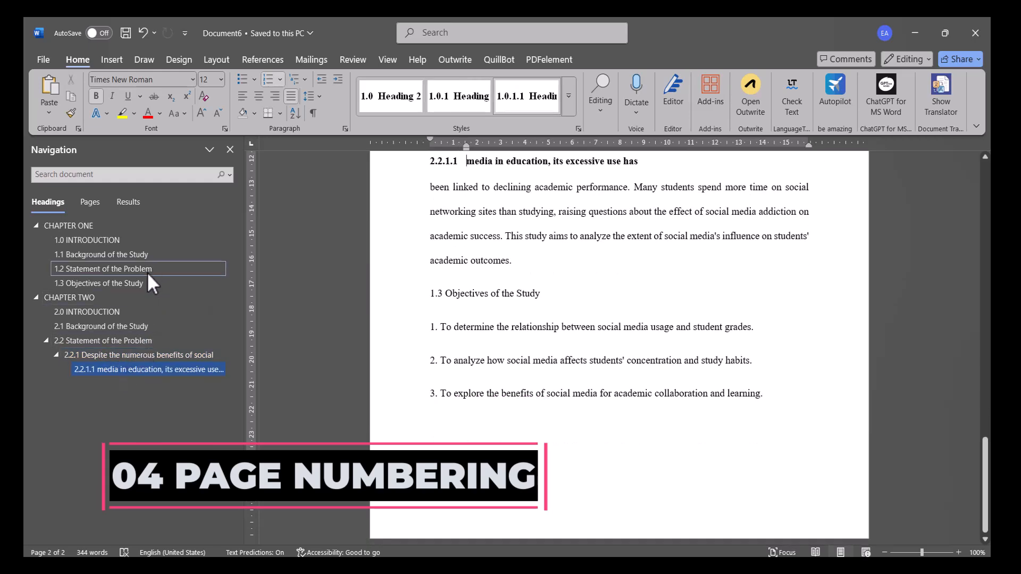
left_click(128, 259)
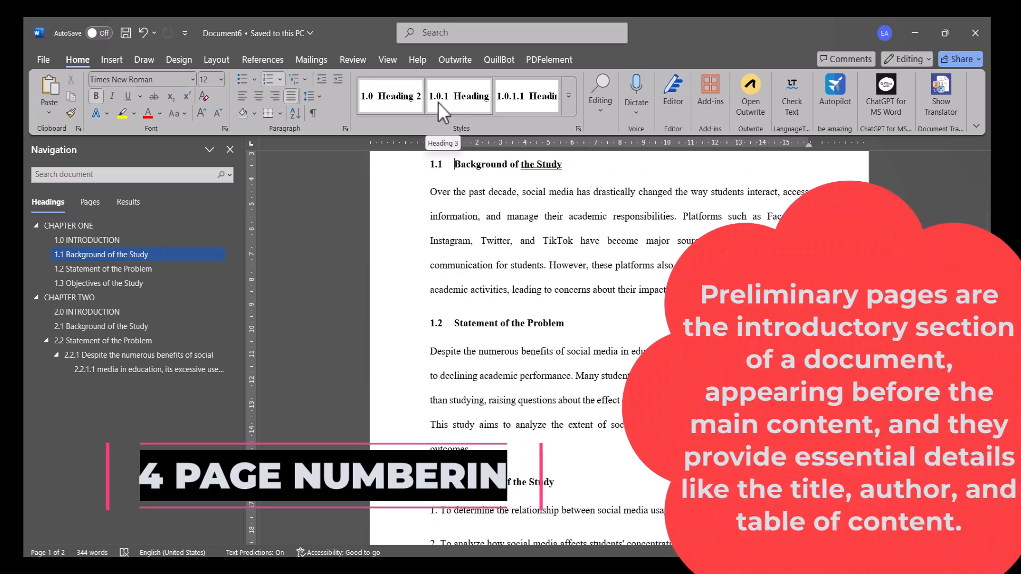
left_click(86, 243)
left_click(75, 222)
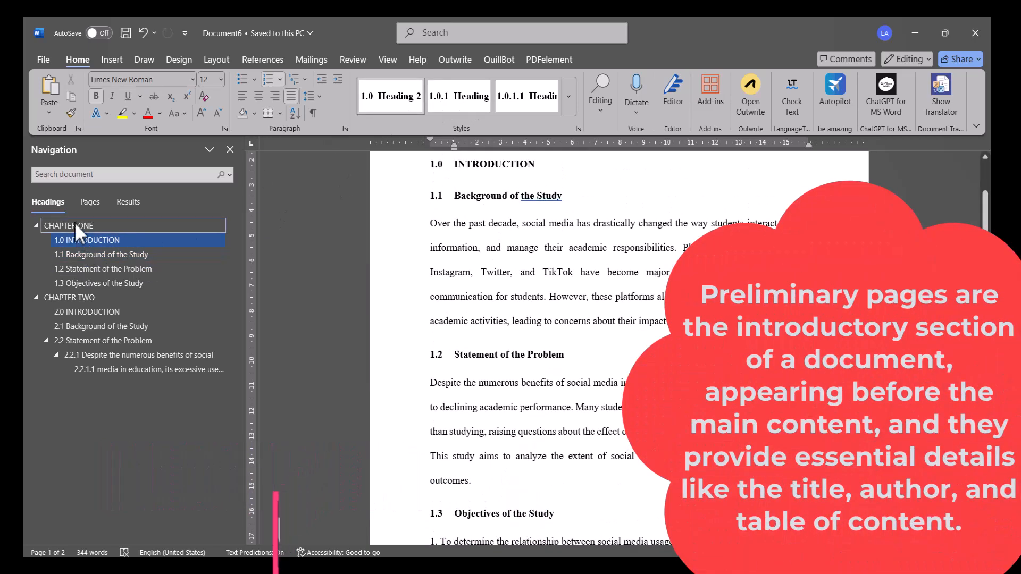
left_click(69, 305)
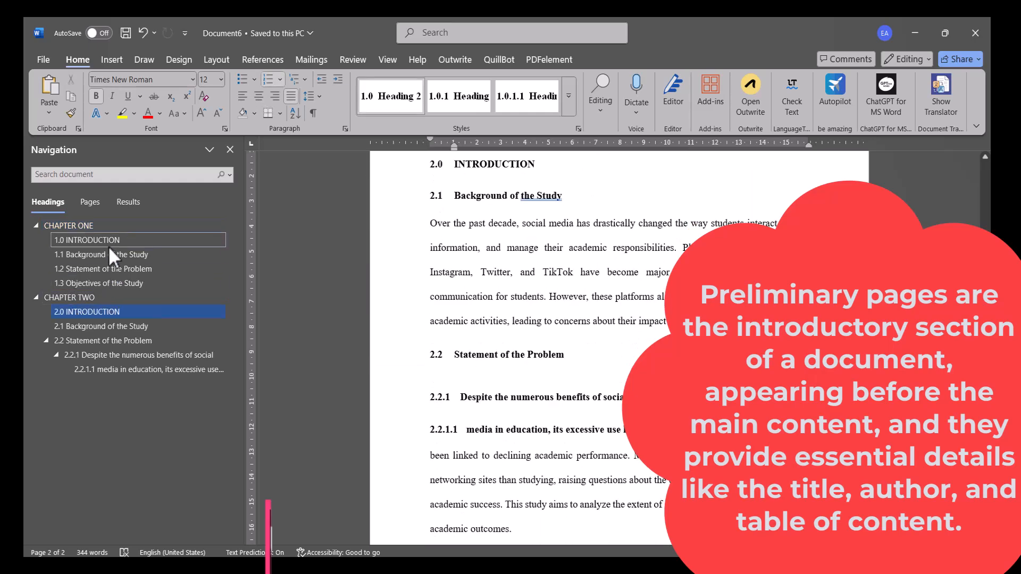
Insert a blank page before the CHAPTER ONE heading for the preliminary pages.
left_click(73, 227)
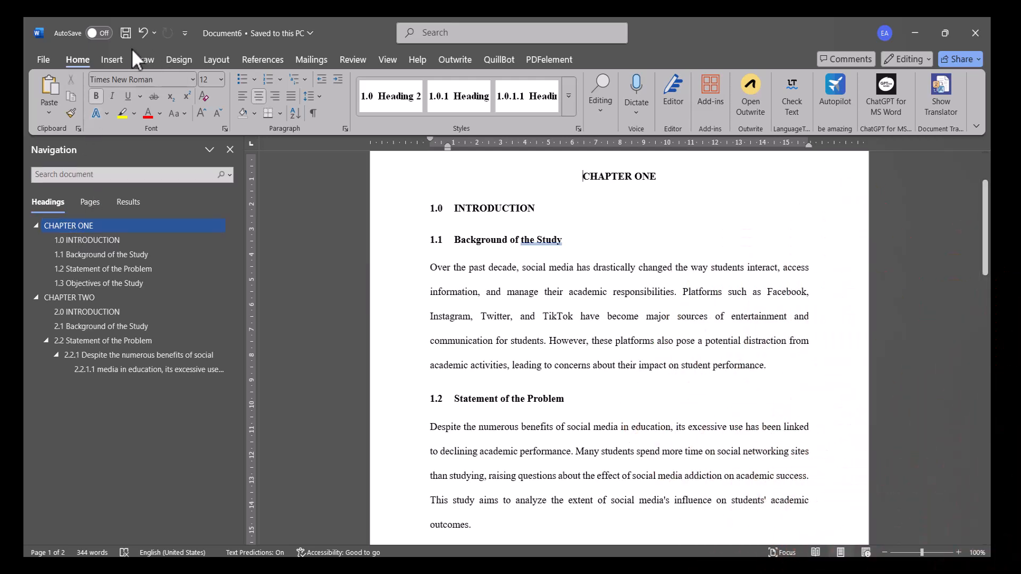
left_click(118, 59)
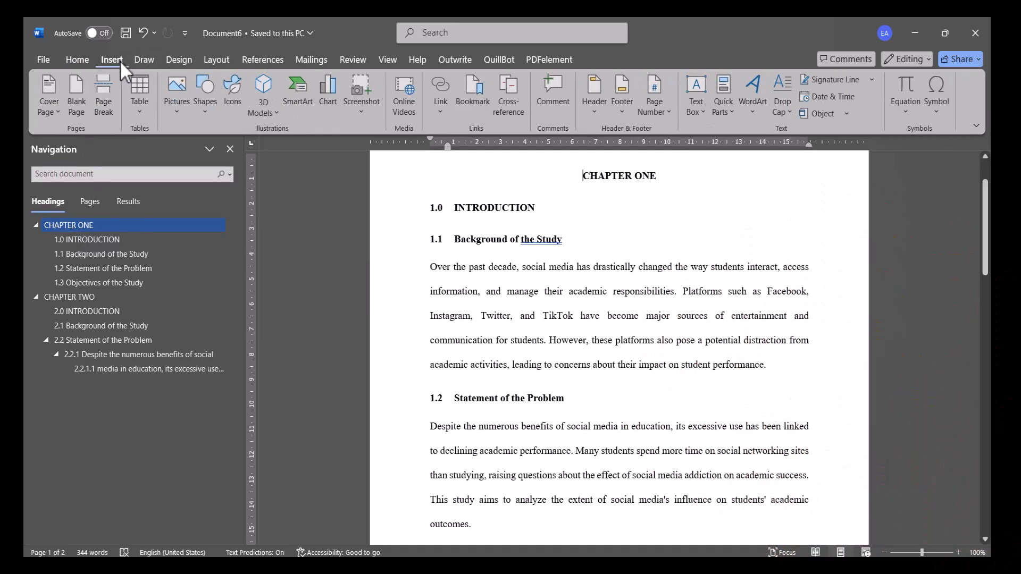
left_click(72, 97)
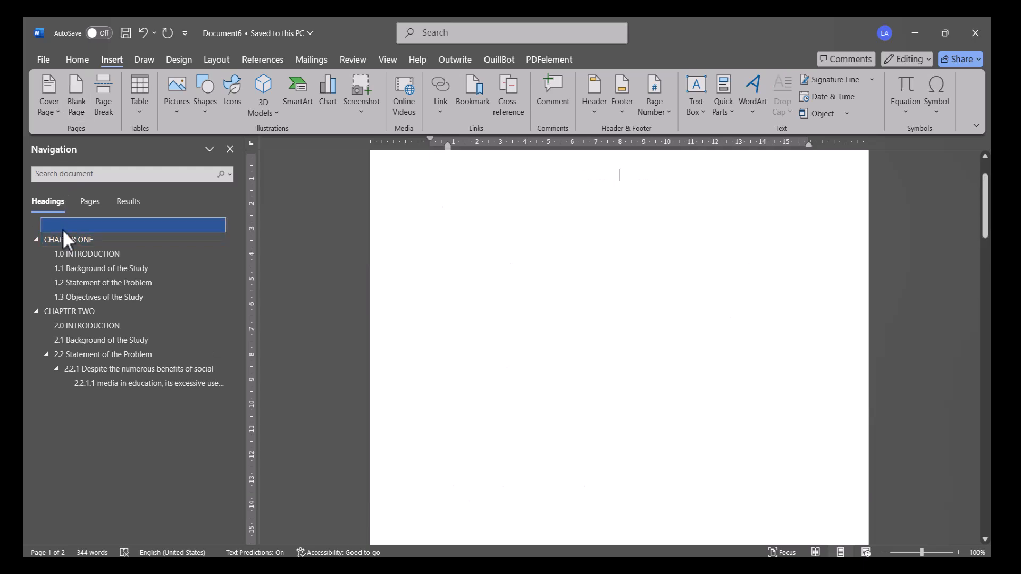
scroll(584, 232, "up", 2)
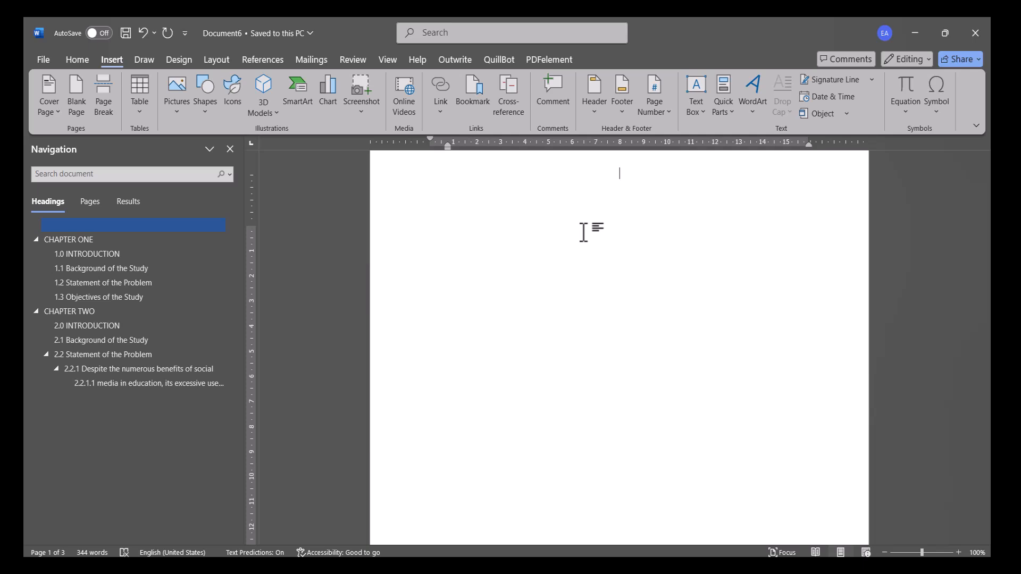
type("t")
key("BackSpace")
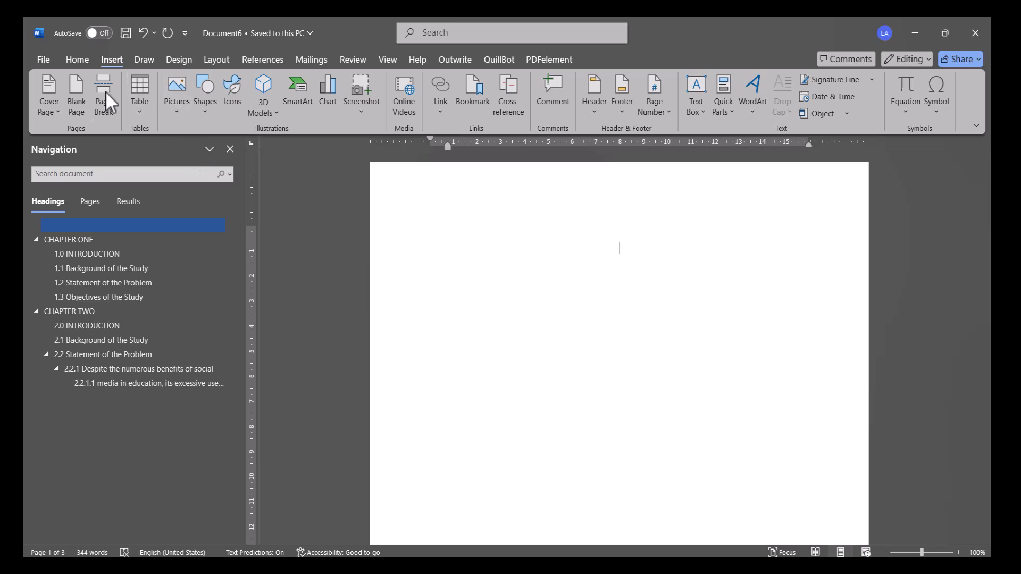
Insert an automatic table of contents in the Automatic Table 2 layout on the blank page before CHAPTER ONE.
left_click(76, 59)
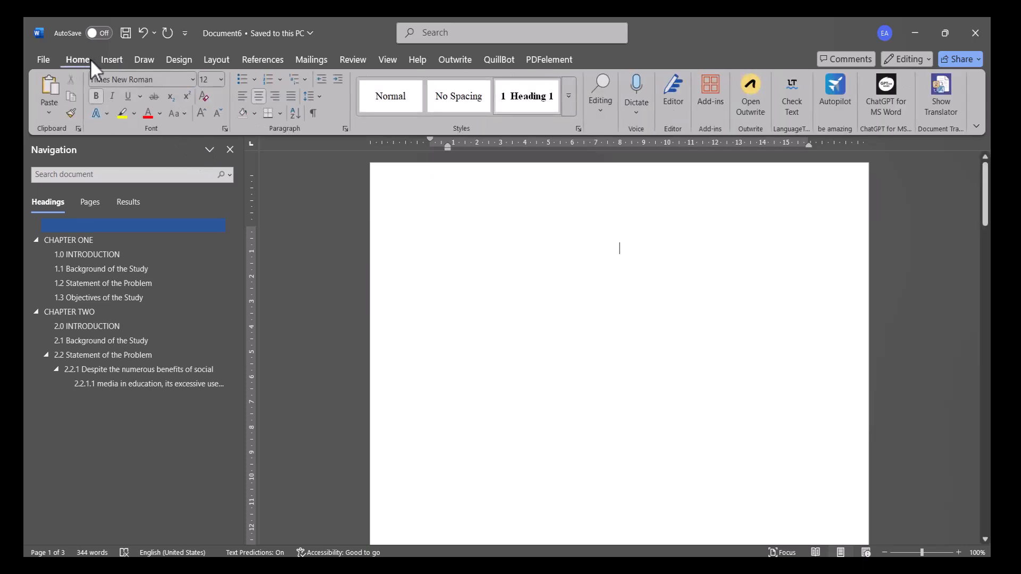
left_click(109, 60)
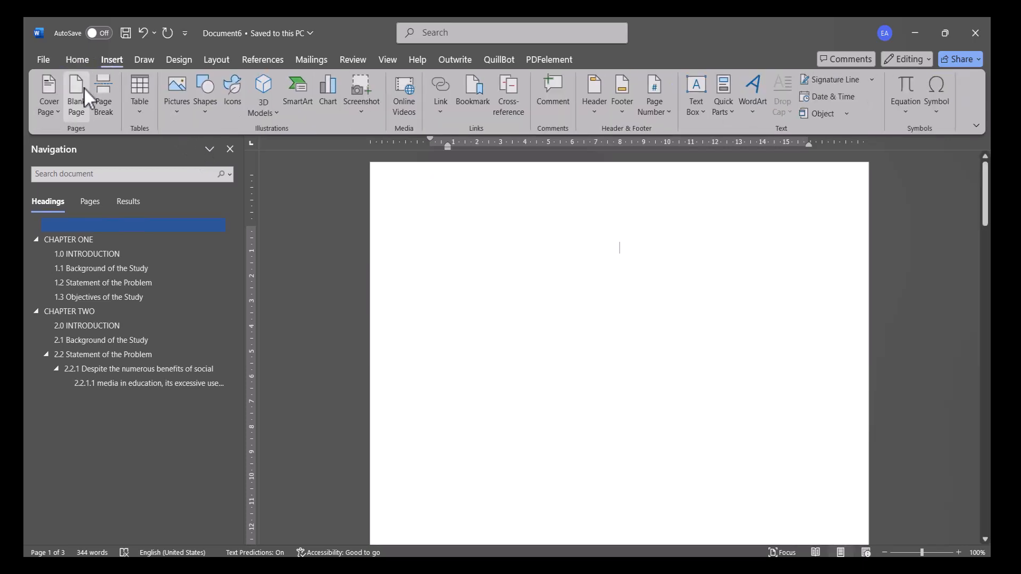
left_click(248, 58)
left_click(49, 112)
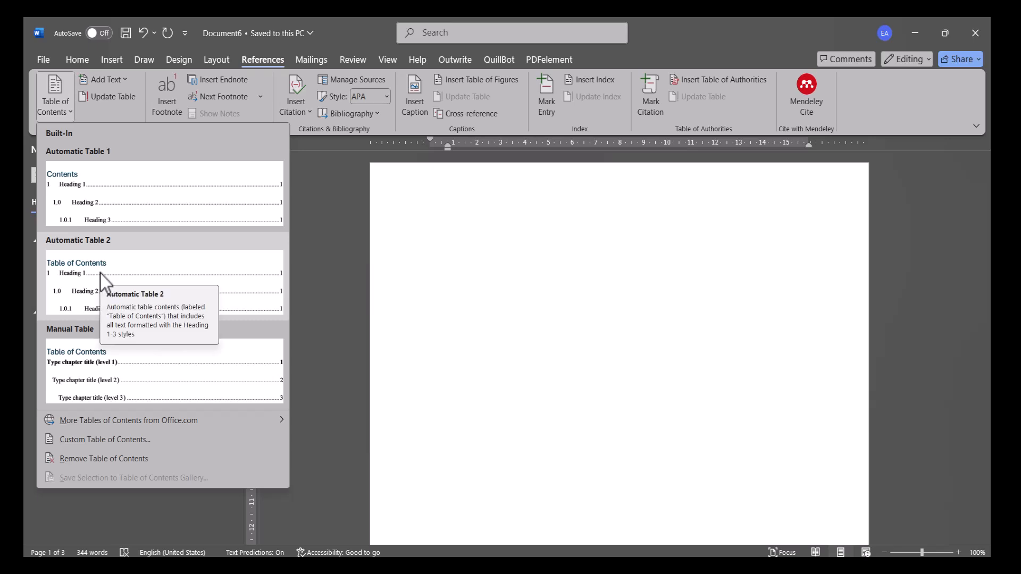
left_click(100, 274)
Examine the chapter and subheading entries and their page numbers in the table of contents.
scroll(550, 226, "up", 5)
scroll(548, 224, "down", 1)
scroll(644, 289, "up", 2)
scroll(691, 306, "down", 2)
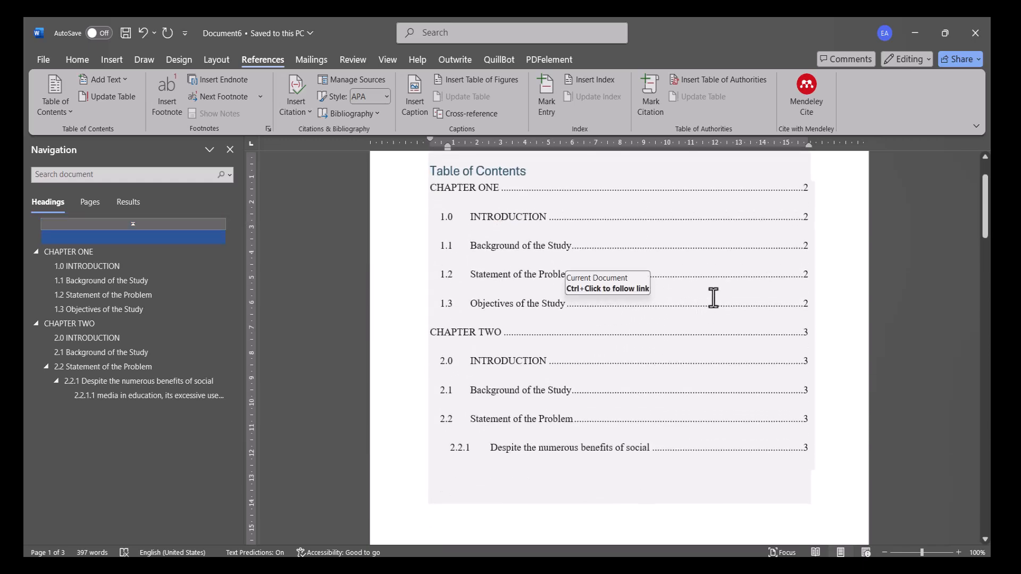
scroll(713, 297, "down", 3)
scroll(713, 296, "up", 4)
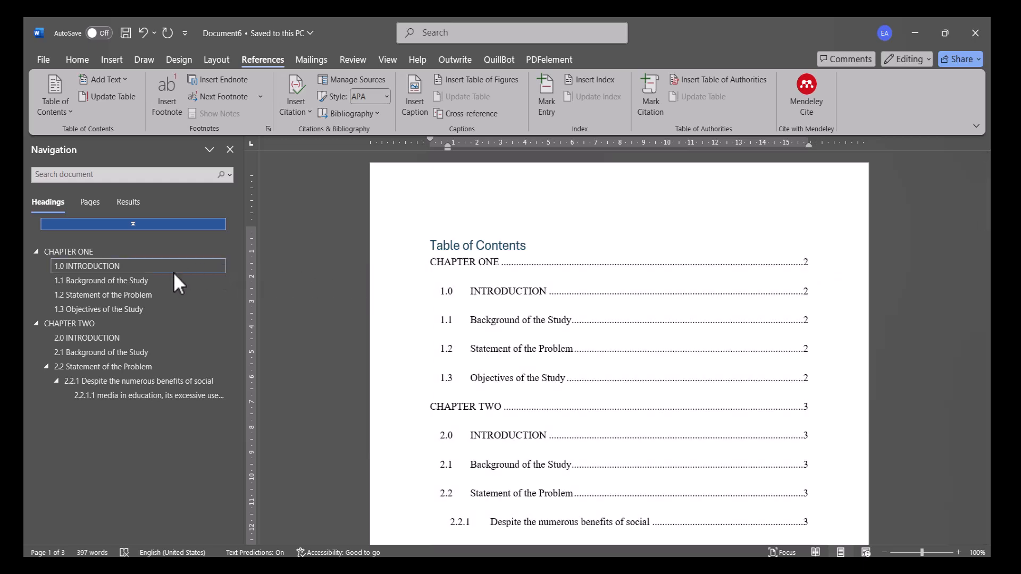
scroll(548, 278, "down", 4)
scroll(549, 278, "up", 4)
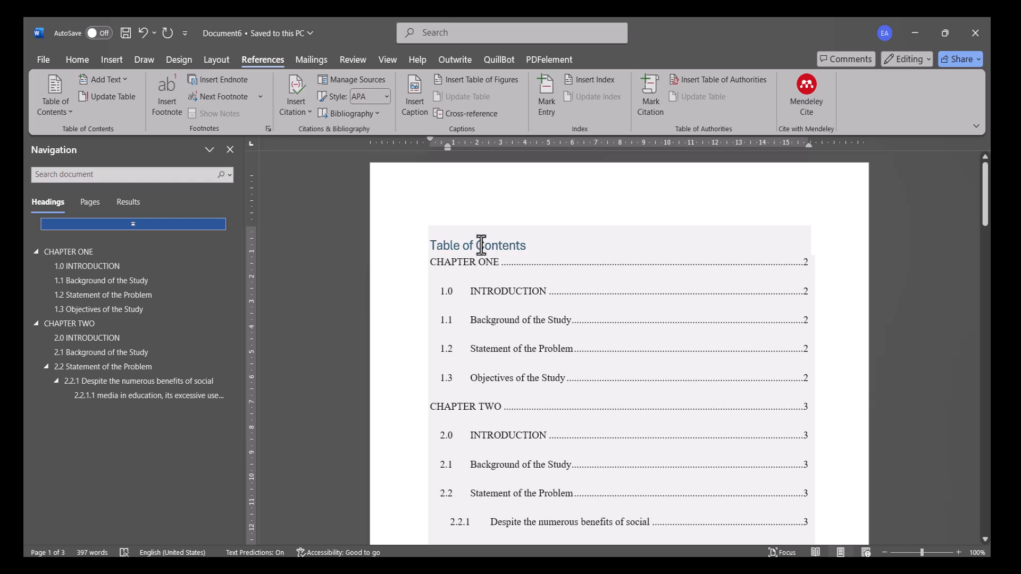
Set the table of contents title to Times New Roman, size 12.
double_click(481, 243)
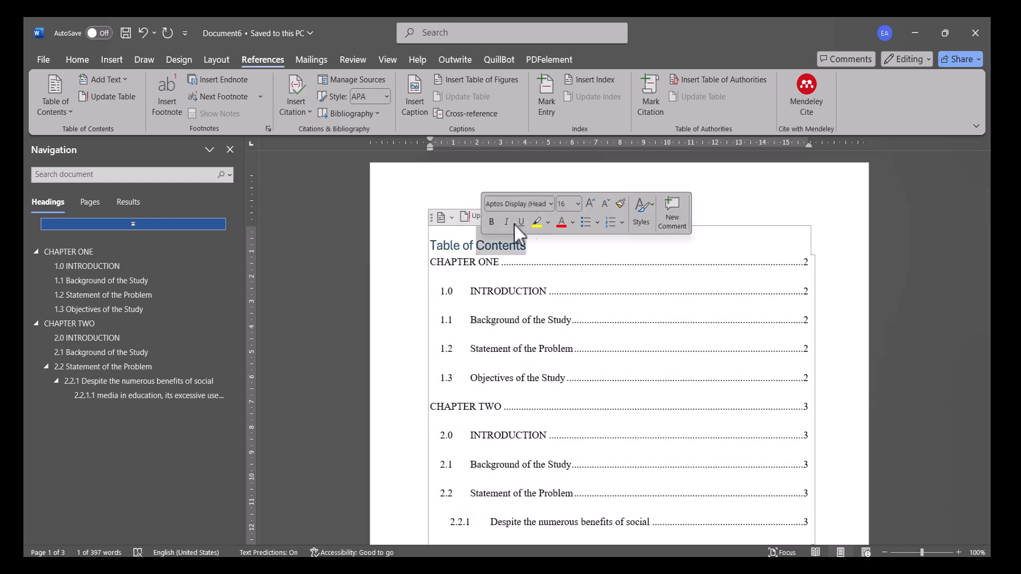
triple_click(468, 244)
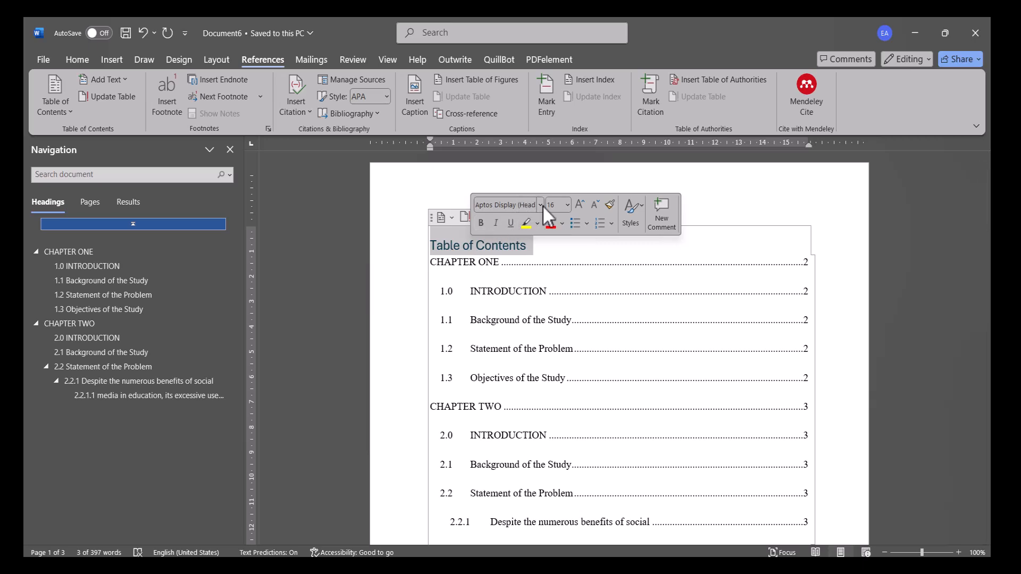
left_click(540, 206)
left_click(538, 299)
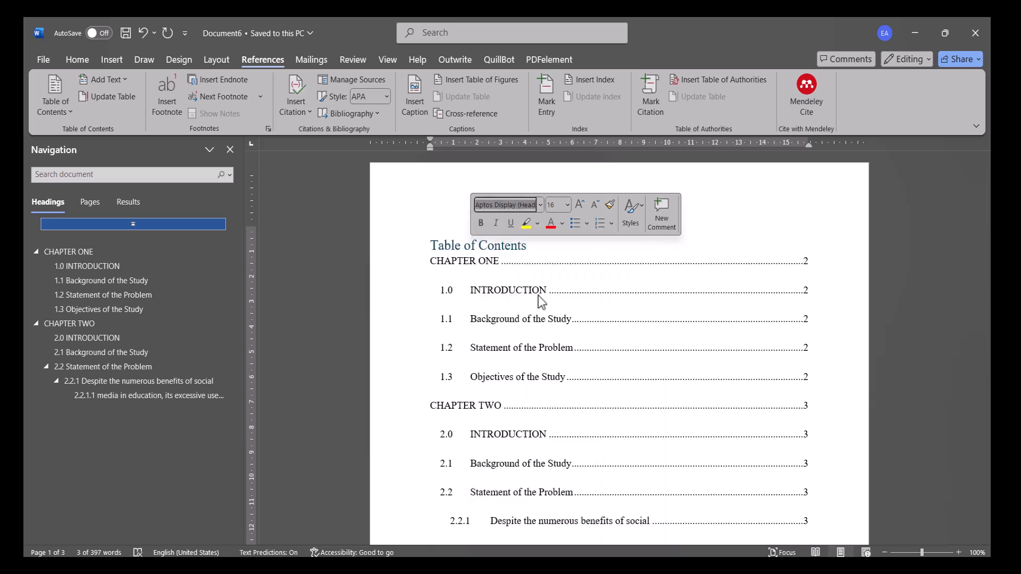
left_click(567, 206)
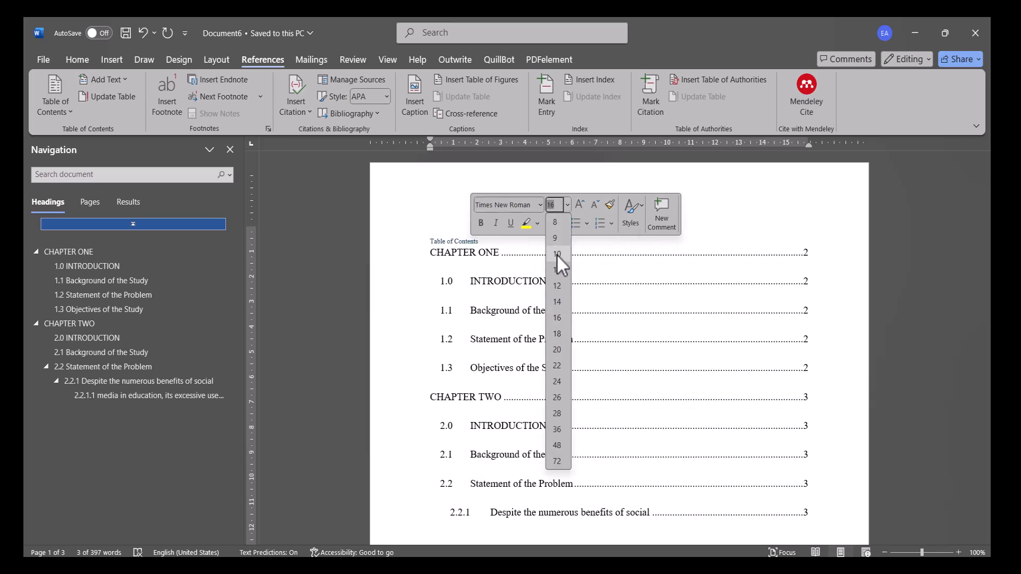
left_click(556, 286)
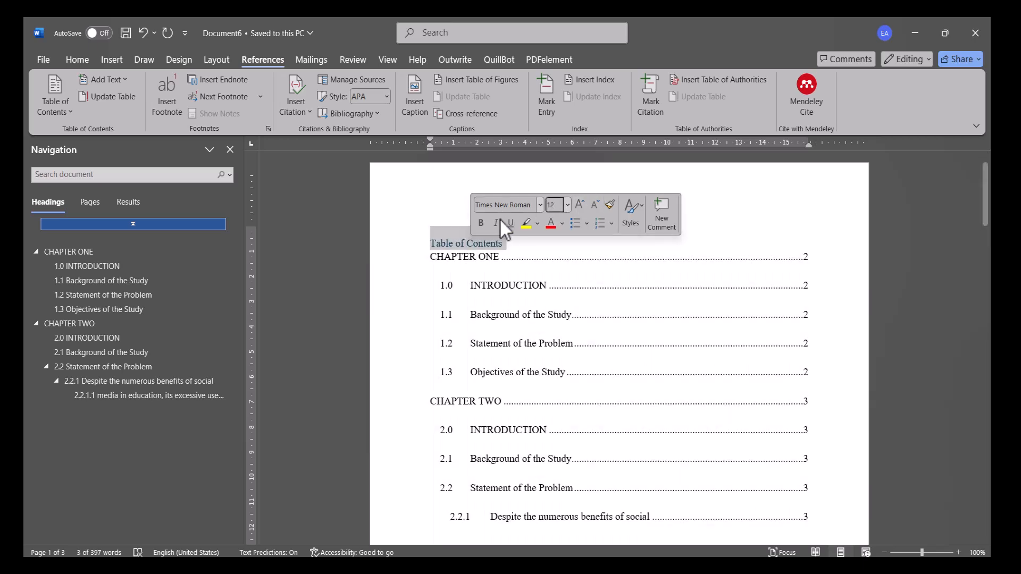
Change the table of contents title to uppercase.
left_click(77, 58)
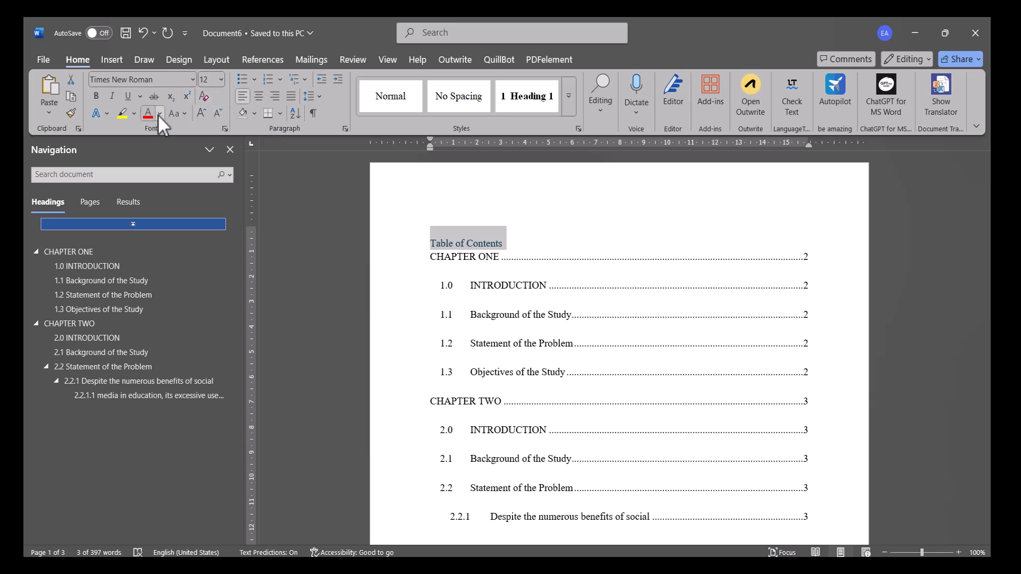
left_click(183, 114)
left_click(197, 167)
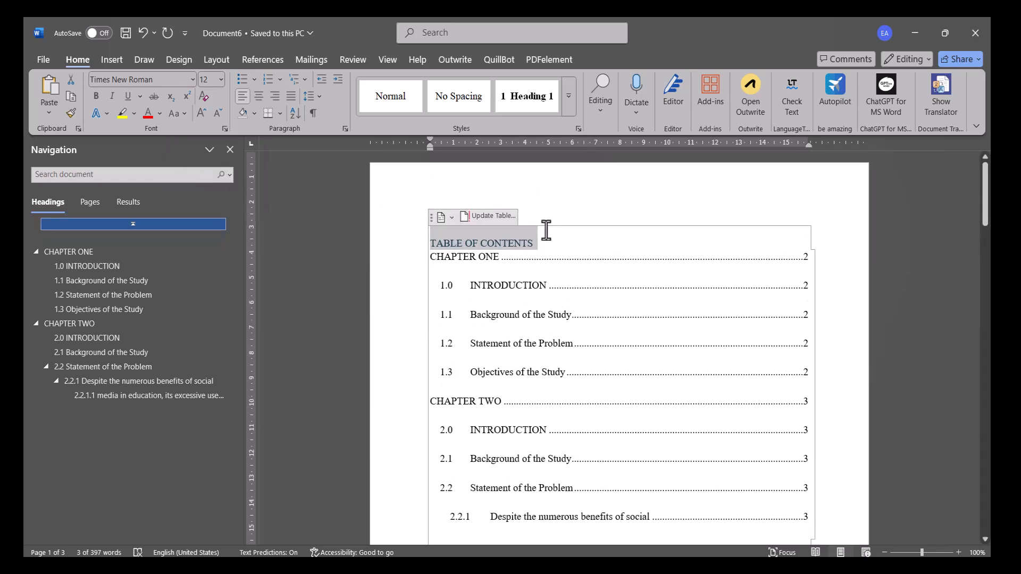
Insert a page break and a blank page after the table of contents, ahead of the CHAPTER ONE heading.
scroll(546, 230, "down", 3)
scroll(547, 230, "up", 3)
scroll(546, 230, "down", 4)
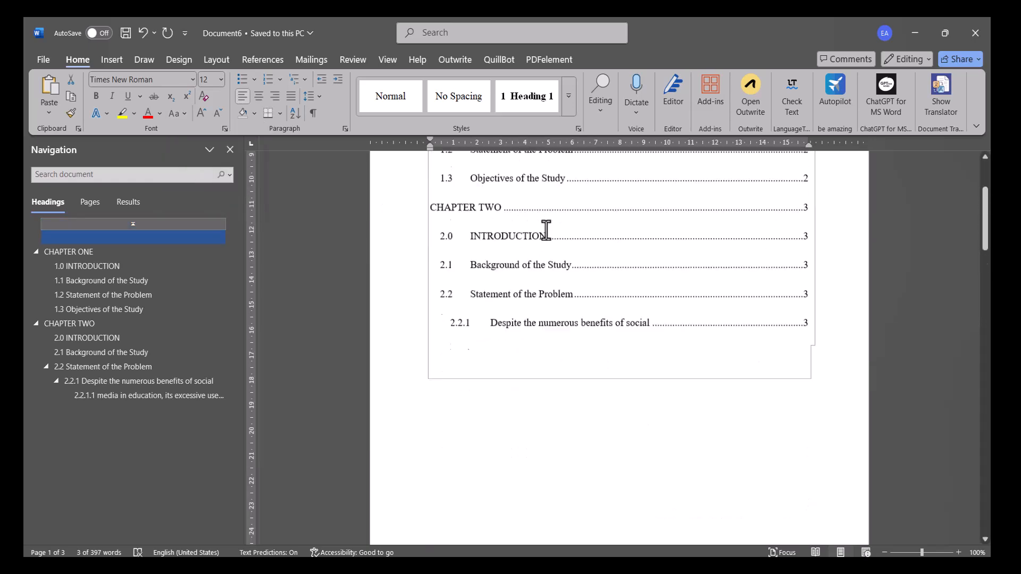
scroll(547, 229, "up", 1)
left_click(550, 330)
scroll(548, 346, "down", 2)
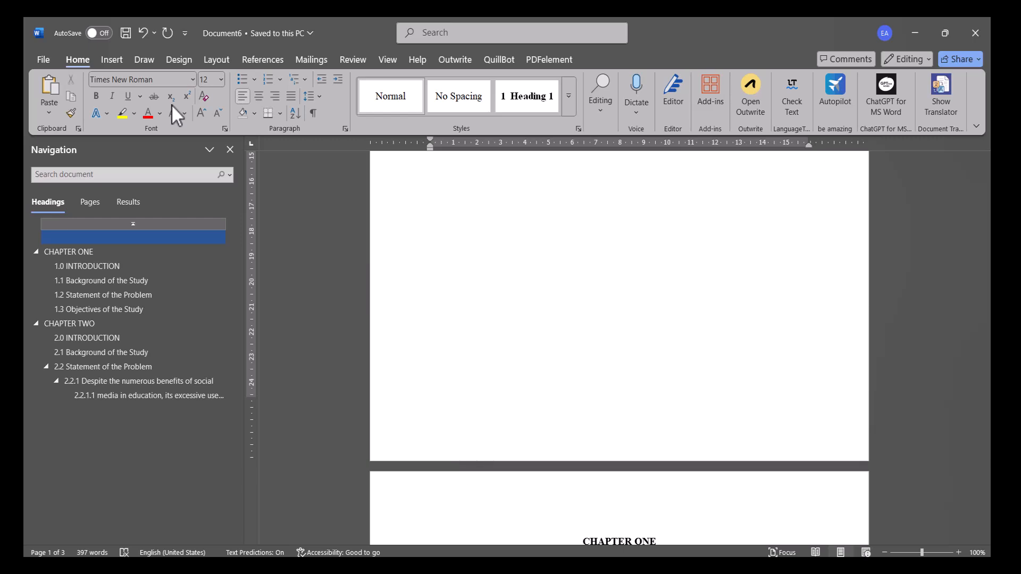
left_click(110, 59)
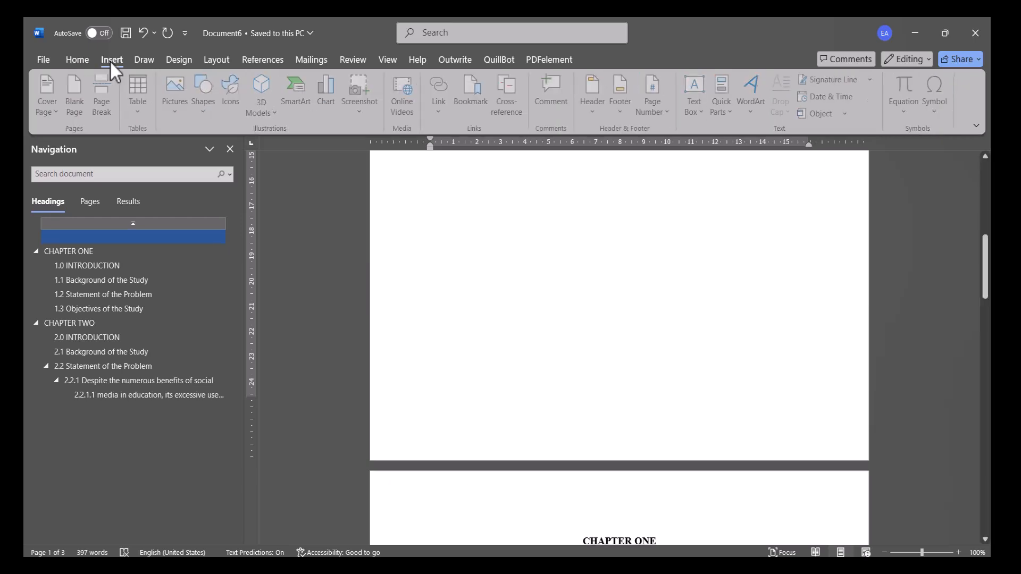
left_click(105, 97)
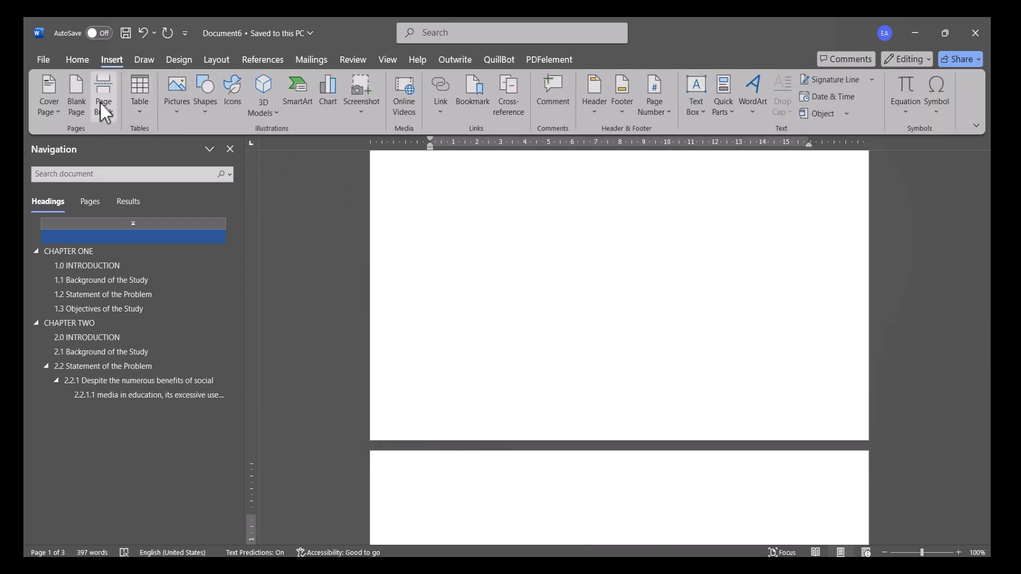
left_click(80, 103)
scroll(458, 249, "down", 4)
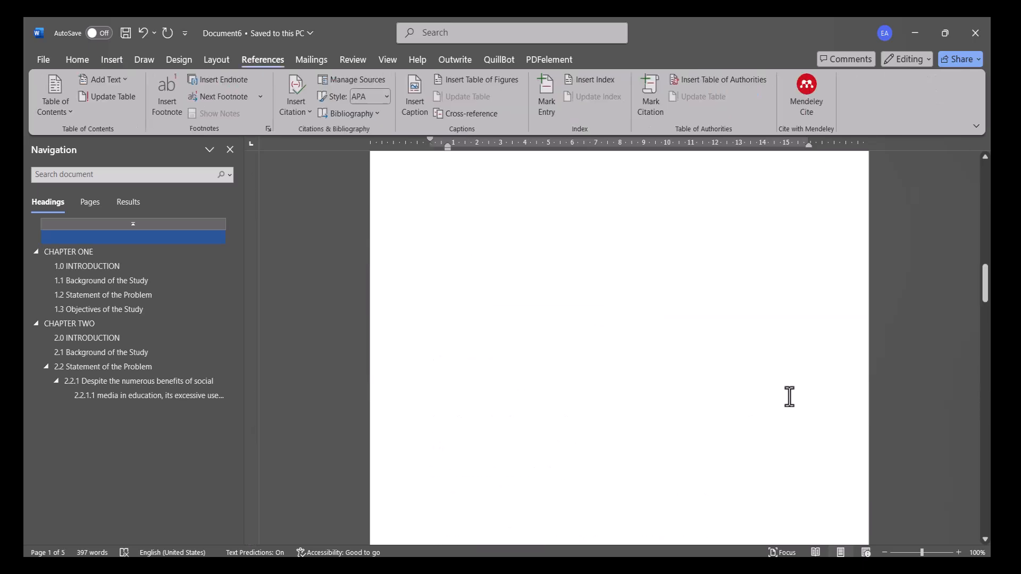
Add page numbers at the bottom of the pages in the Plain Number 2 design and leave footer editing.
scroll(790, 397, "down", 10)
scroll(790, 398, "up", 15)
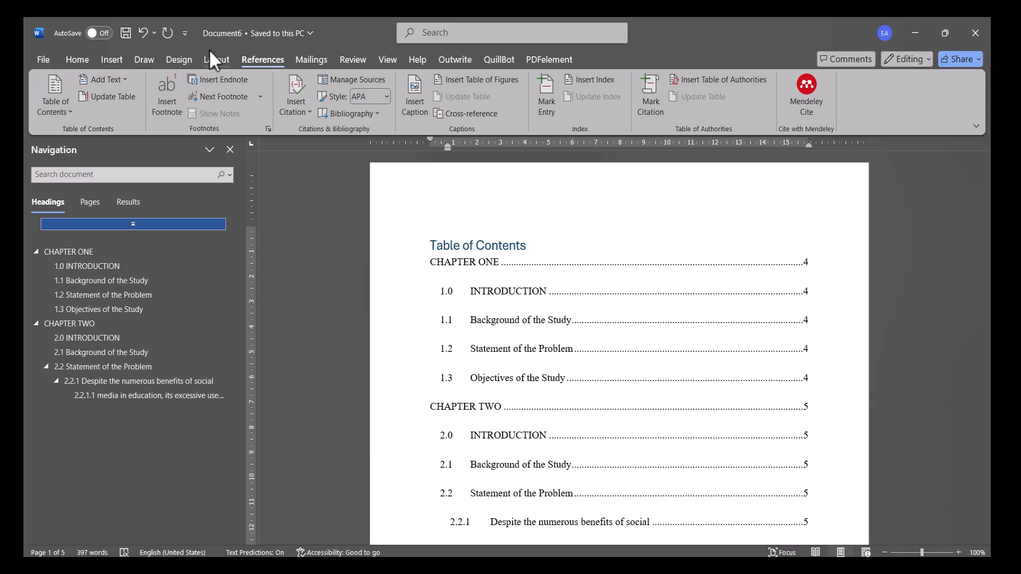
left_click(117, 56)
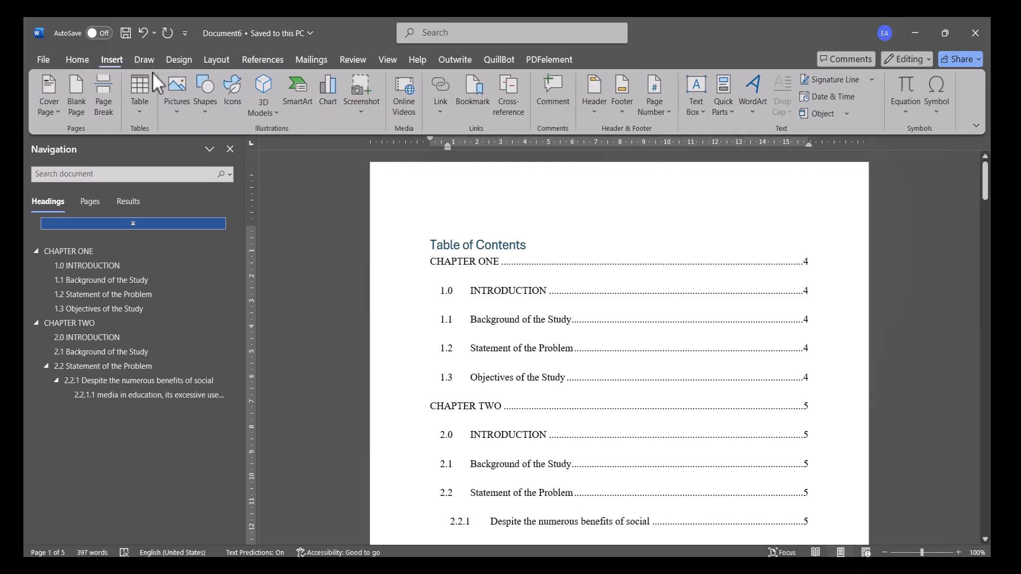
left_click(662, 99)
mouse_move(669, 157)
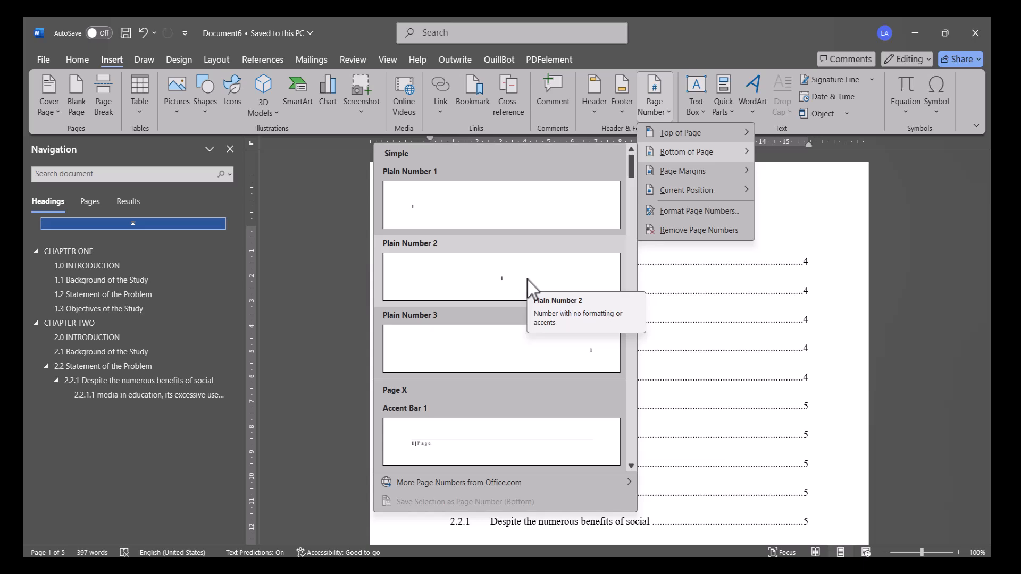
left_click(528, 280)
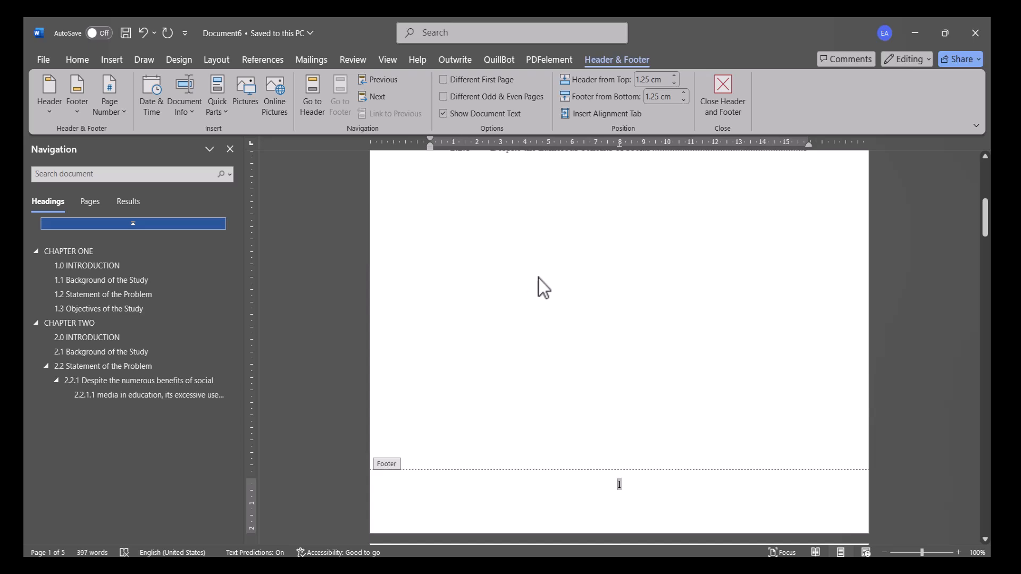
scroll(580, 244, "down", 15)
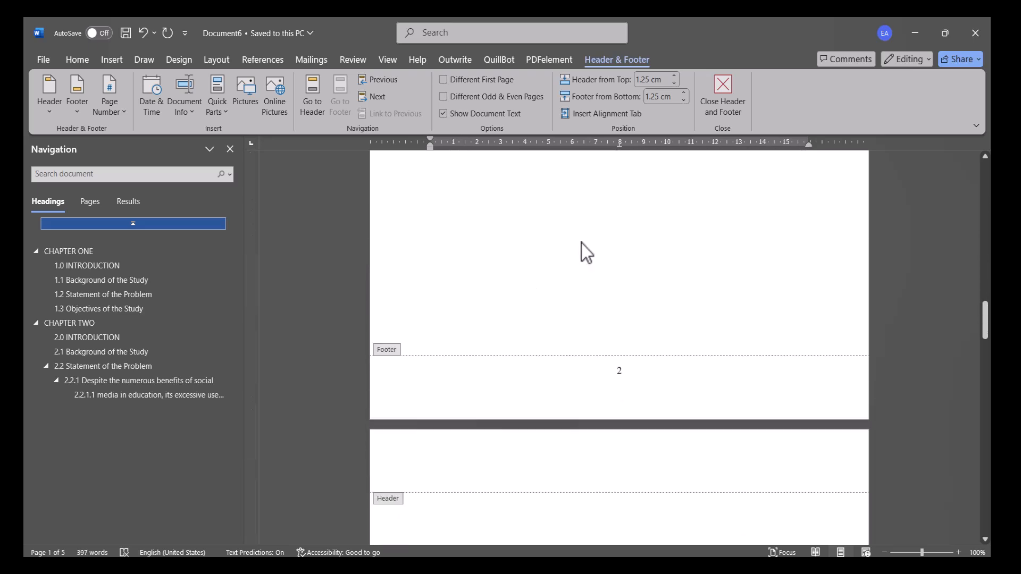
scroll(581, 244, "down", 8)
scroll(583, 238, "up", 14)
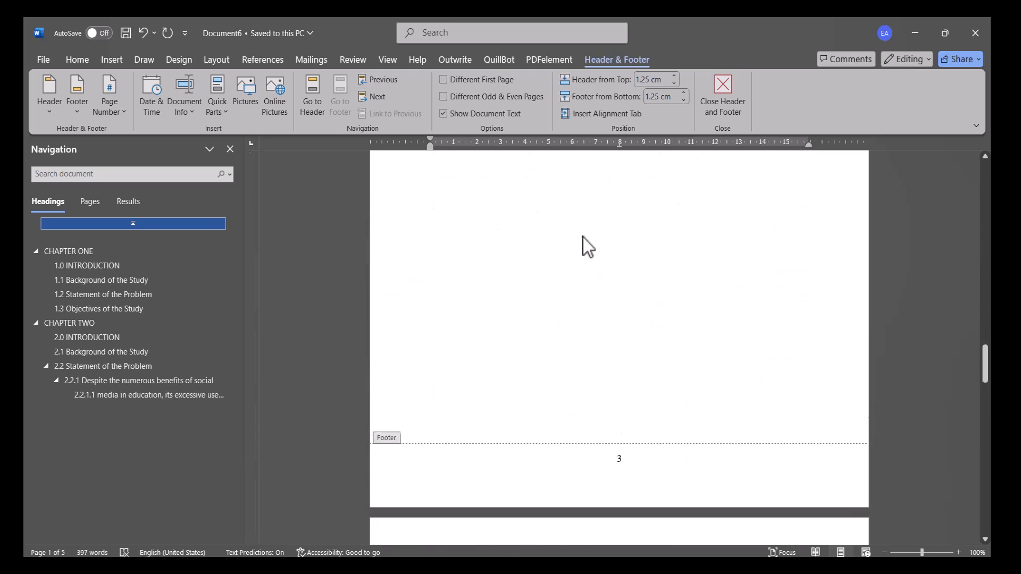
left_click(732, 116)
Examine the page numbers on the preliminary pages and around the CHAPTER ONE page.
scroll(692, 258, "down", 3)
scroll(692, 260, "down", 15)
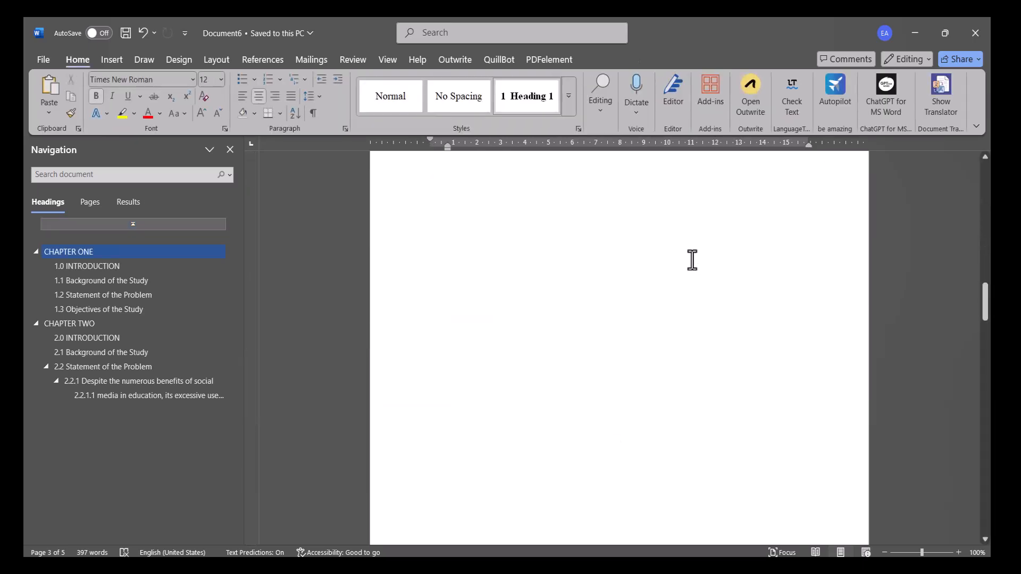
scroll(689, 259, "up", 15)
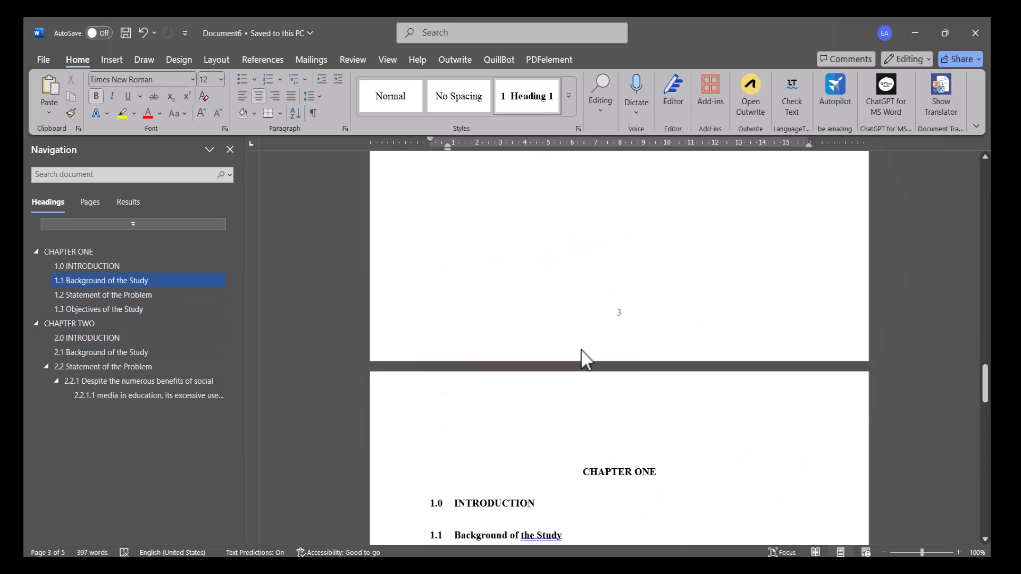
scroll(600, 313, "down", 5)
scroll(599, 310, "up", 10)
scroll(599, 310, "up", 10)
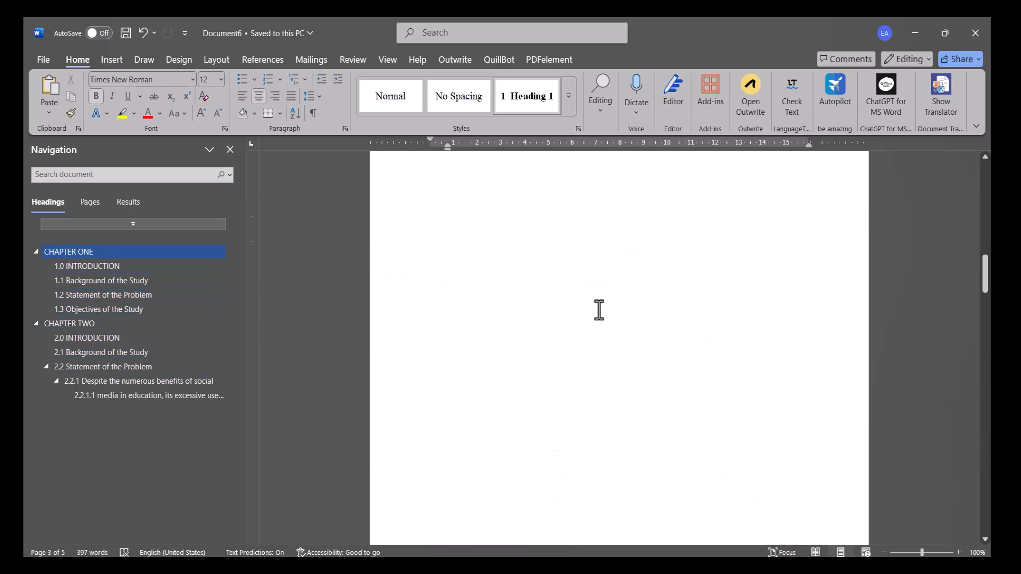
scroll(599, 297, "down", 10)
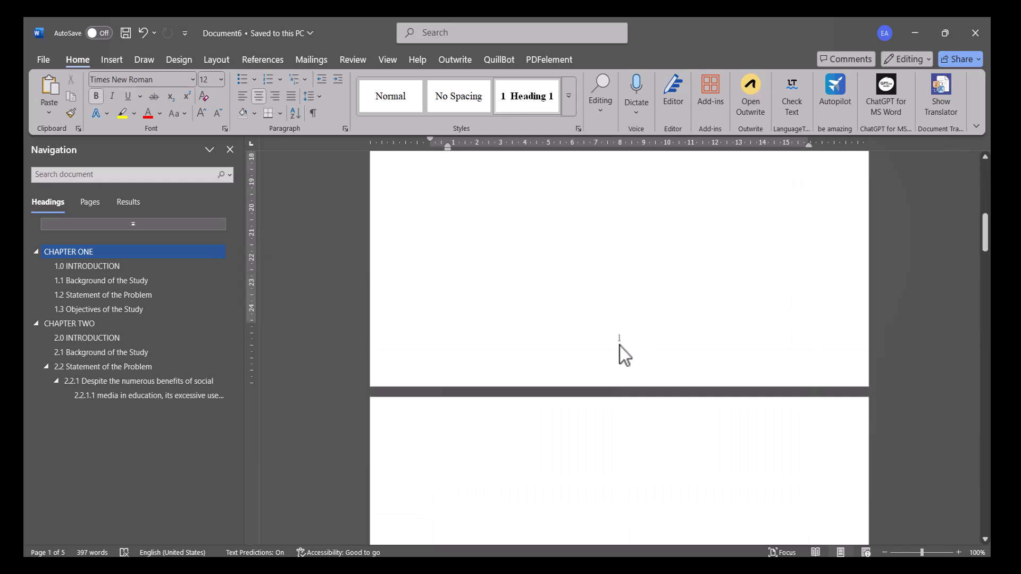
Change the page number format in the first page's footer to lowercase Roman numerals (i, ii, iii).
double_click(620, 345)
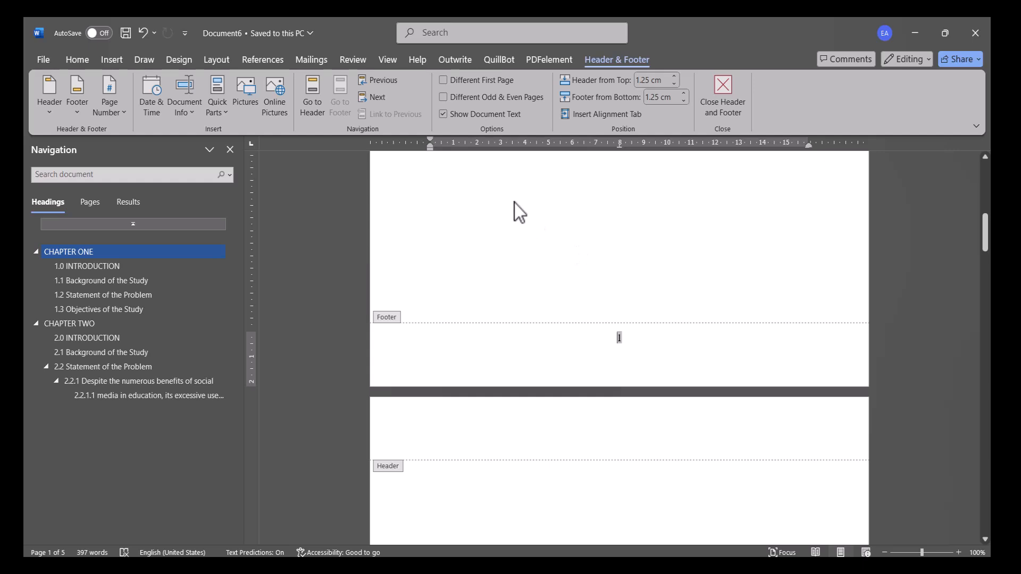
left_click(101, 96)
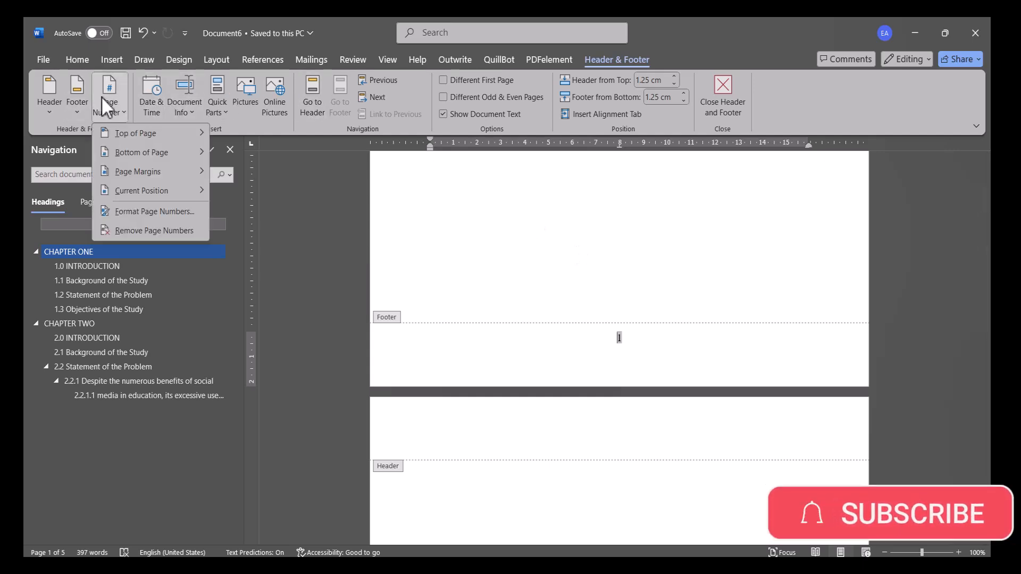
left_click(149, 211)
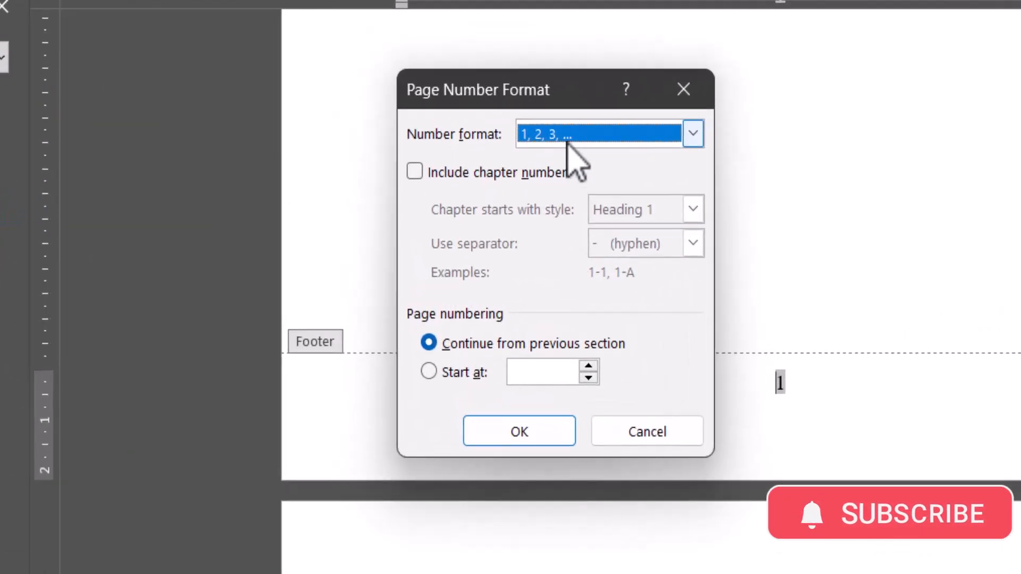
left_click(513, 214)
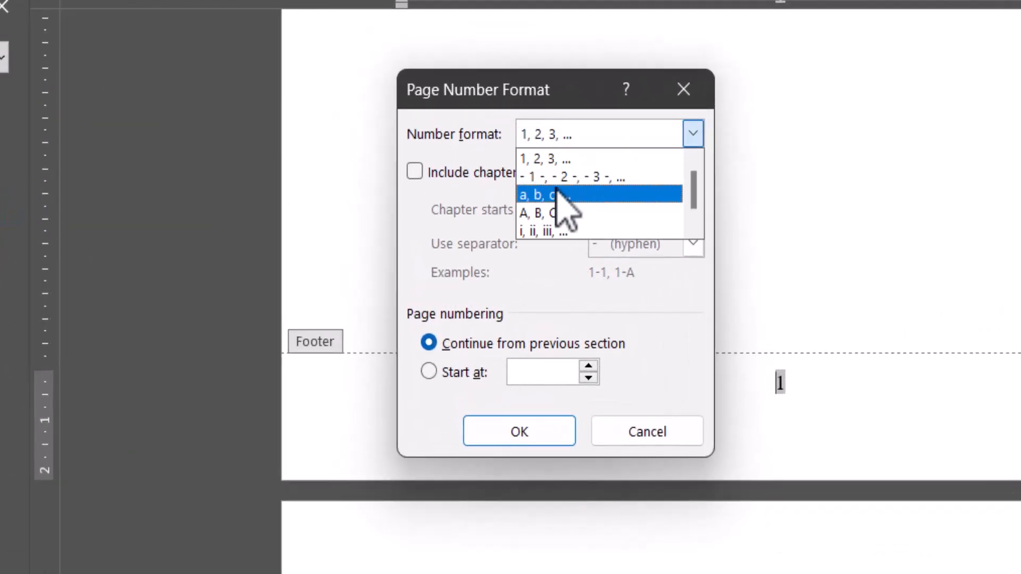
left_click(571, 232)
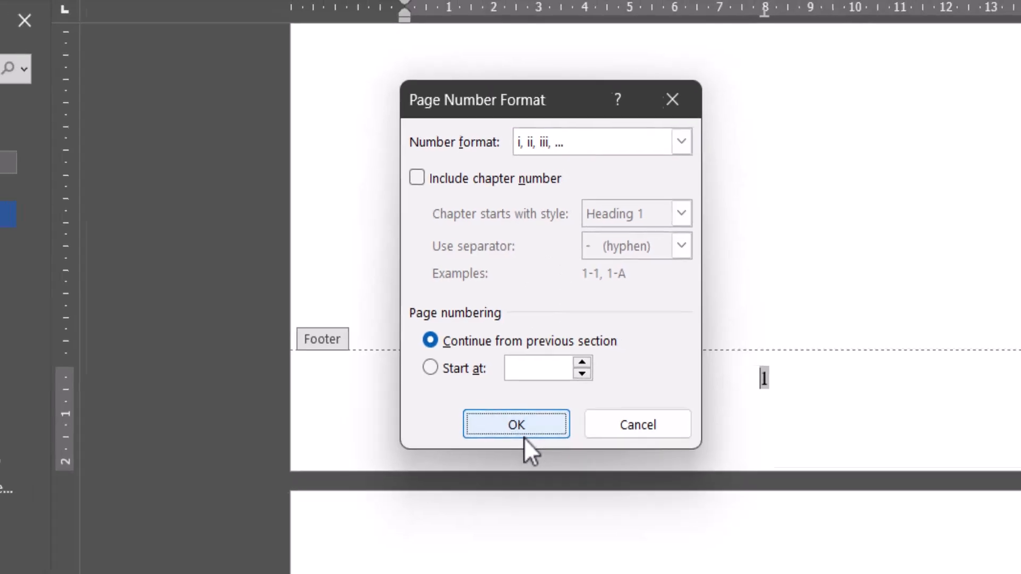
left_click(519, 432)
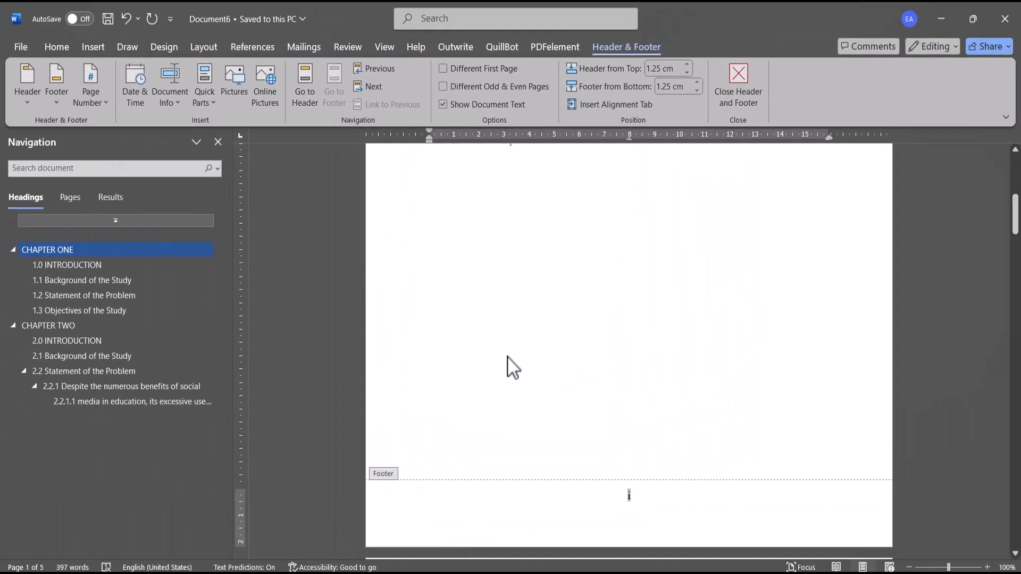
scroll(504, 359, "down", 15)
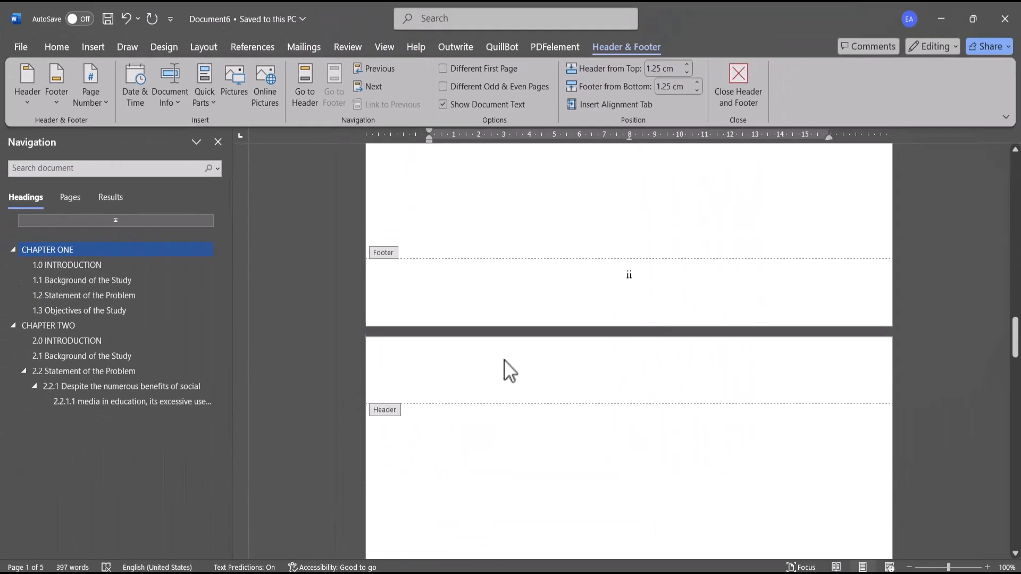
Leave footer editing and insert a Next Page section break on the blank last preliminary page, ahead of CHAPTER ONE.
scroll(503, 359, "down", 5)
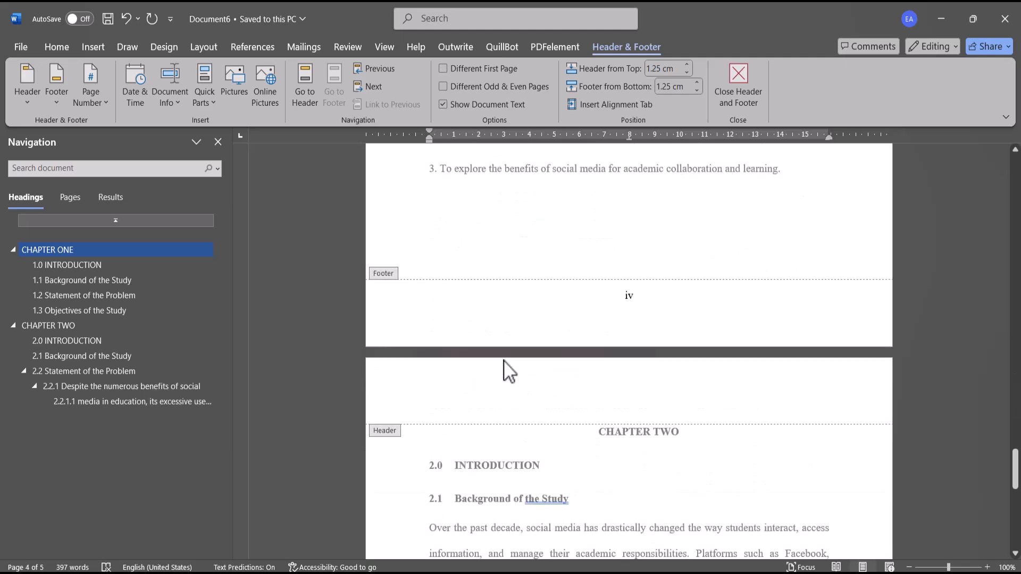
double_click(502, 356)
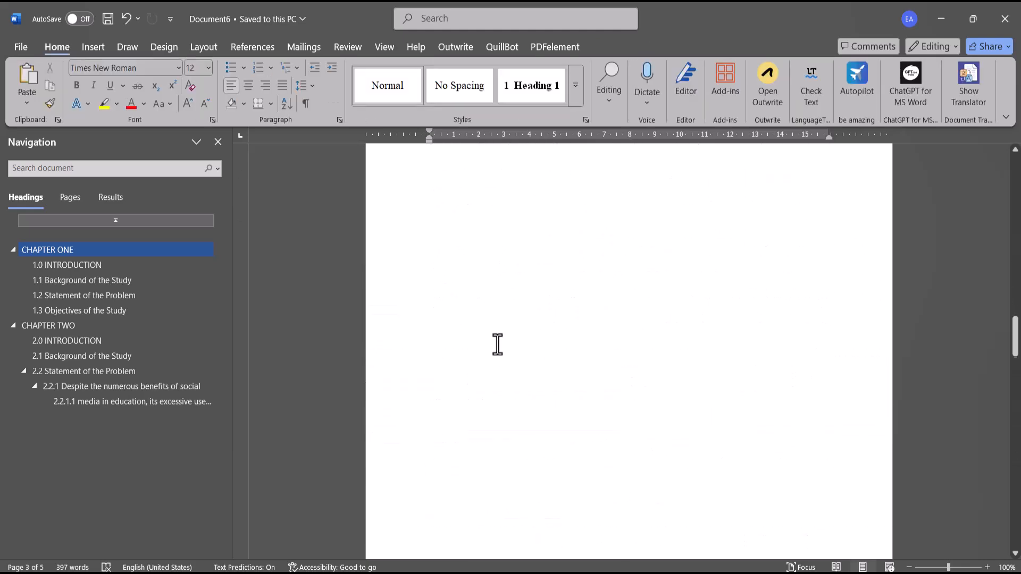
scroll(497, 345, "down", 12)
scroll(497, 344, "up", 7)
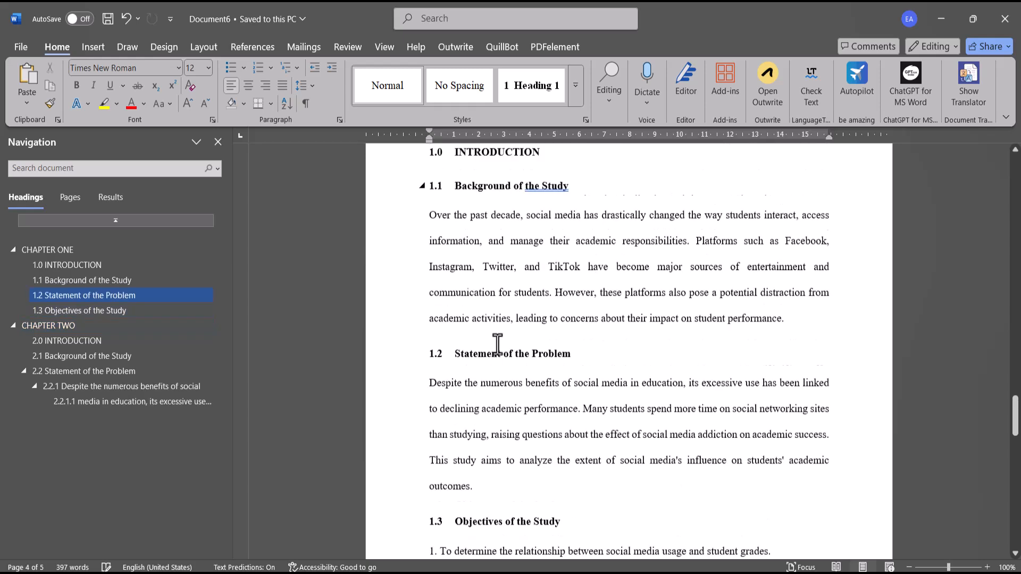
scroll(498, 345, "up", 5)
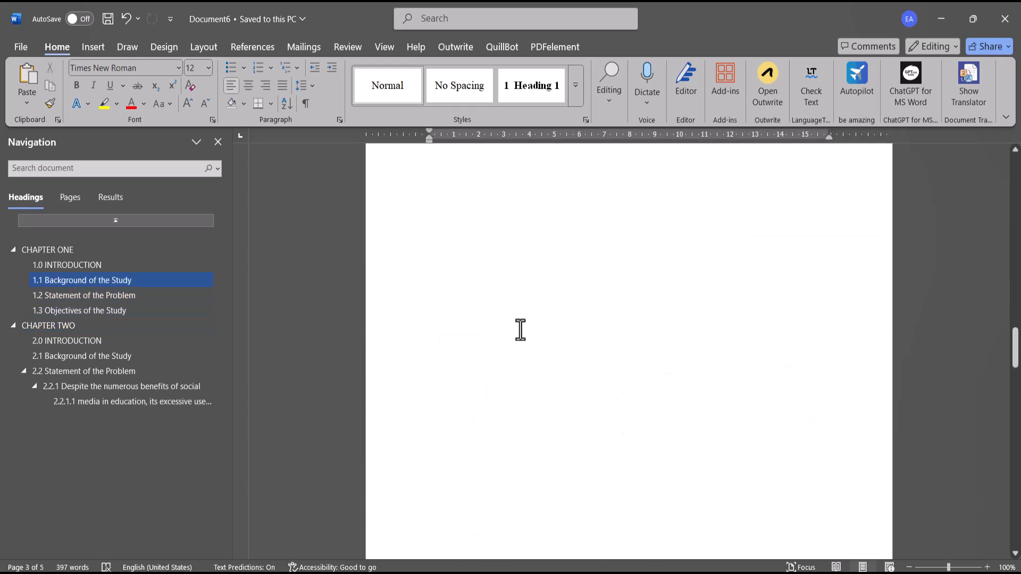
scroll(520, 330, "up", 2)
left_click(502, 347)
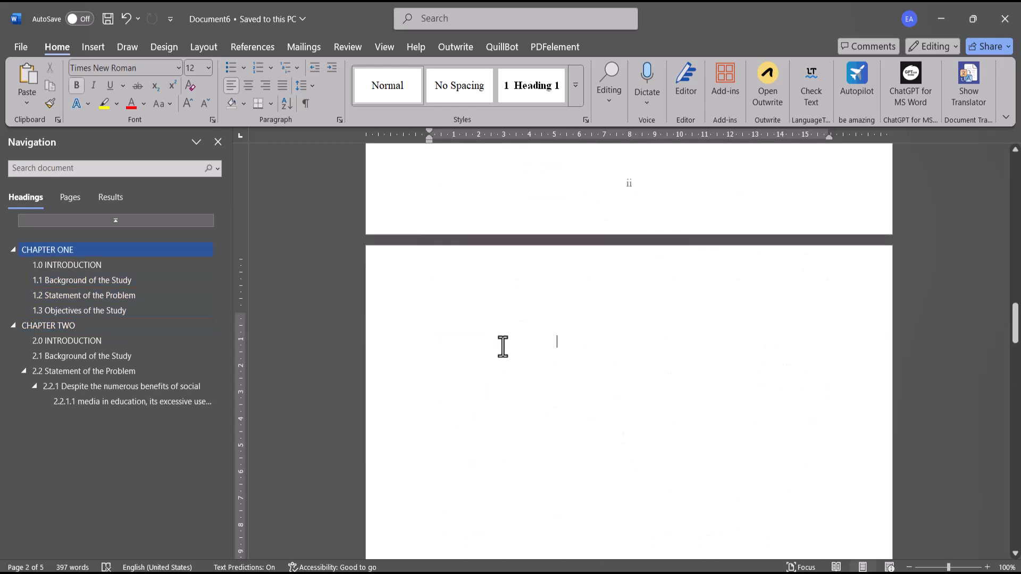
left_click(204, 46)
left_click(168, 73)
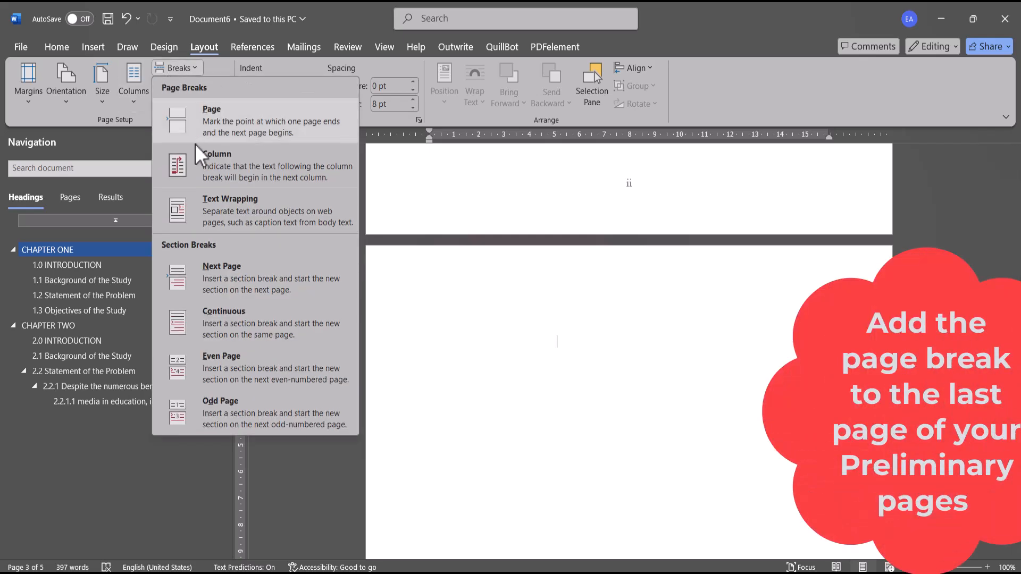
left_click(210, 281)
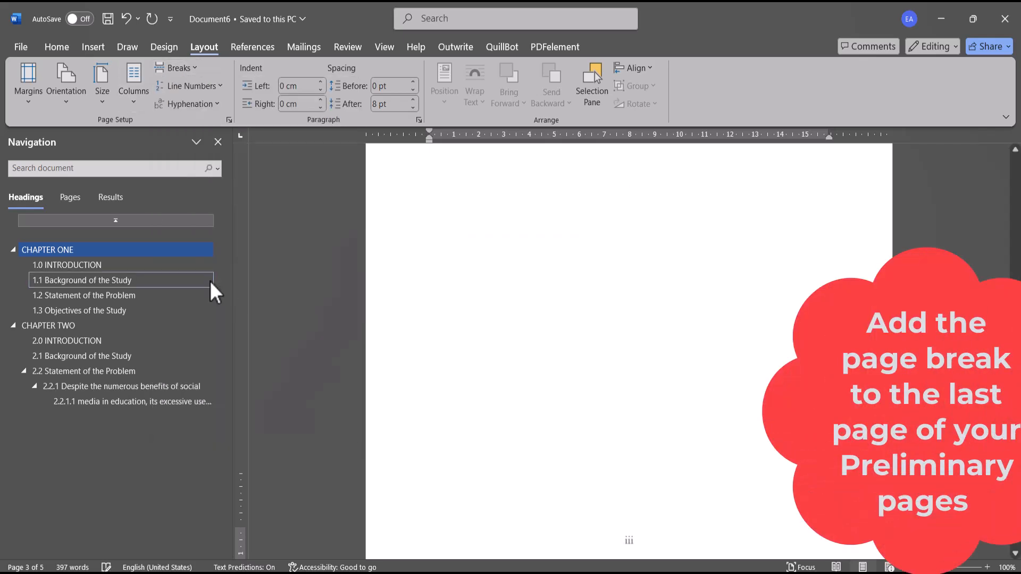
Open the footer of the CHAPTER ONE page for editing and unlink it from the previous section.
scroll(383, 262, "down", 9)
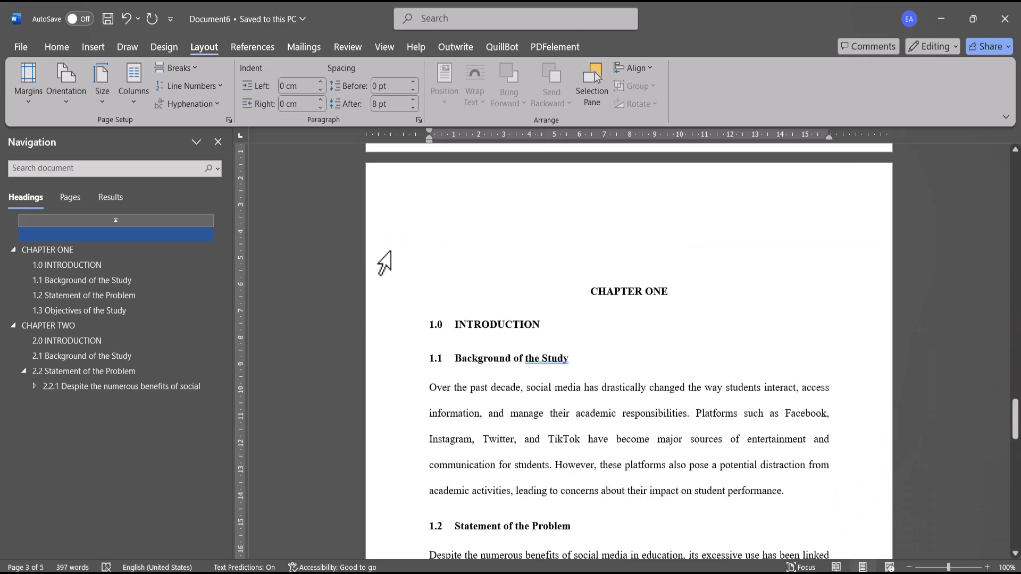
scroll(383, 263, "down", 8)
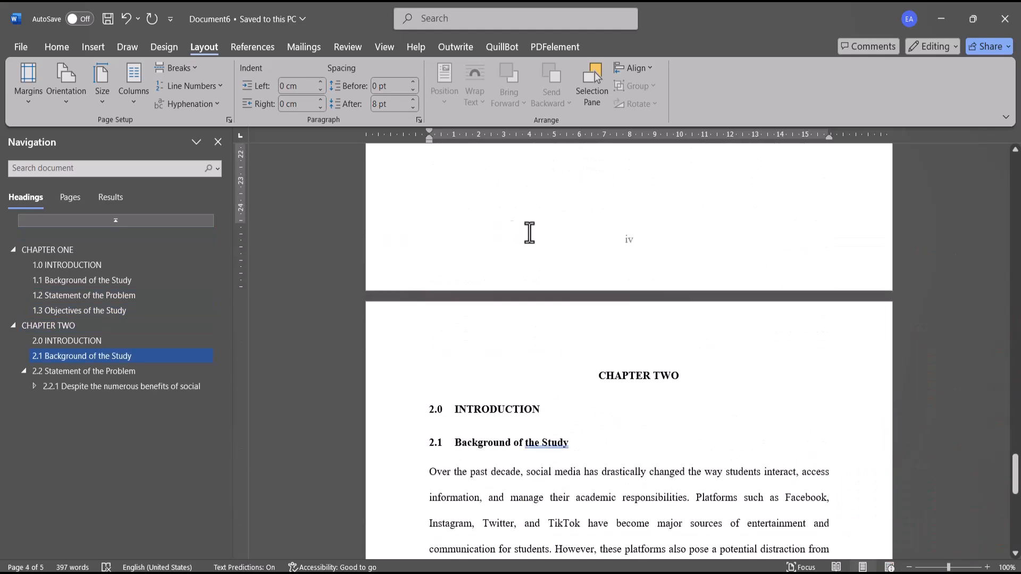
double_click(624, 246)
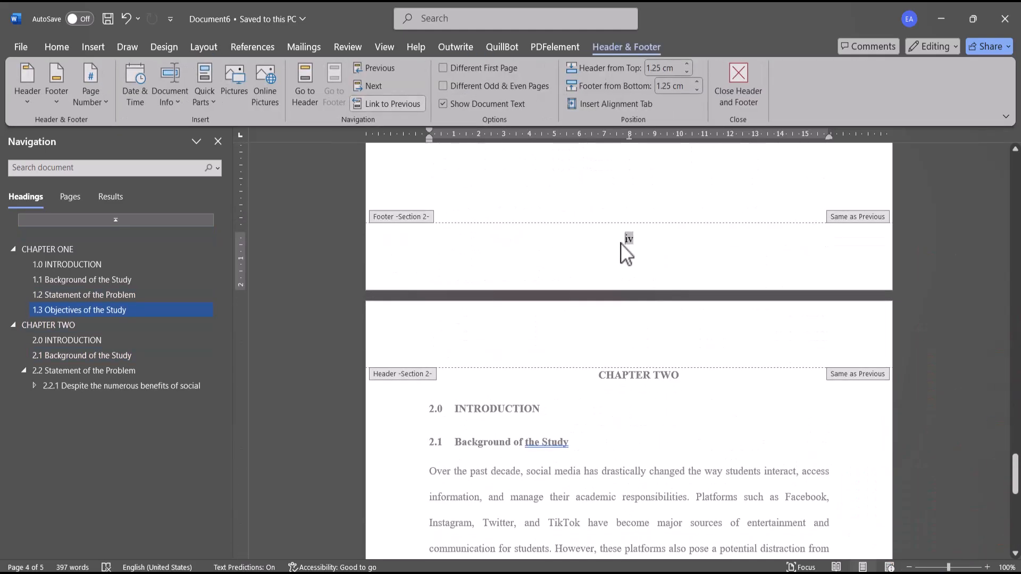
left_click(388, 105)
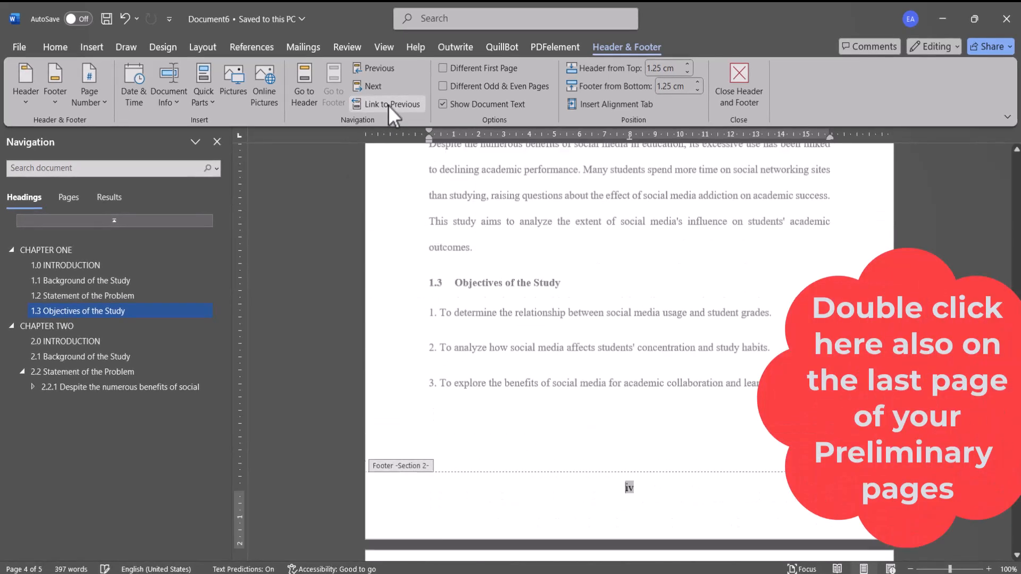
Set the chapter section's page number format to 1, 2, 3, starting at 1, and leave footer editing.
left_click(82, 96)
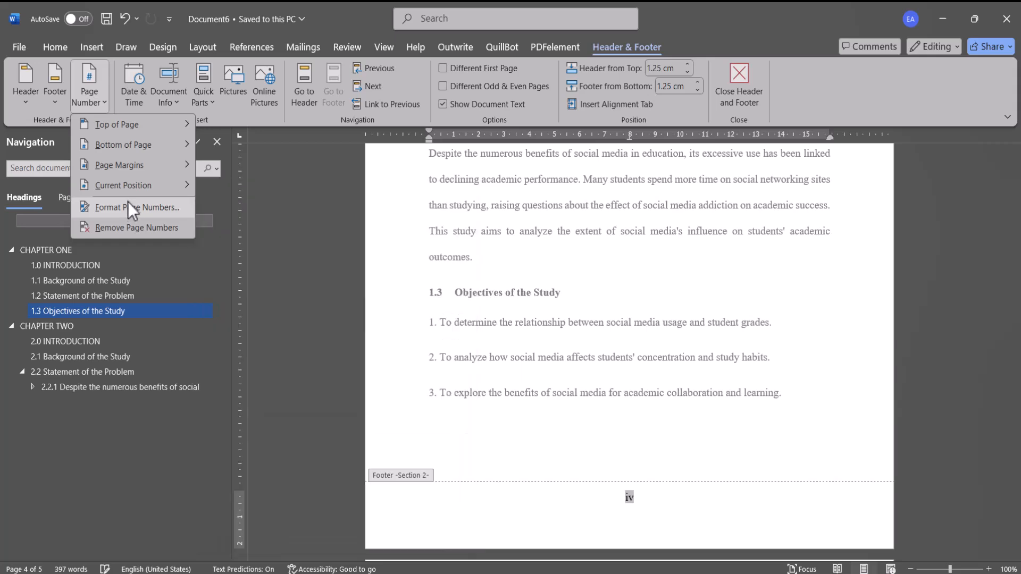
left_click(128, 202)
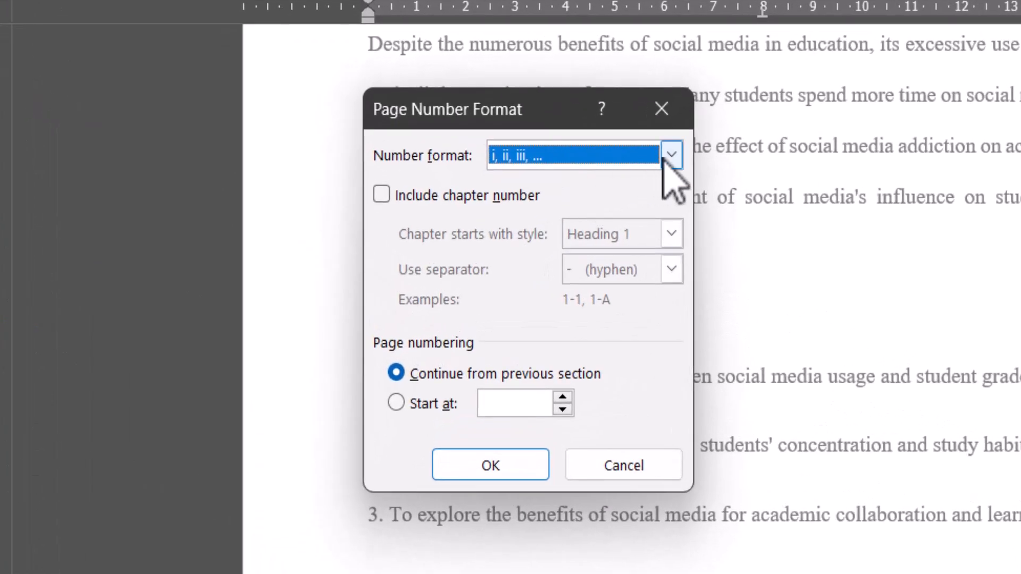
left_click(671, 155)
left_click(599, 185)
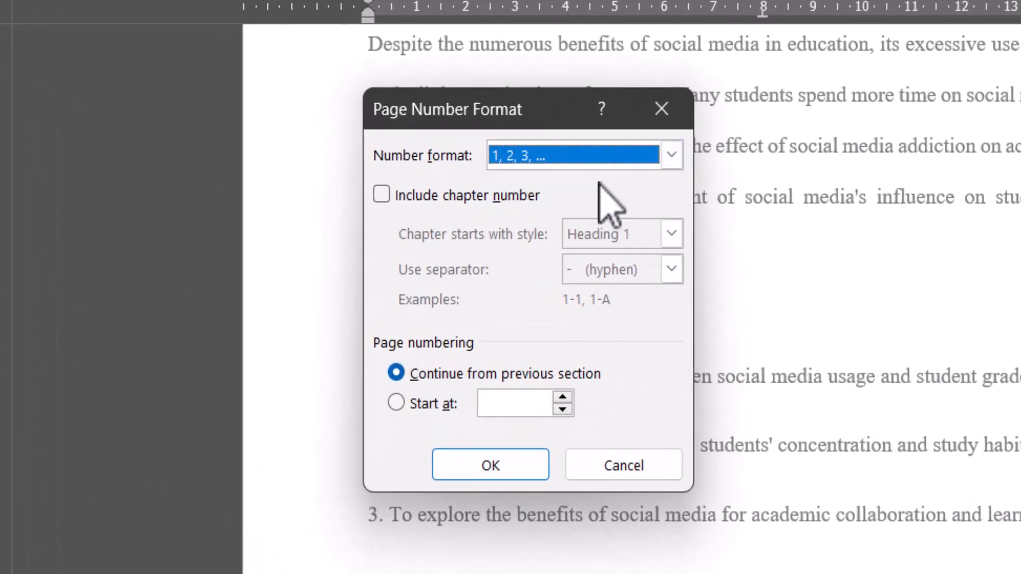
left_click(441, 410)
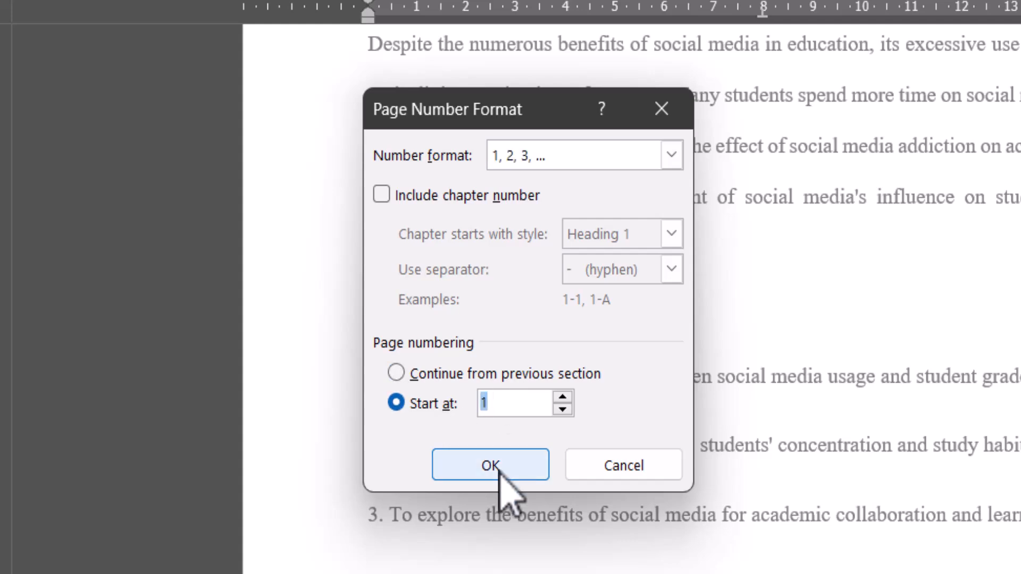
left_click(497, 462)
scroll(553, 439, "up", 5)
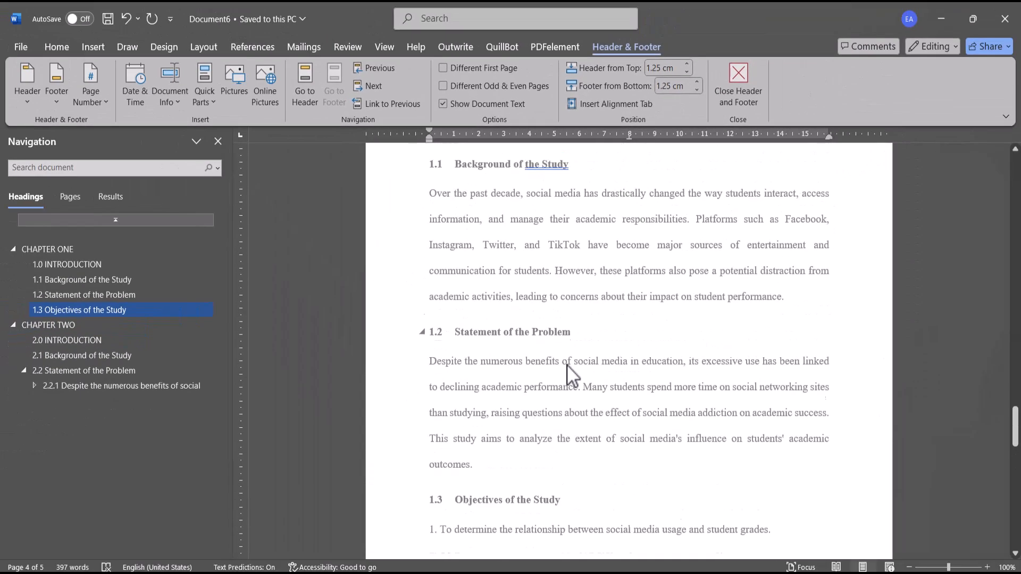
scroll(567, 372, "up", 4)
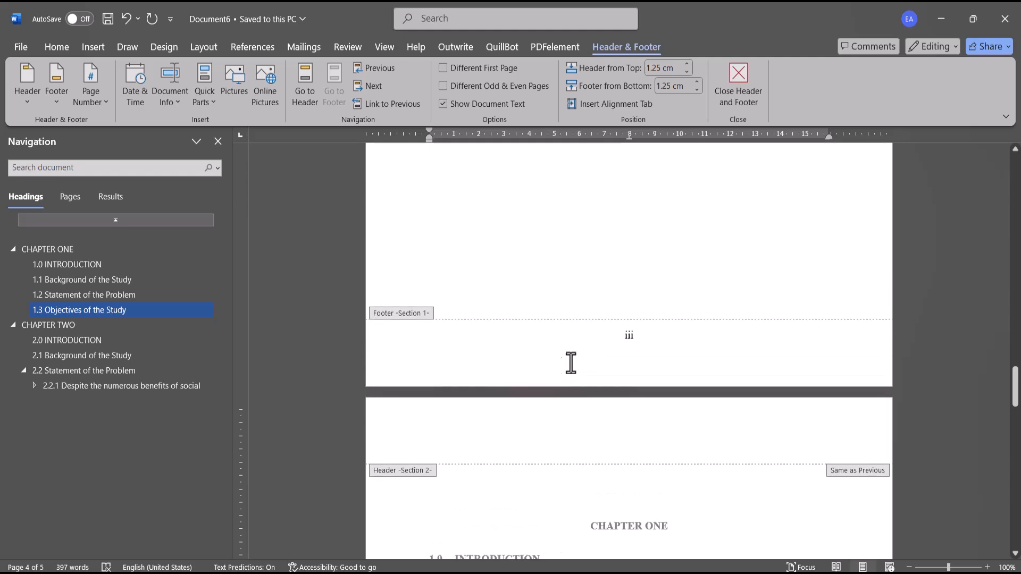
left_click(737, 94)
Examine the footer page numbers on the preliminary pages and on the CHAPTER ONE page.
scroll(594, 223, "up", 4)
scroll(595, 223, "down", 5)
scroll(594, 223, "up", 6)
scroll(595, 224, "down", 3)
scroll(594, 224, "down", 5)
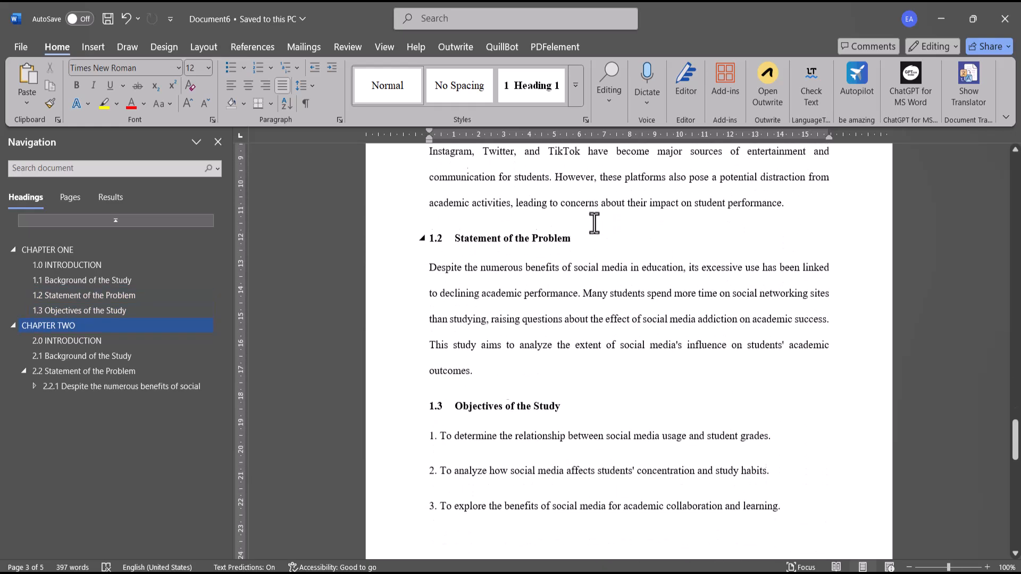
scroll(543, 159, "down", 2)
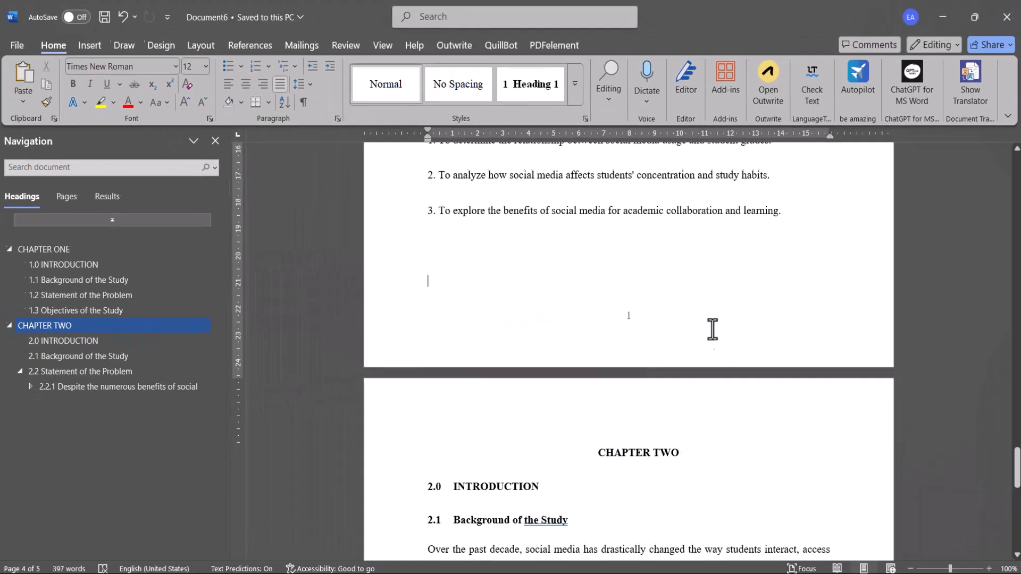
scroll(735, 334, "up", 5)
scroll(713, 330, "up", 10)
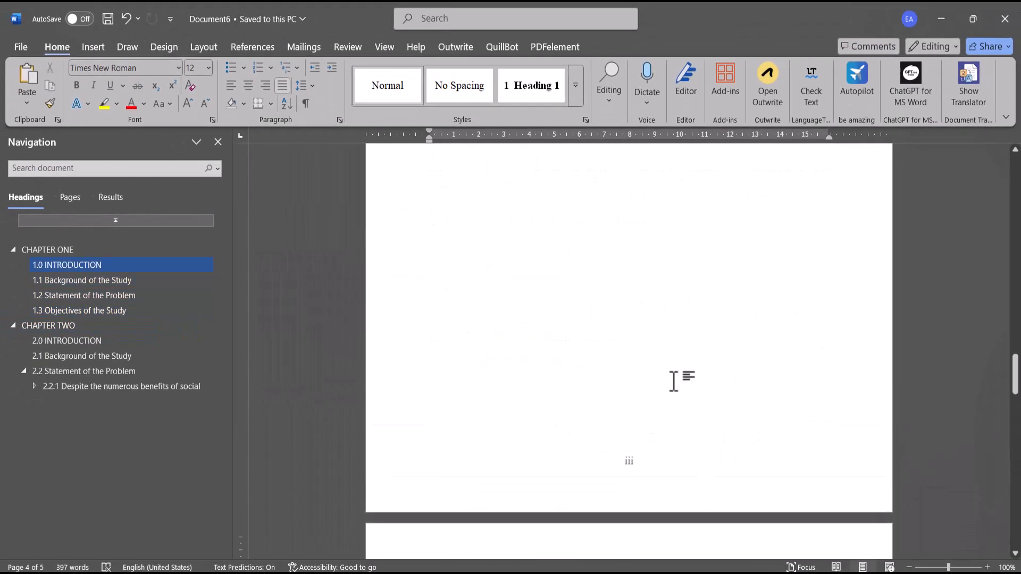
scroll(643, 377, "up", 15)
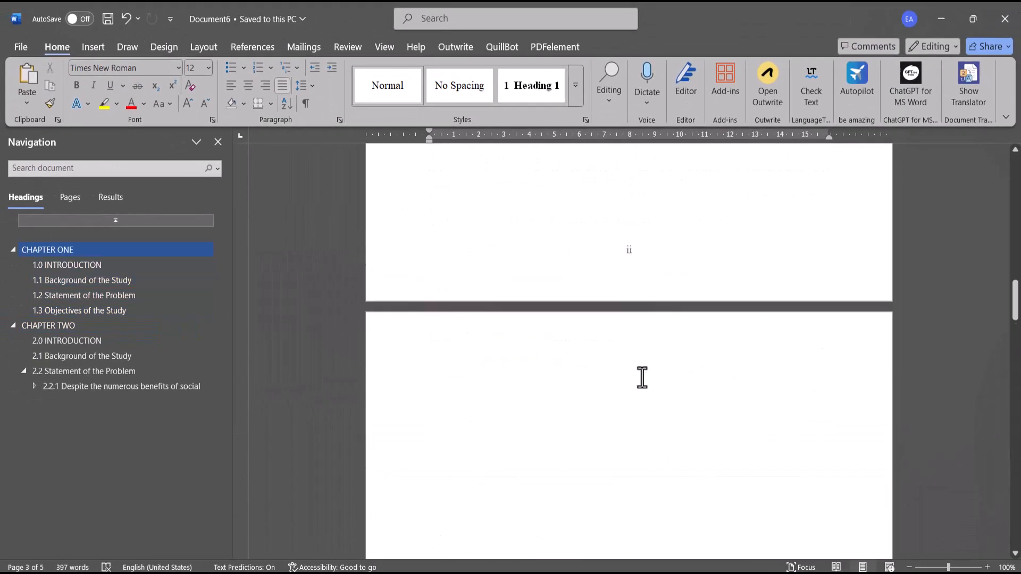
scroll(644, 379, "up", 3)
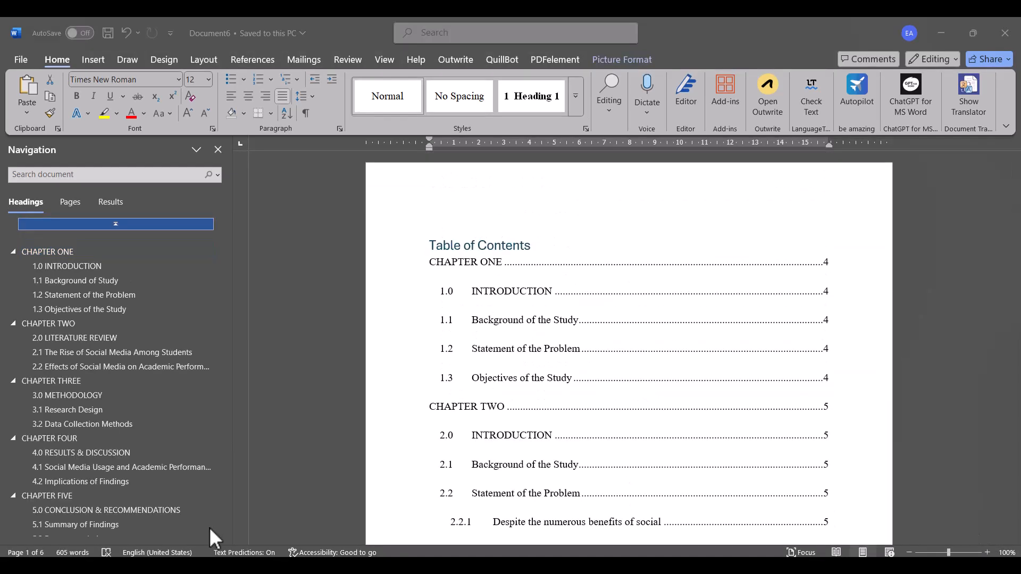
Review the table of contents, the page numbers and the CHAPTER ONE text in the expanded five-chapter document.
scroll(596, 355, "down", 5)
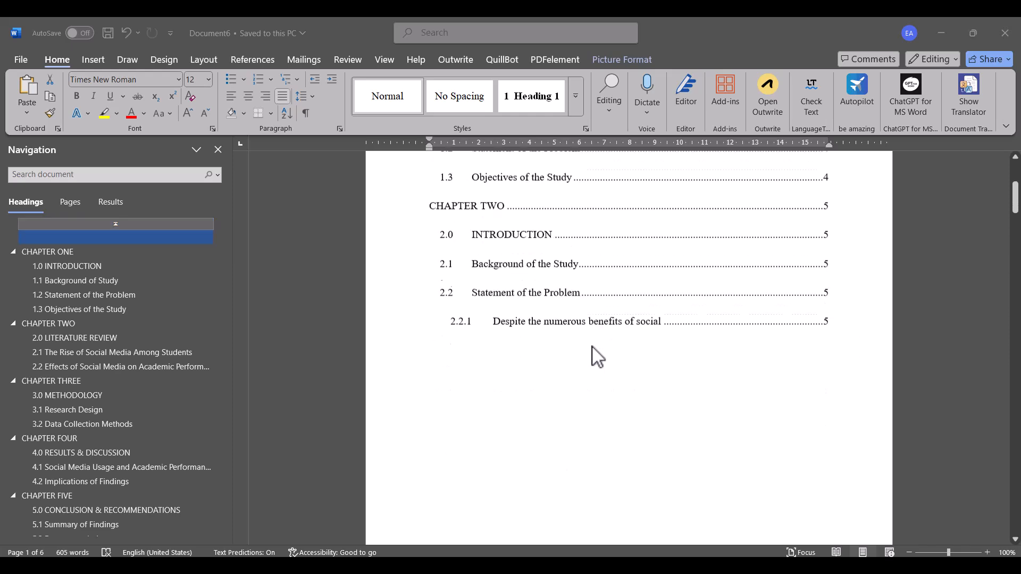
scroll(596, 356, "up", 2)
scroll(596, 356, "down", 10)
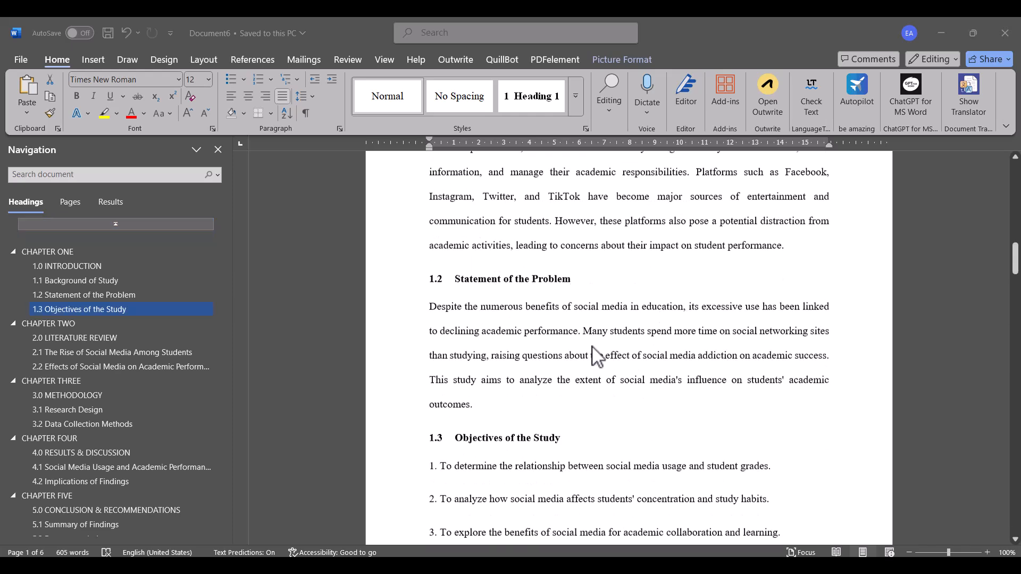
scroll(597, 356, "up", 4)
scroll(597, 356, "down", 3)
scroll(597, 356, "down", 1)
scroll(597, 355, "up", 9)
scroll(592, 347, "up", 6)
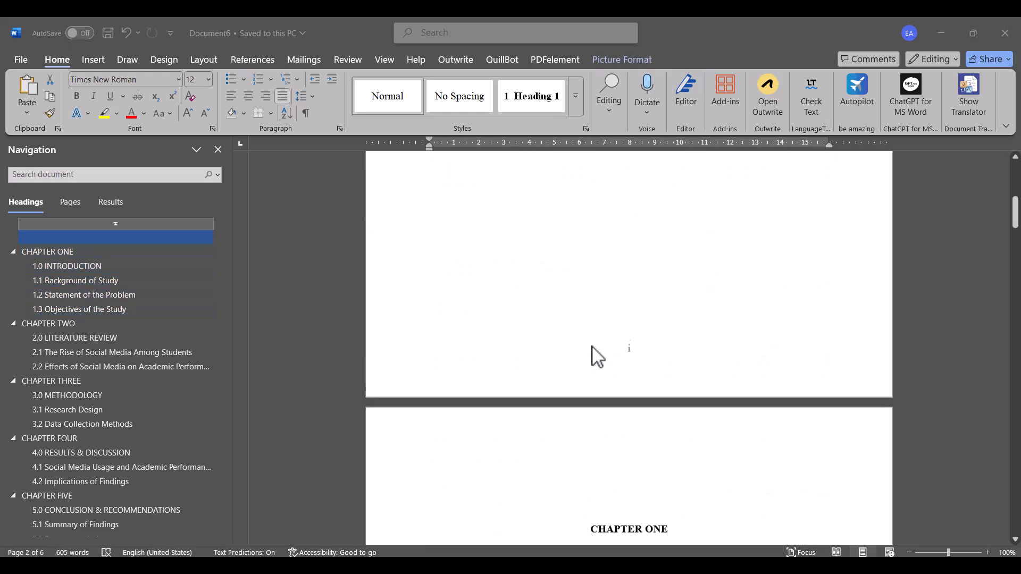
scroll(592, 347, "up", 6)
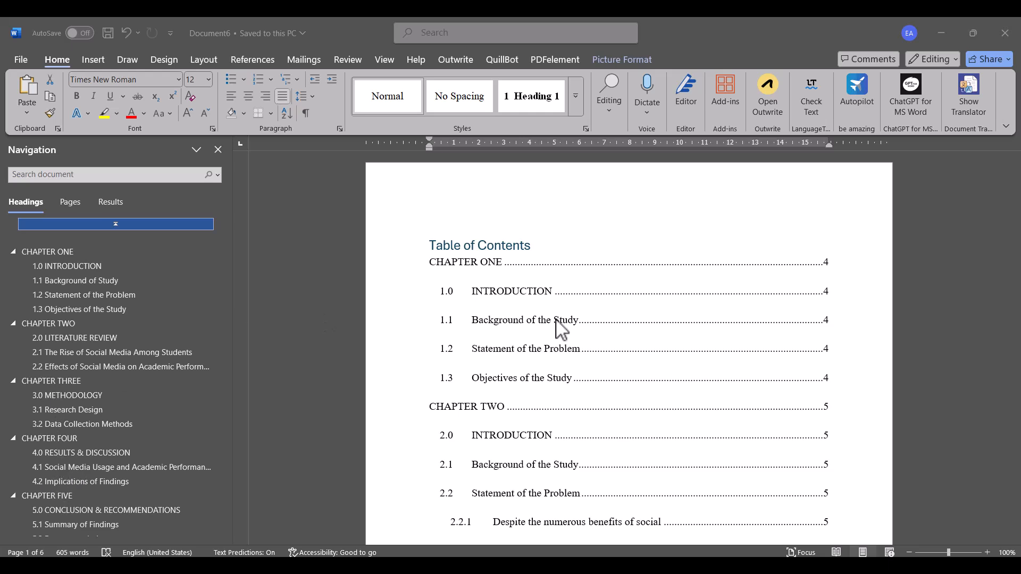
Update the entire table of contents to include the new chapter headings and page numbers, and check its entries.
scroll(562, 330, "down", 3)
scroll(562, 330, "up", 2)
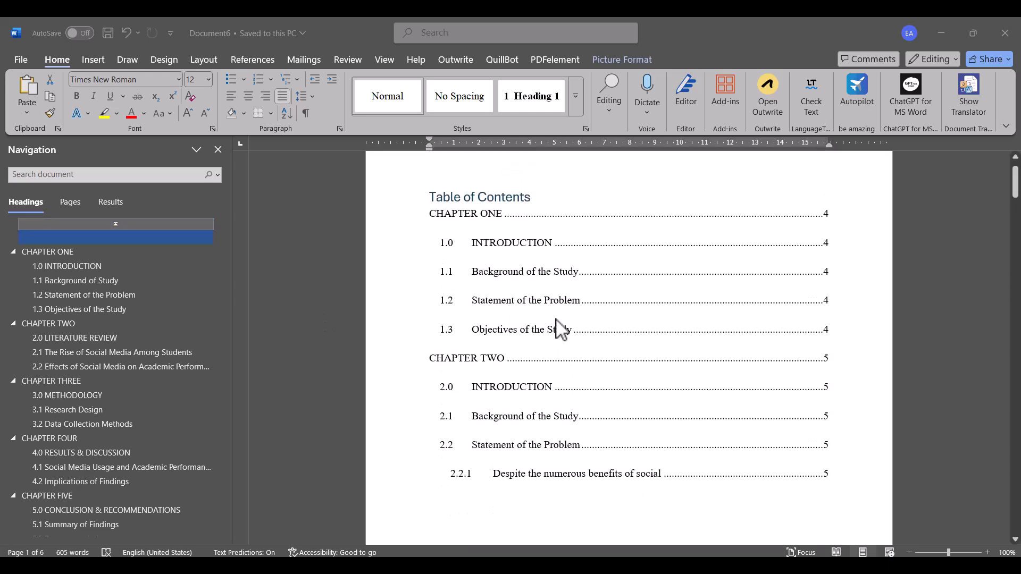
left_click(478, 213)
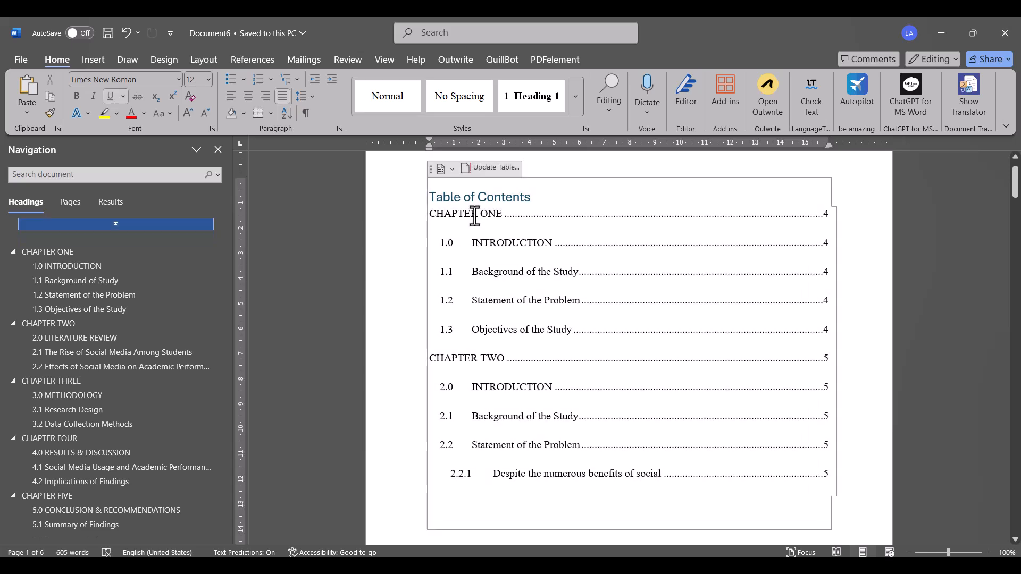
left_click(486, 170)
scroll(518, 310, "down", 6)
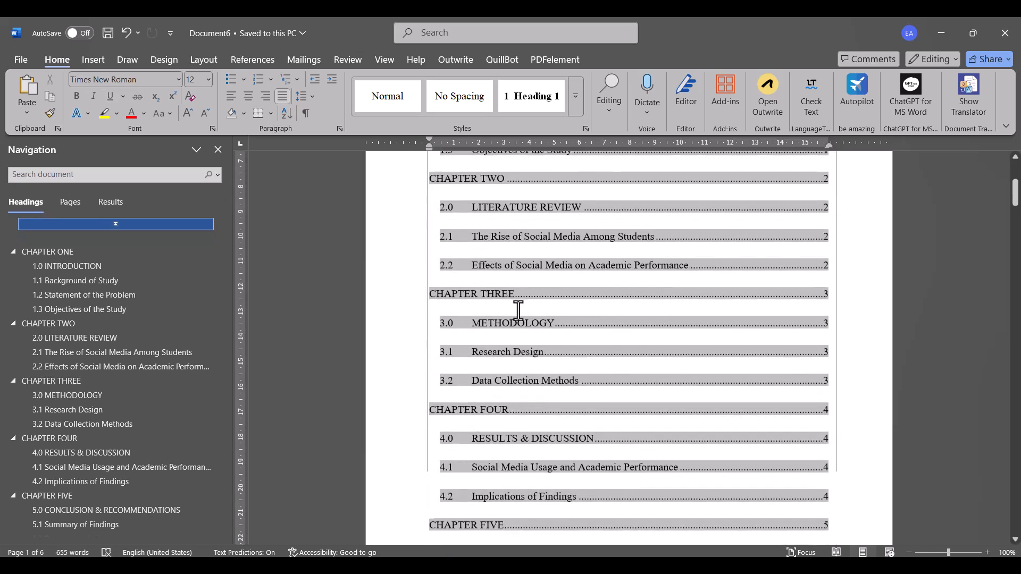
scroll(518, 310, "down", 5)
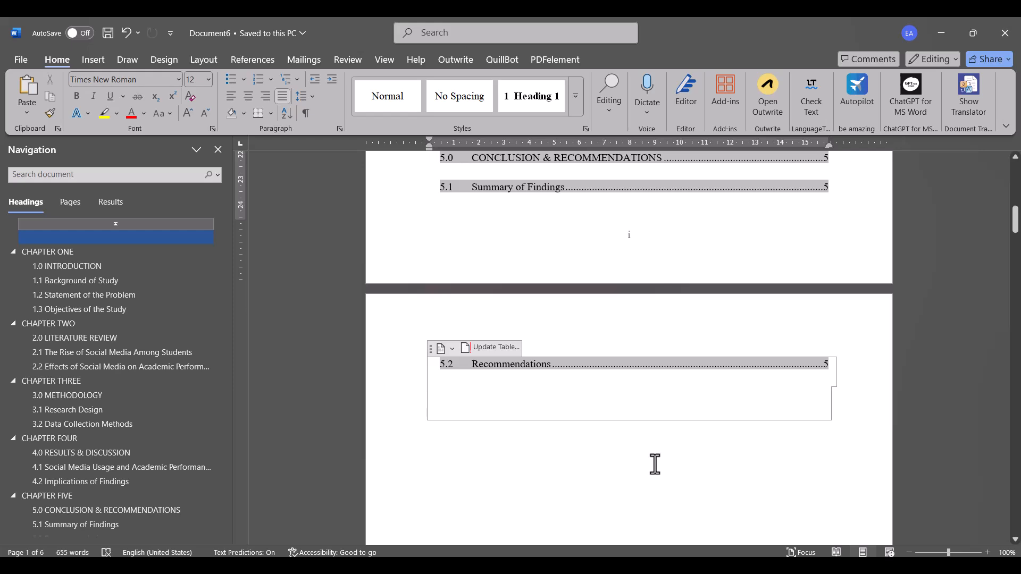
Start the caption "Figure 1 First Image" for the picture in section 2.1, with label Figure and position Below selected item.
scroll(655, 464, "down", 4)
scroll(637, 450, "down", 14)
scroll(636, 446, "down", 15)
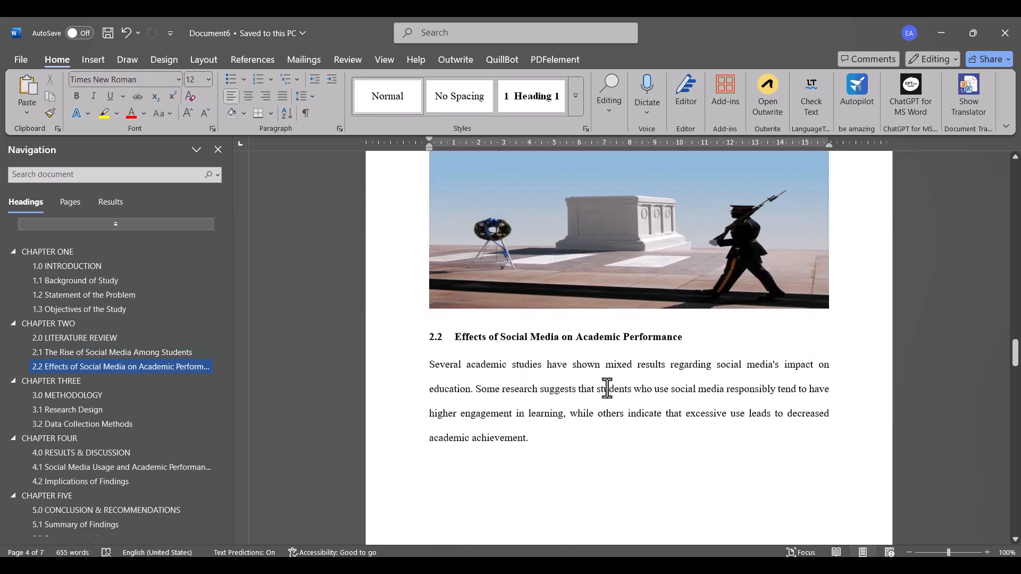
scroll(608, 389, "up", 2)
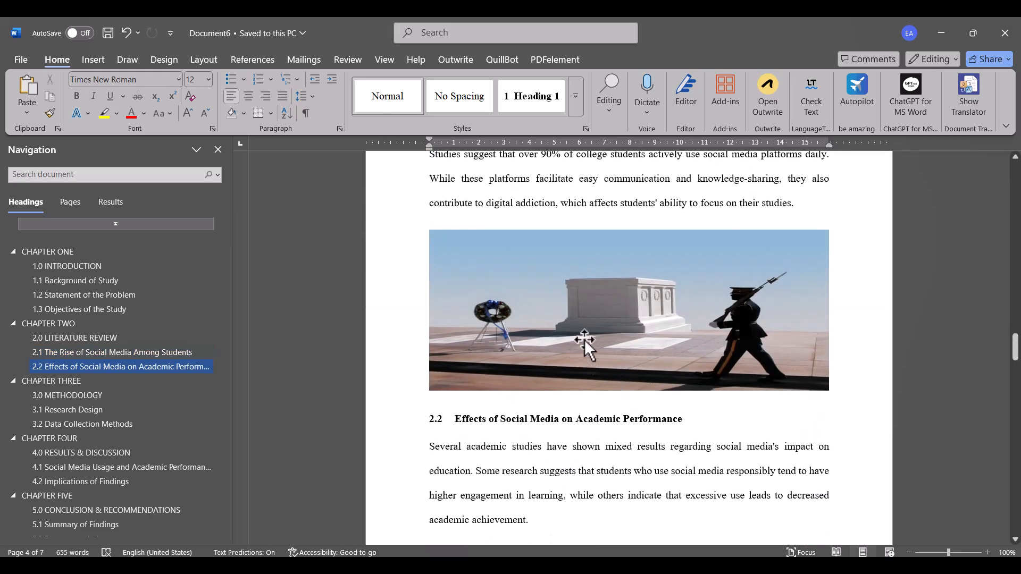
left_click(584, 340)
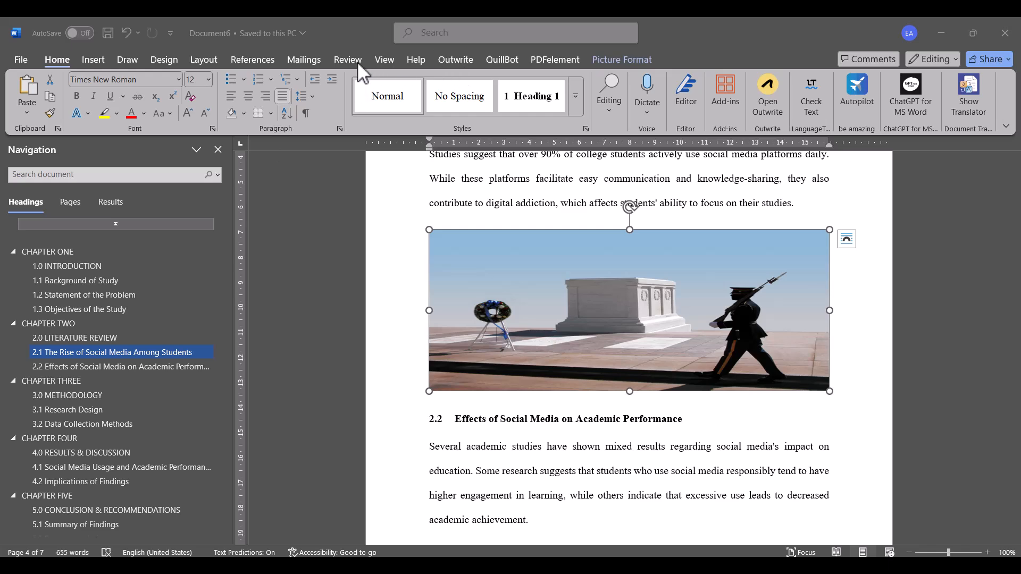
left_click(274, 59)
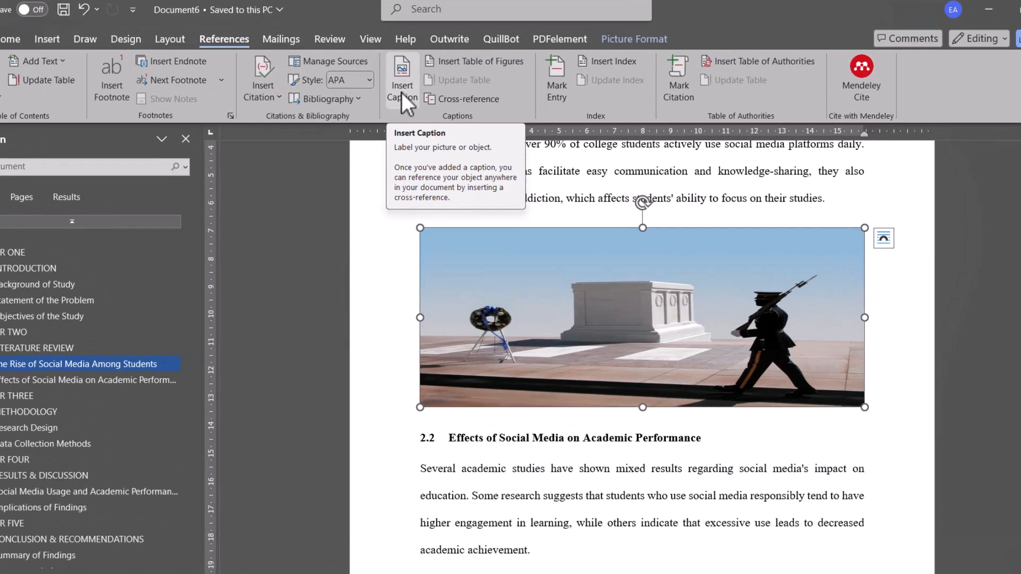
left_click(413, 106)
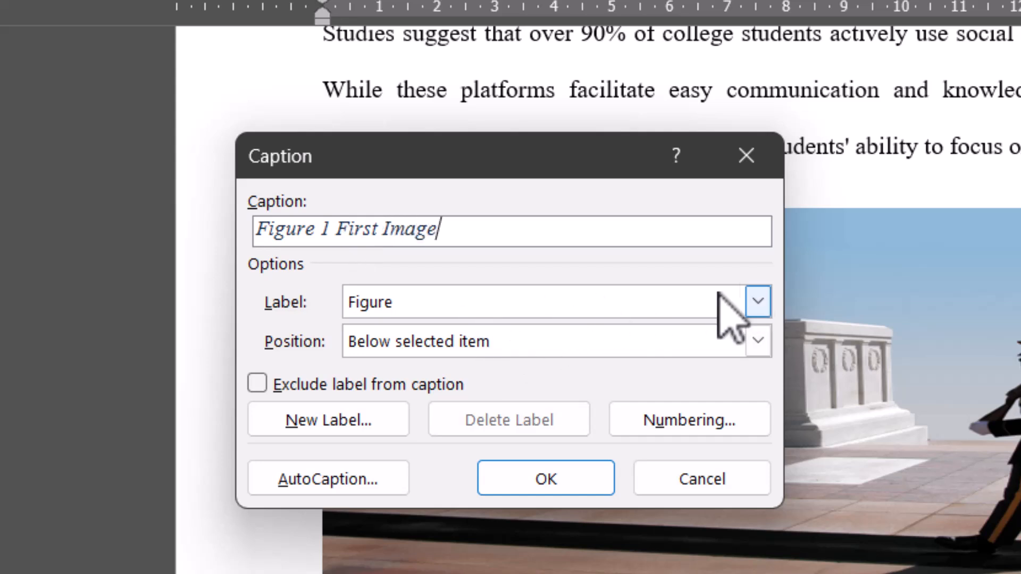
left_click(758, 301)
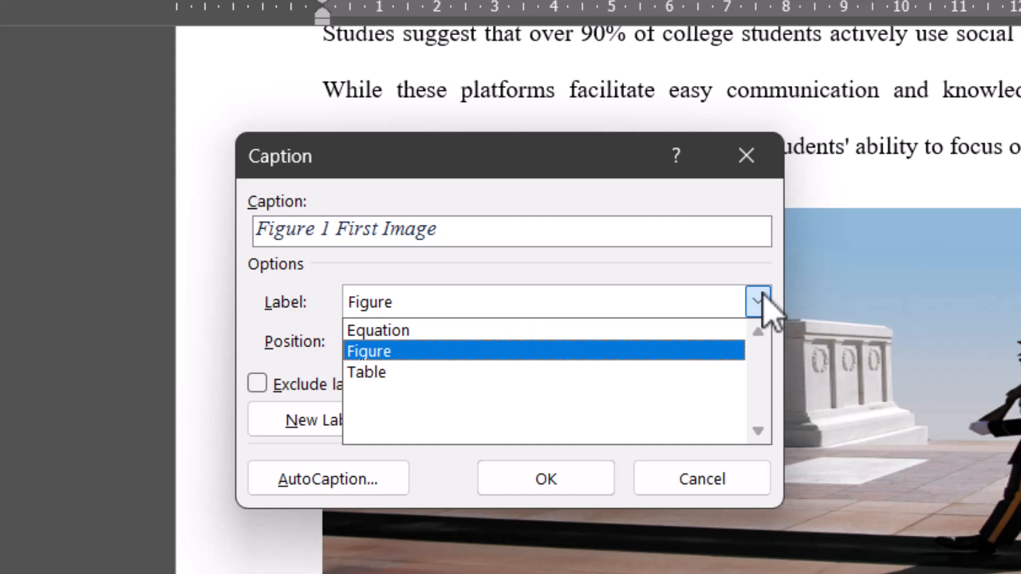
left_click(757, 302)
left_click(758, 342)
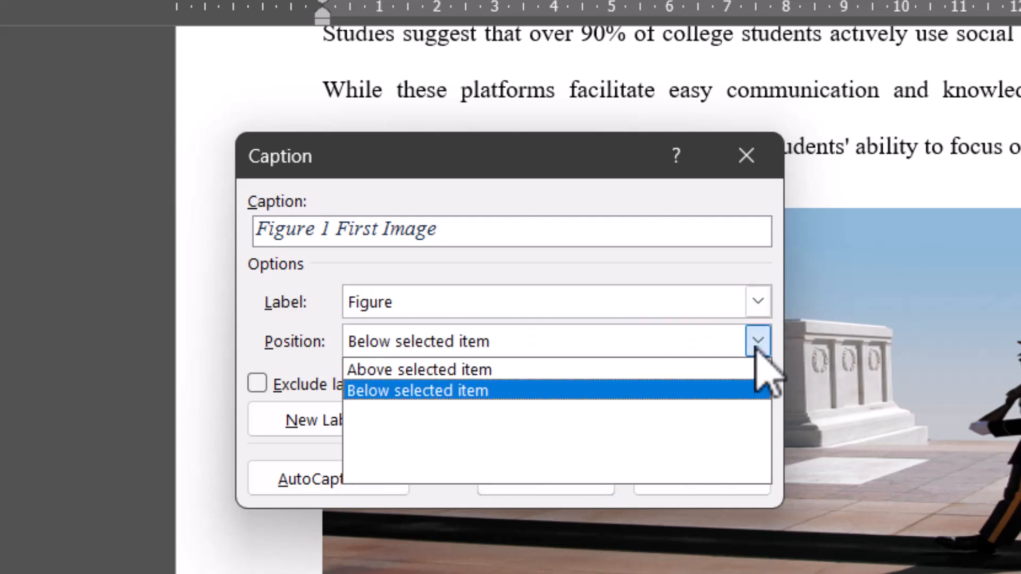
left_click(757, 342)
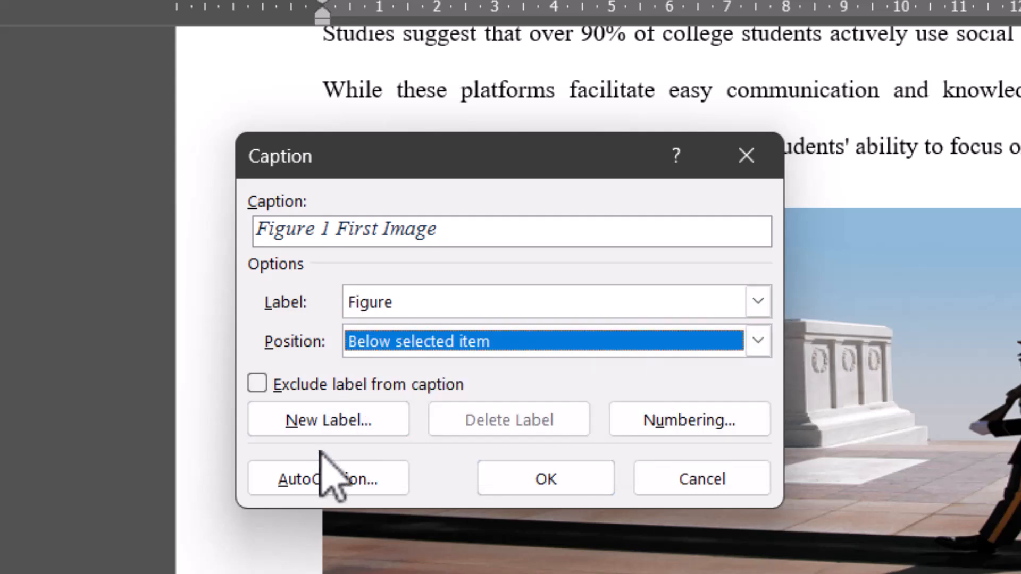
Keep the caption numbering format at 1, 2, 3 without the chapter number, and insert the caption.
left_click(634, 429)
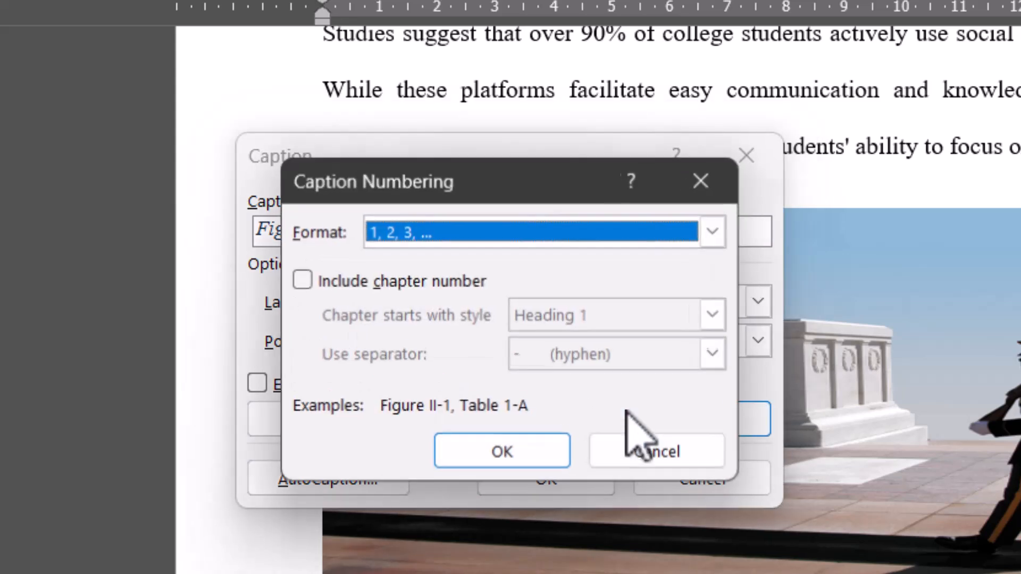
left_click(713, 233)
left_click(713, 234)
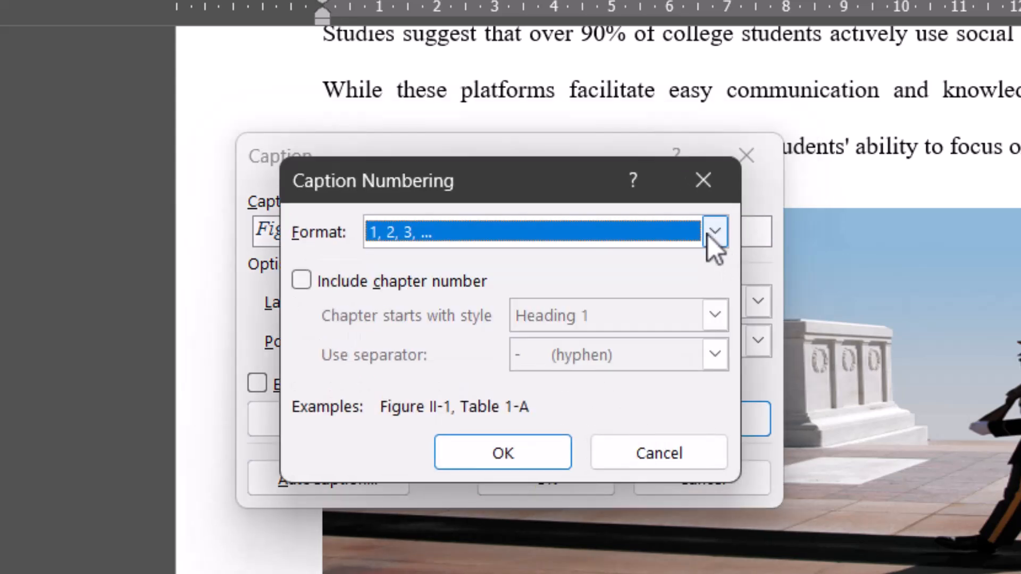
left_click(337, 277)
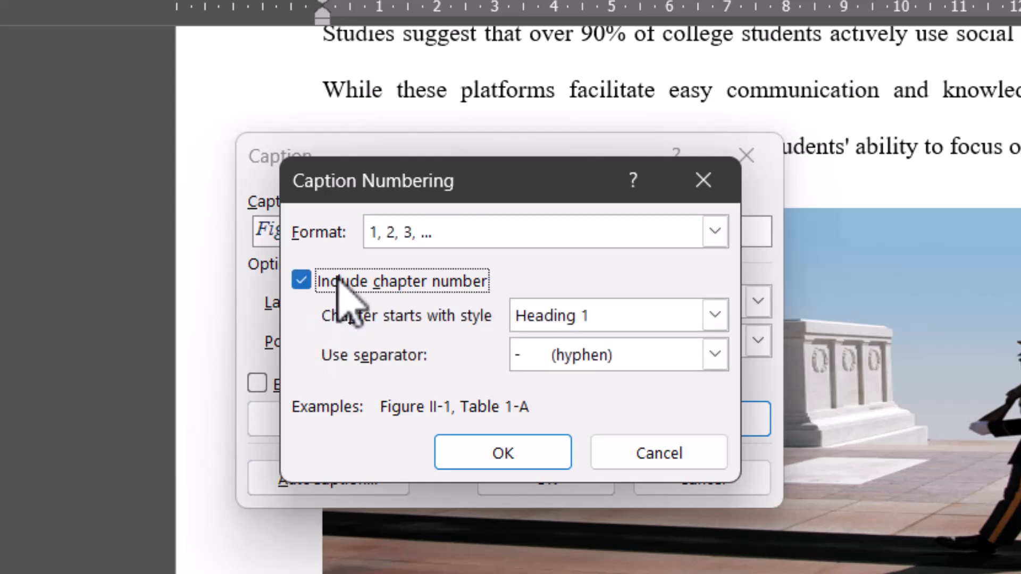
left_click(337, 277)
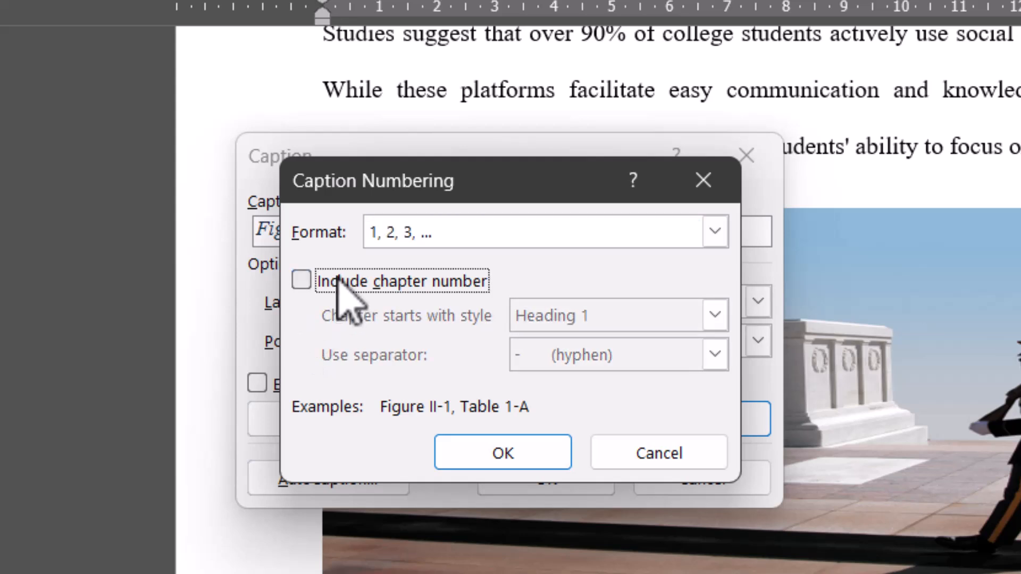
left_click(478, 449)
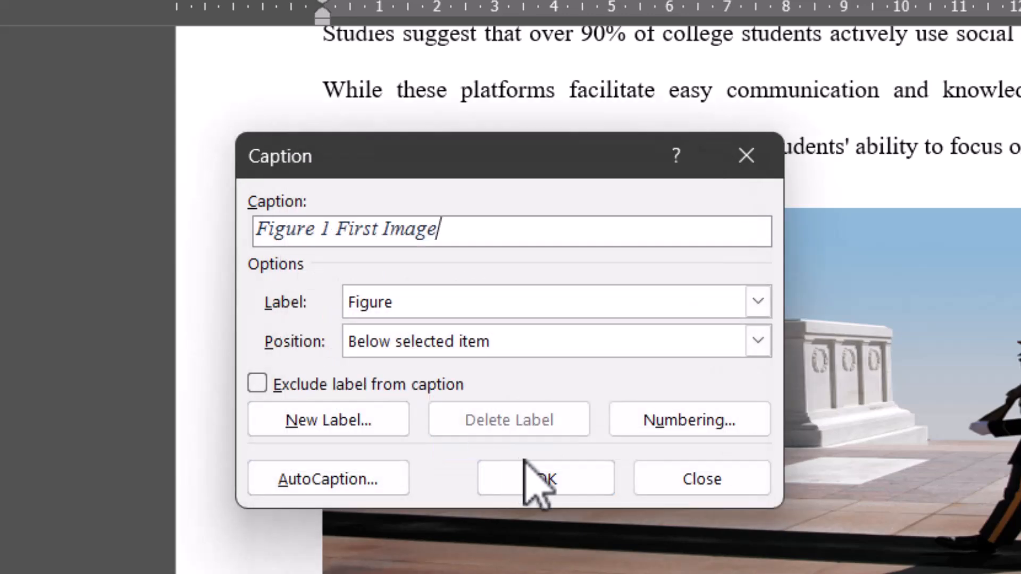
left_click(526, 468)
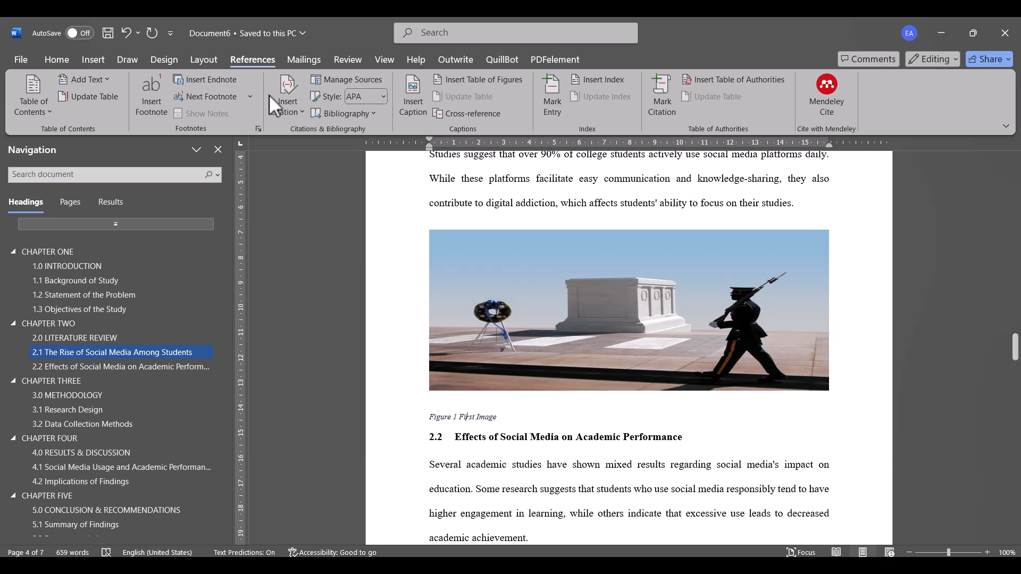
Centre the Figure 1 caption and add a blank line between it and heading 2.2.
left_click(70, 58)
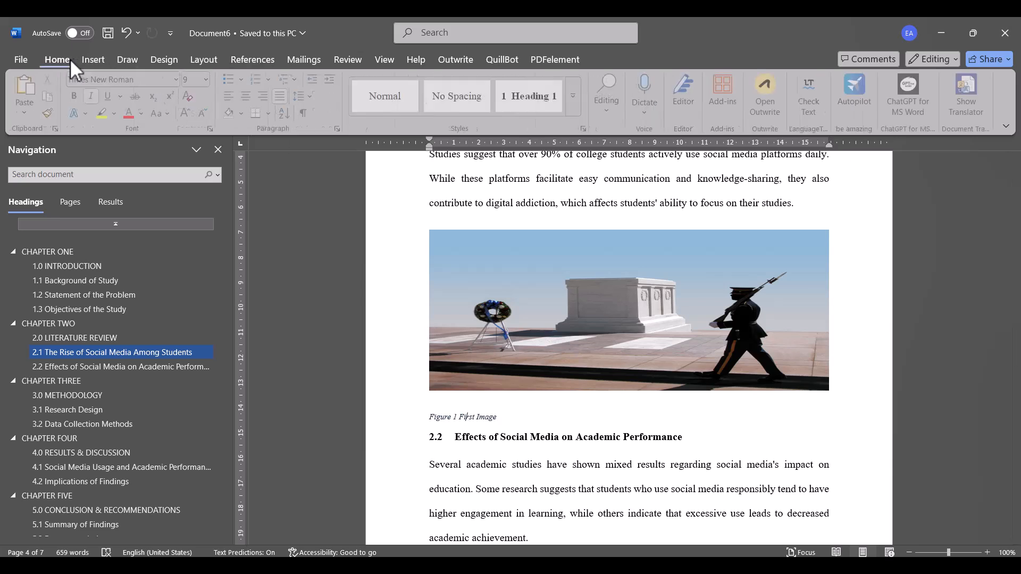
key("ctrl+e")
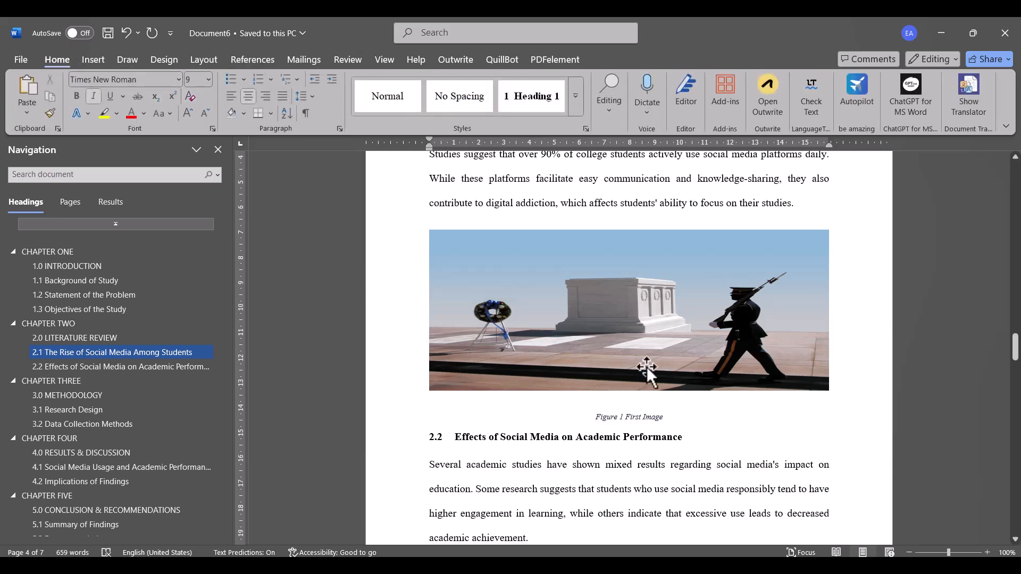
left_click(674, 409)
left_click(671, 422)
key("Return")
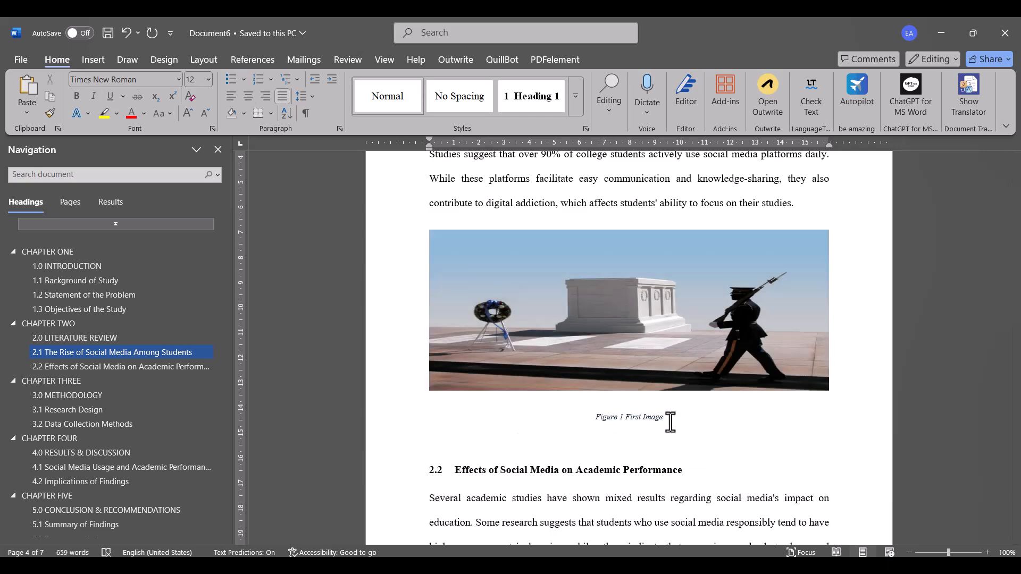
Insert the caption "Figure 2 Cow" below the cow picture in section 3.1.
scroll(671, 422, "down", 12)
scroll(804, 331, "down", 3)
scroll(804, 330, "up", 1)
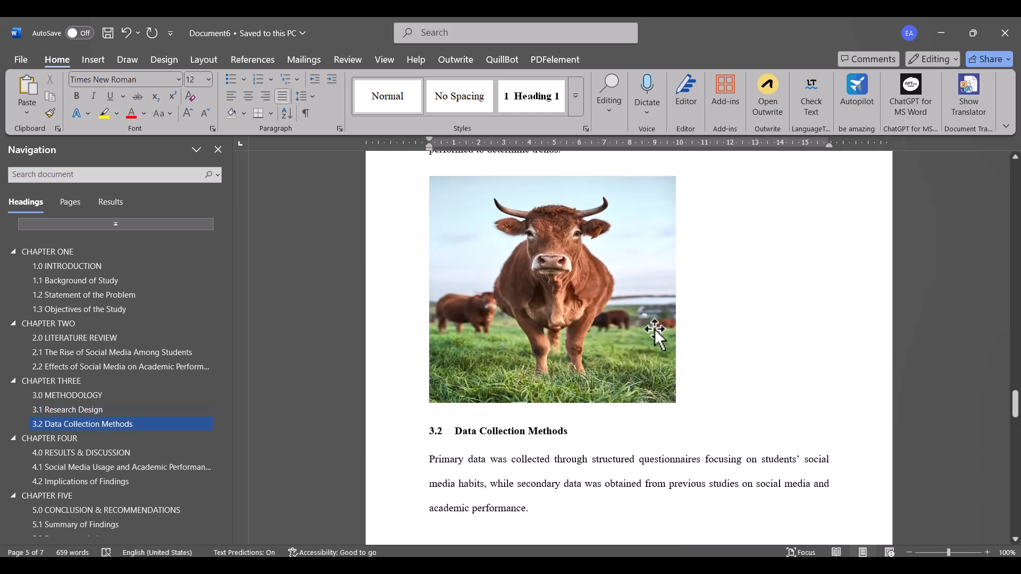
left_click(654, 329)
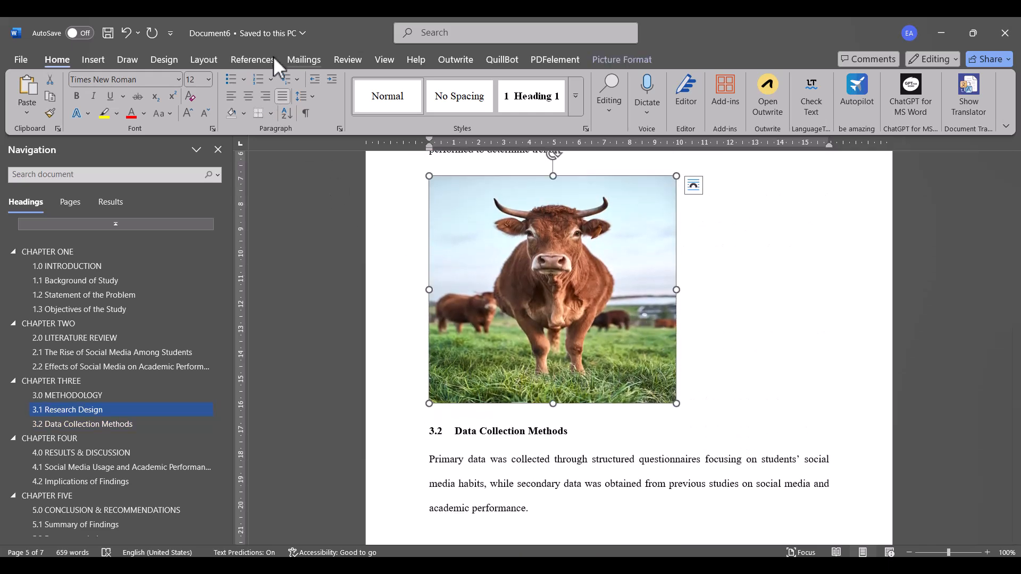
left_click(253, 59)
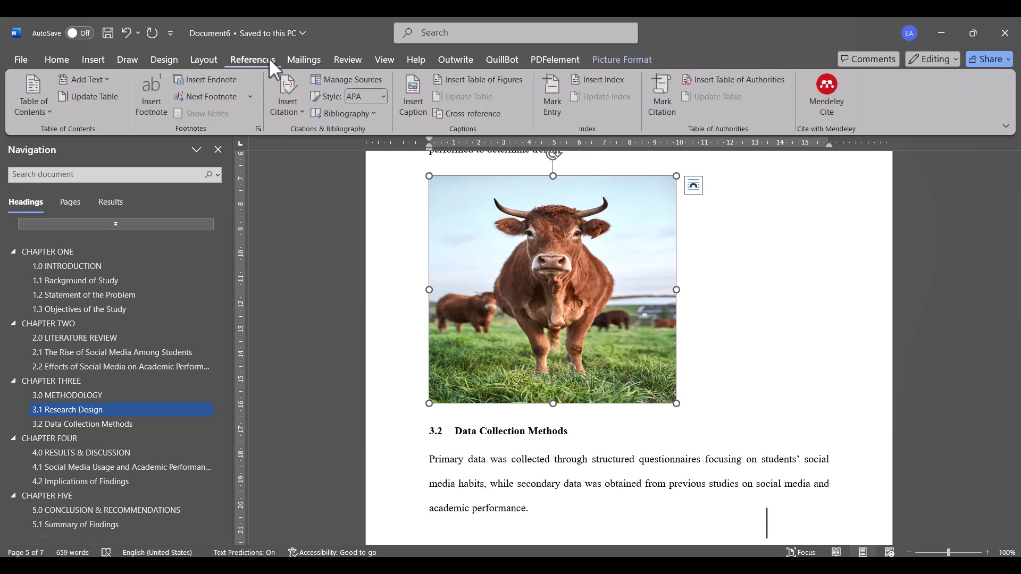
left_click(410, 89)
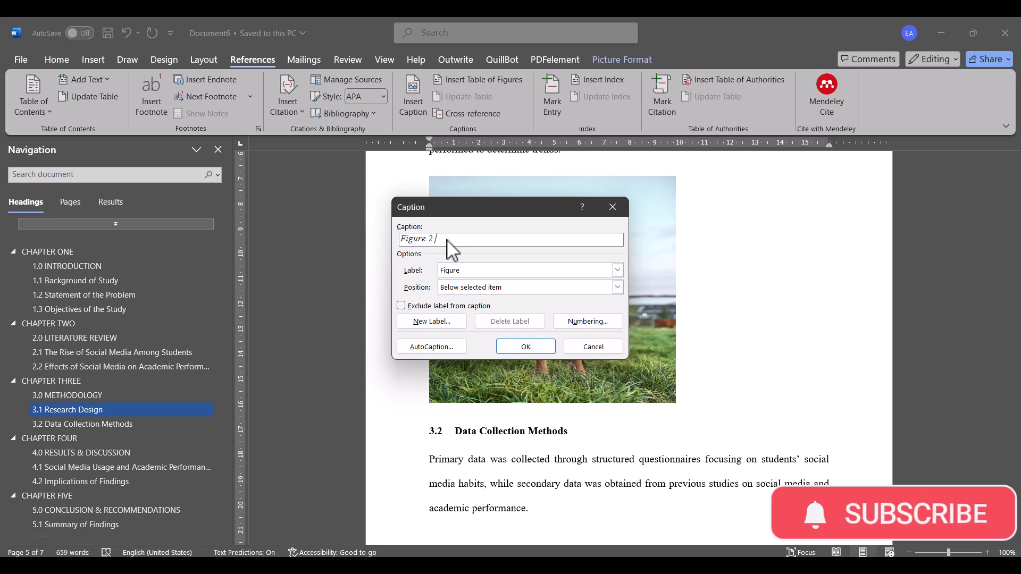
type("Cow")
left_click(511, 346)
Add a blank line after the Figure 2 caption and centre the caption.
left_click(519, 425)
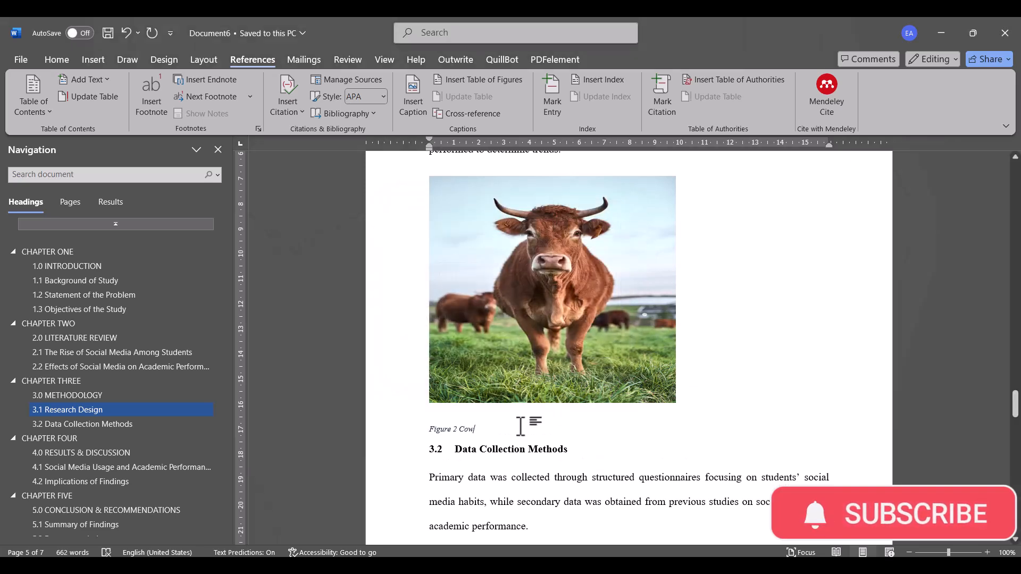
key("Return")
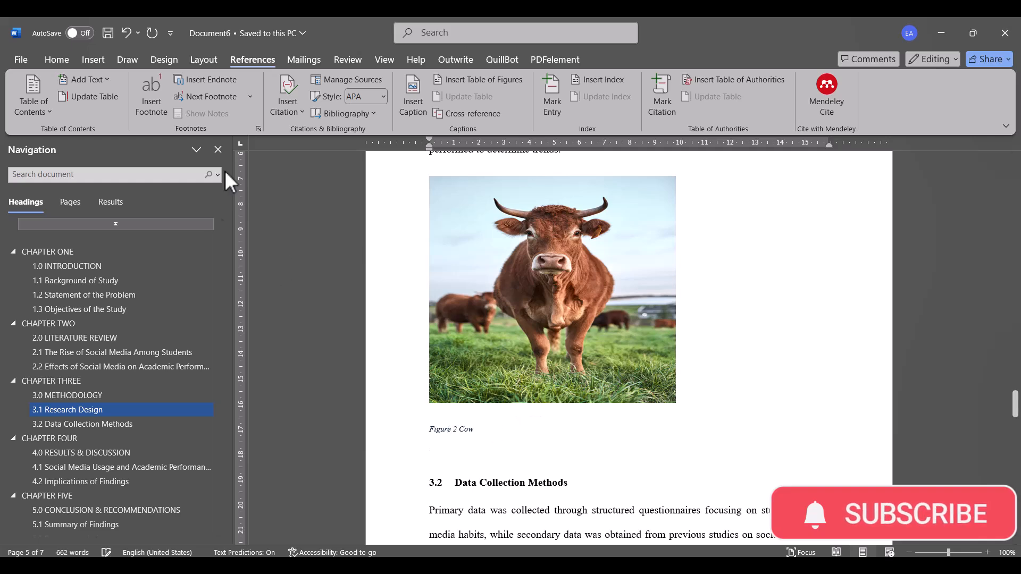
left_click(59, 60)
left_click(249, 96)
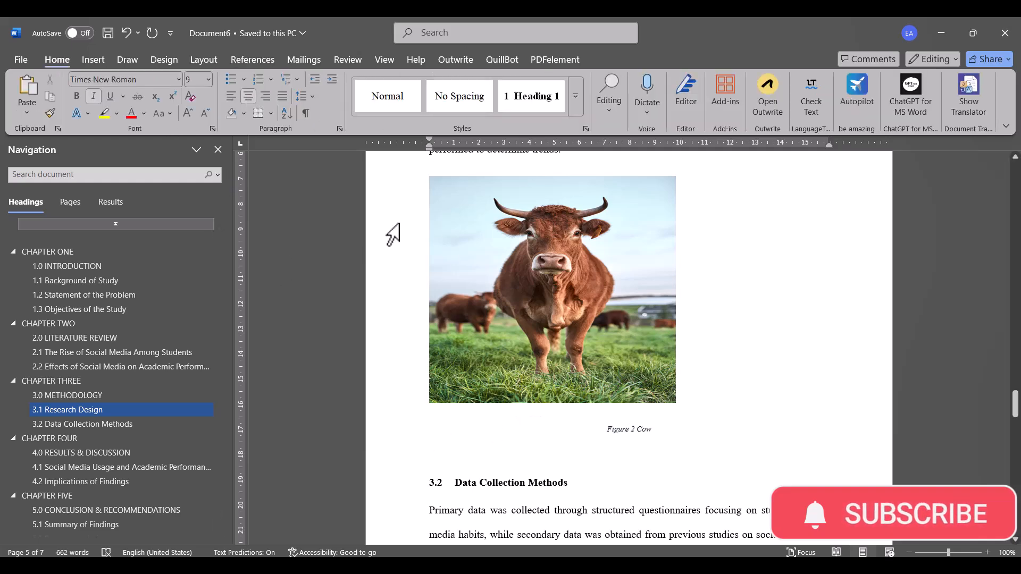
Insert a table of figures for the Figure label below the table of contents, with right-aligned page numbers and a dotted tab leader.
scroll(456, 261, "up", 20)
scroll(456, 261, "up", 20)
scroll(456, 261, "up", 10)
scroll(456, 261, "down", 3)
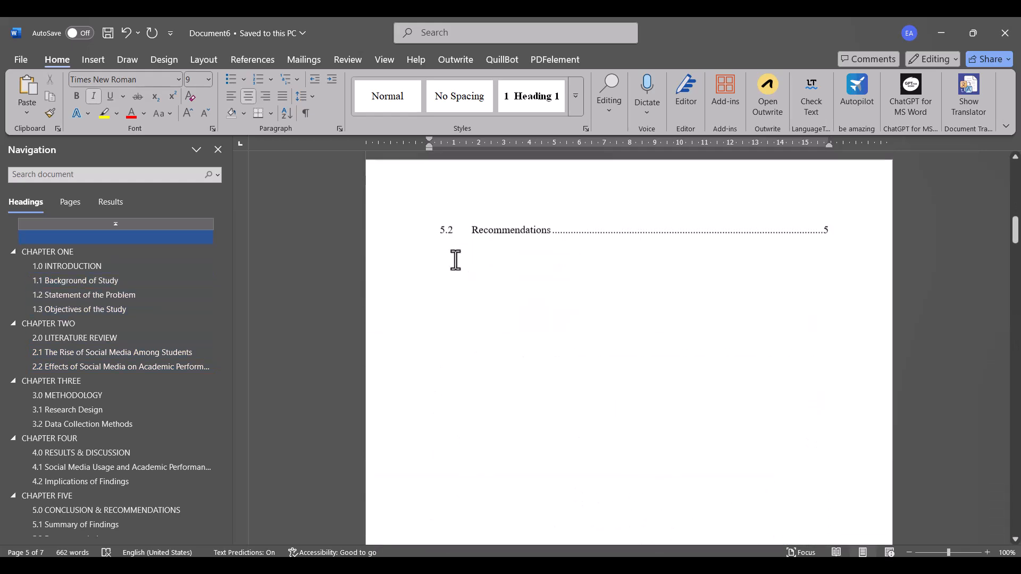
scroll(456, 261, "down", 2)
left_click(501, 298)
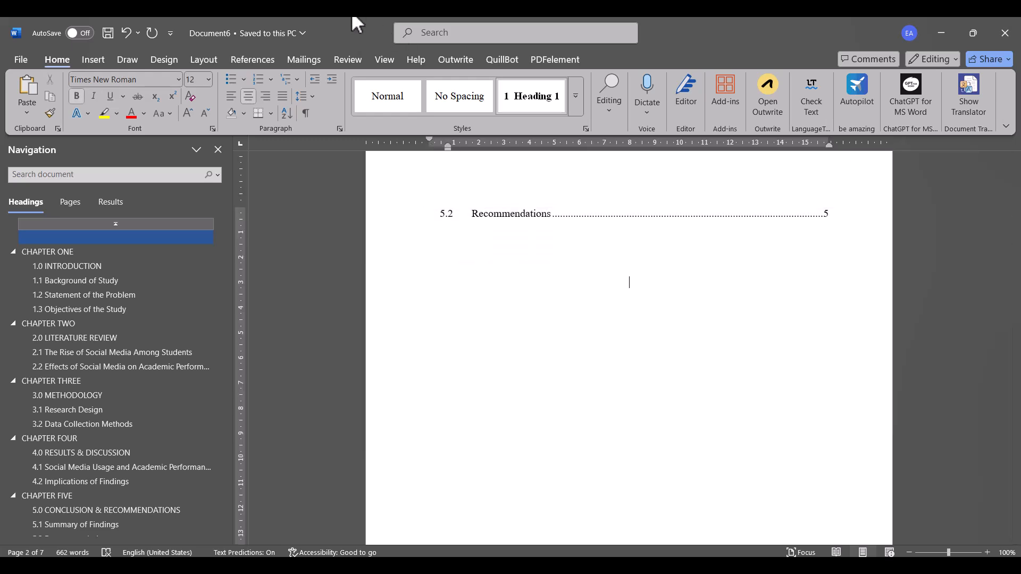
left_click(251, 59)
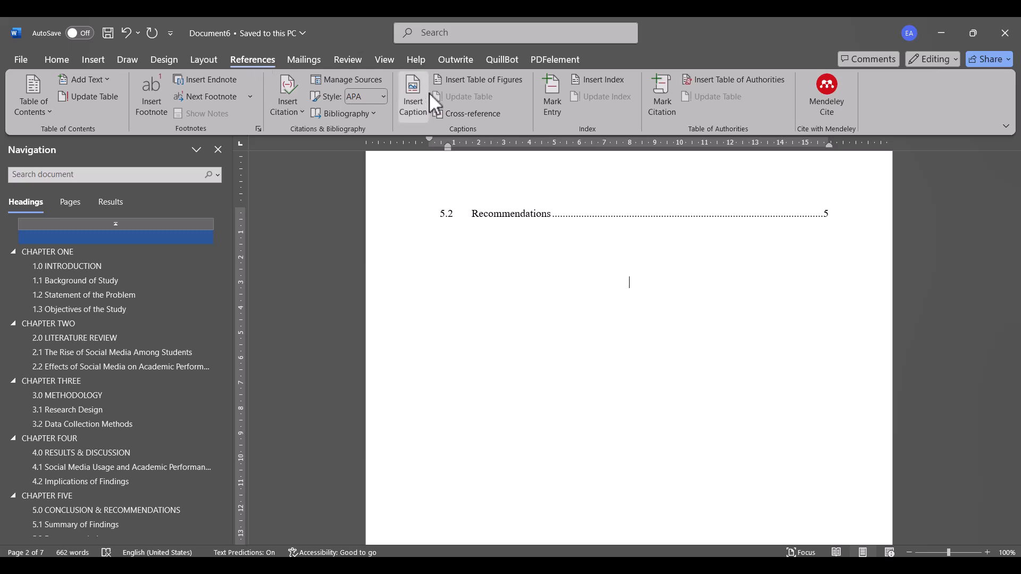
left_click(467, 80)
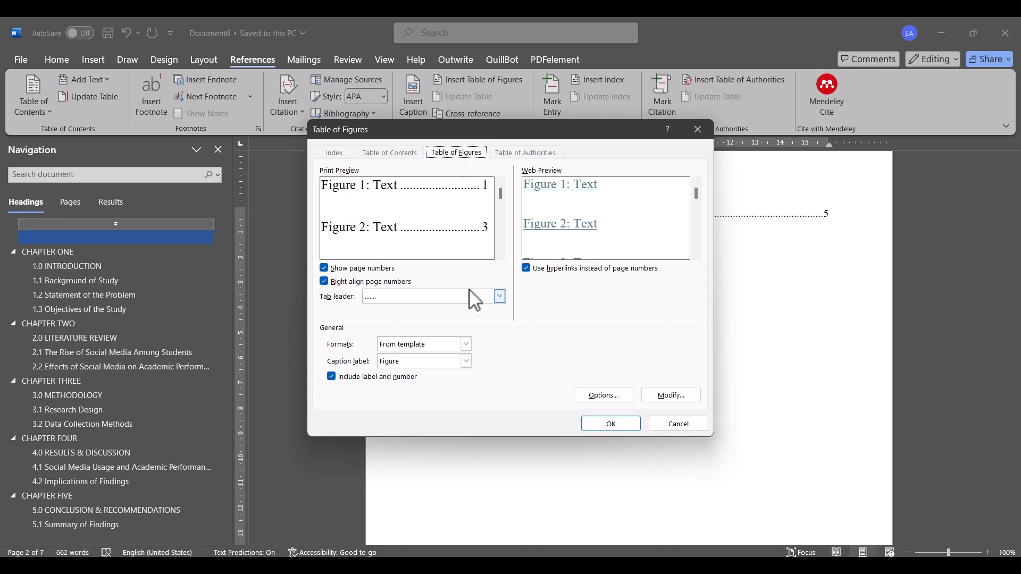
left_click(592, 426)
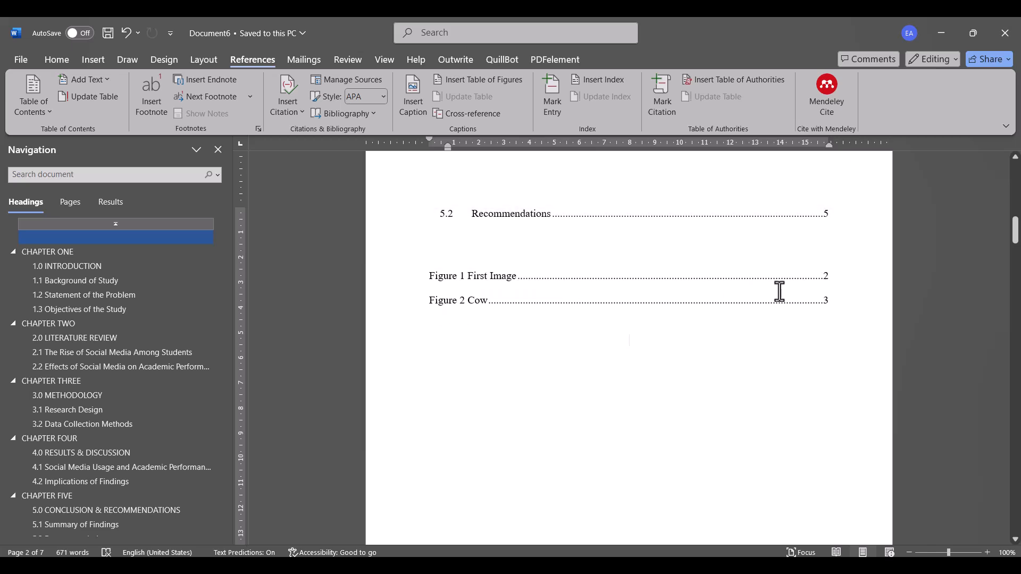
Follow the Figure 1 entry in the table of figures and check the captions of both pictures.
left_click(486, 277, "ctrl")
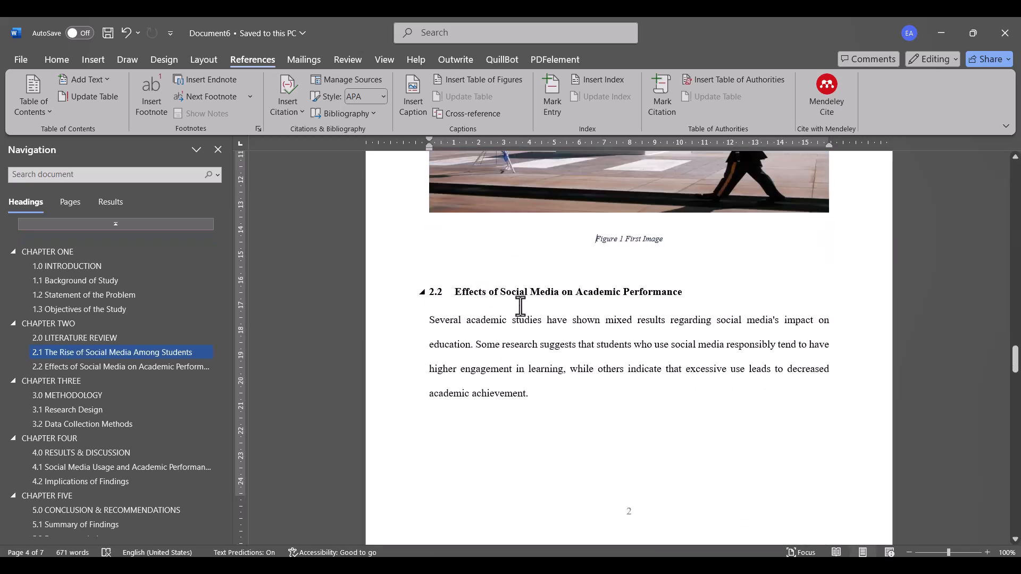
scroll(522, 304, "up", 3)
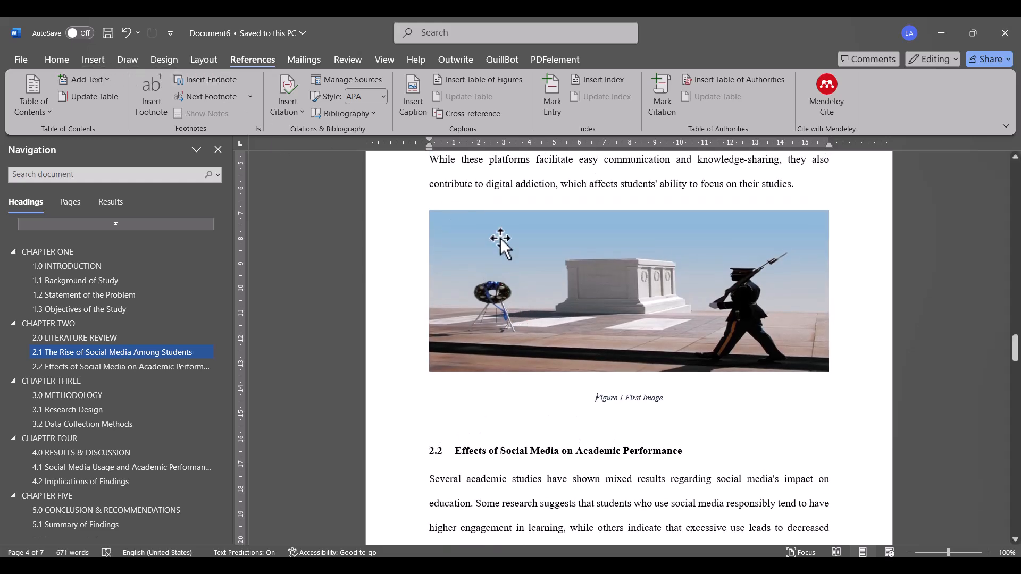
scroll(500, 238, "down", 10)
scroll(500, 239, "down", 15)
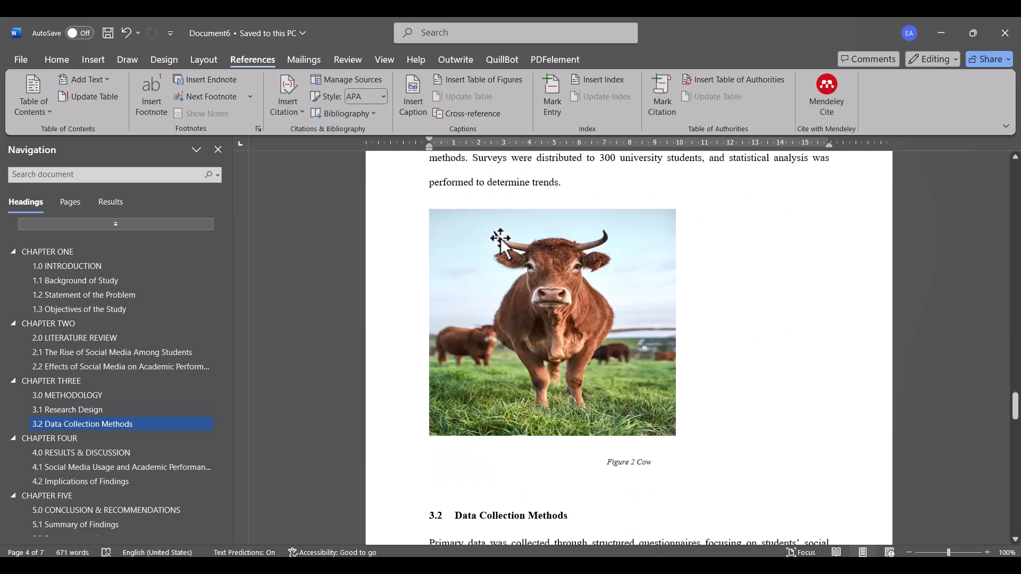
Insert the caption "Table 1 one" above the table in section 4.1, using the Table label.
scroll(500, 238, "down", 1)
scroll(500, 237, "up", 2)
left_click(455, 323)
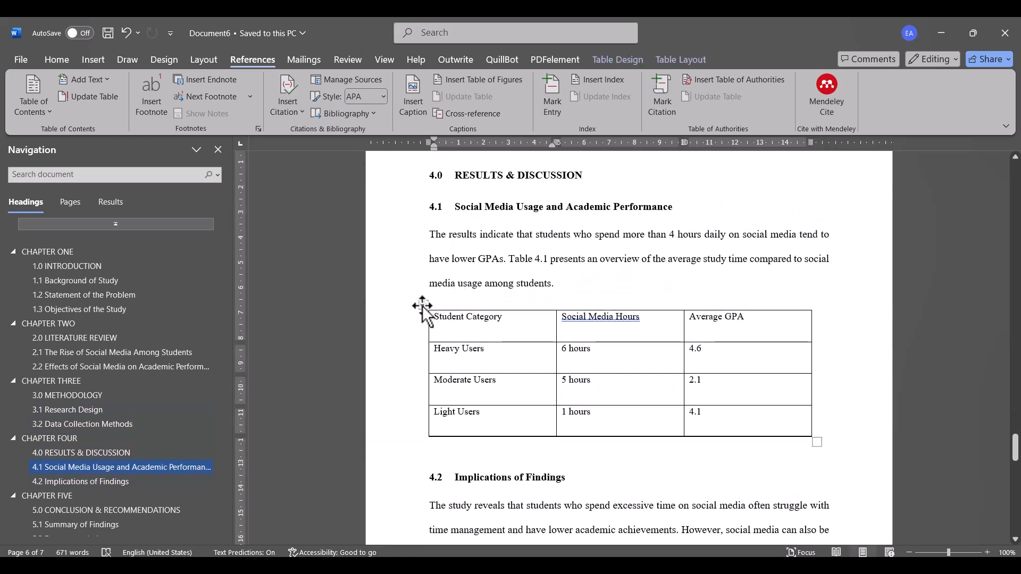
left_click(423, 304)
left_click(417, 96)
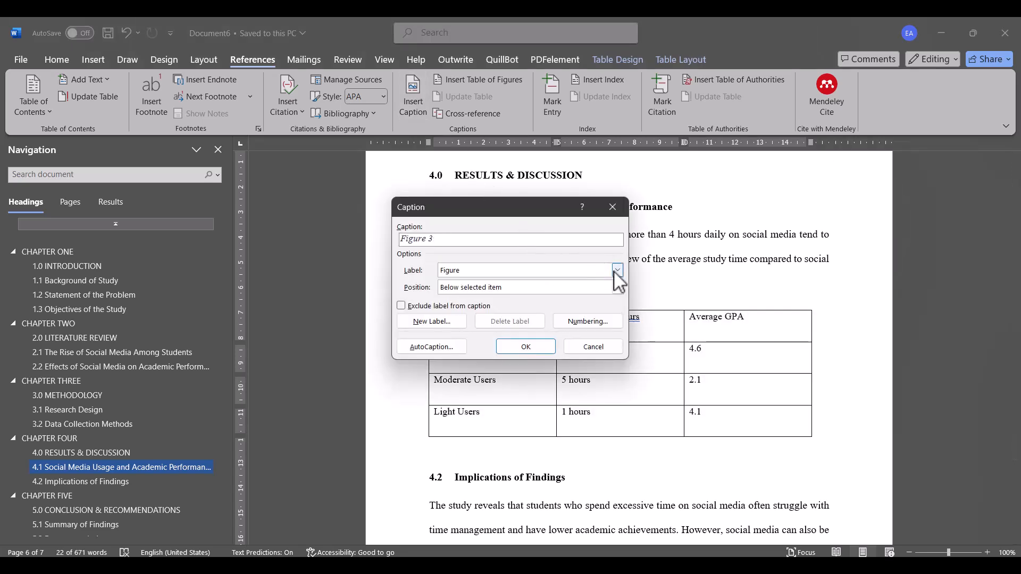
left_click(617, 271)
left_click(560, 301)
left_click(442, 244)
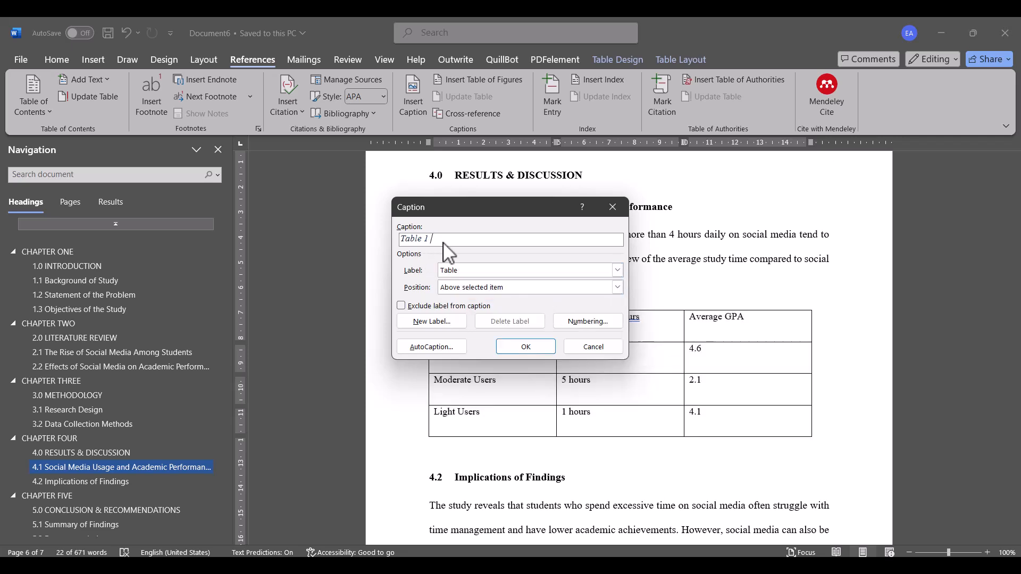
type("one")
left_click(511, 345)
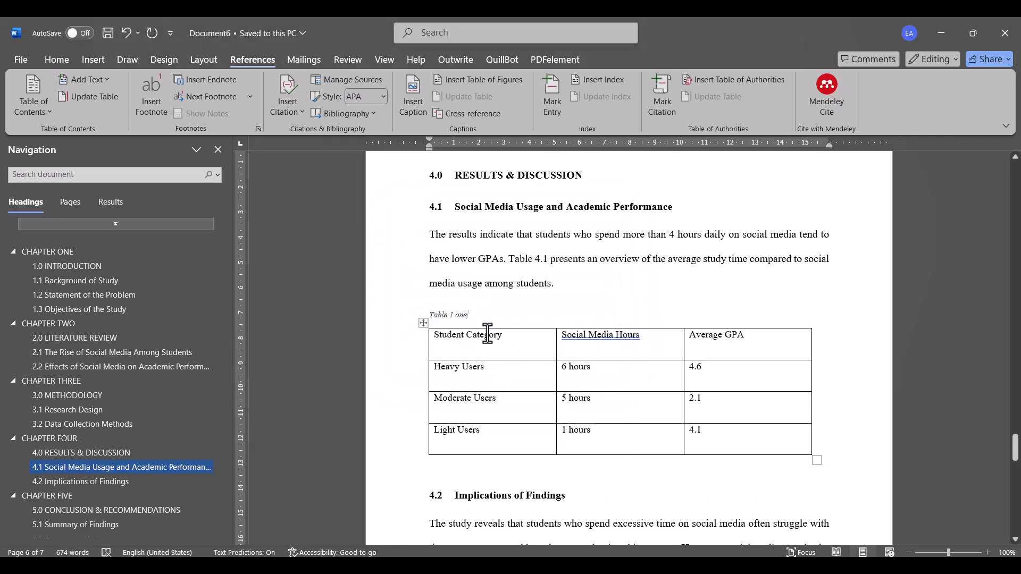
Insert the caption "Table 2 two" above the table in section 4.2, using the Table label.
scroll(492, 367, "down", 6)
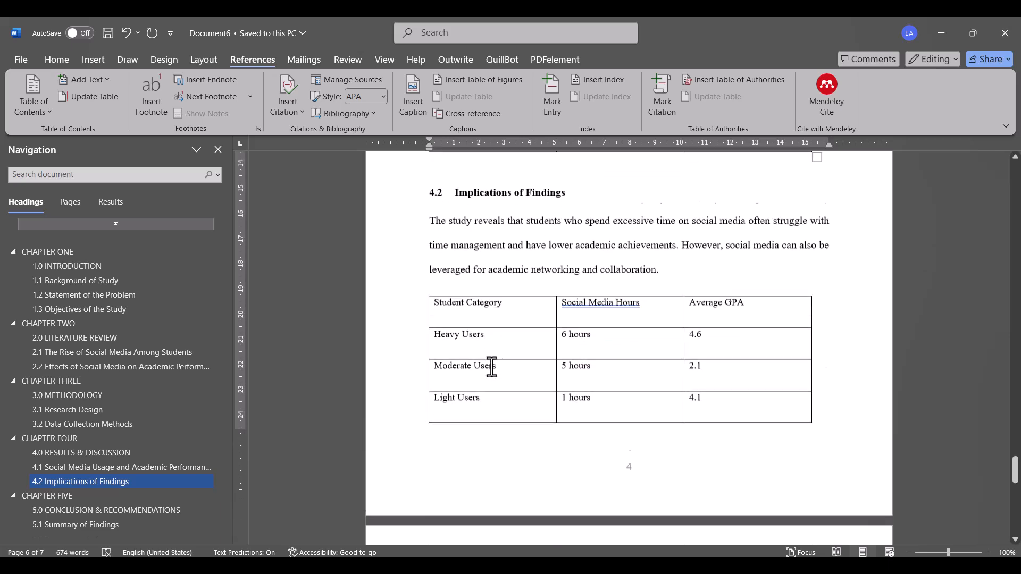
scroll(492, 367, "up", 1)
left_click(491, 366)
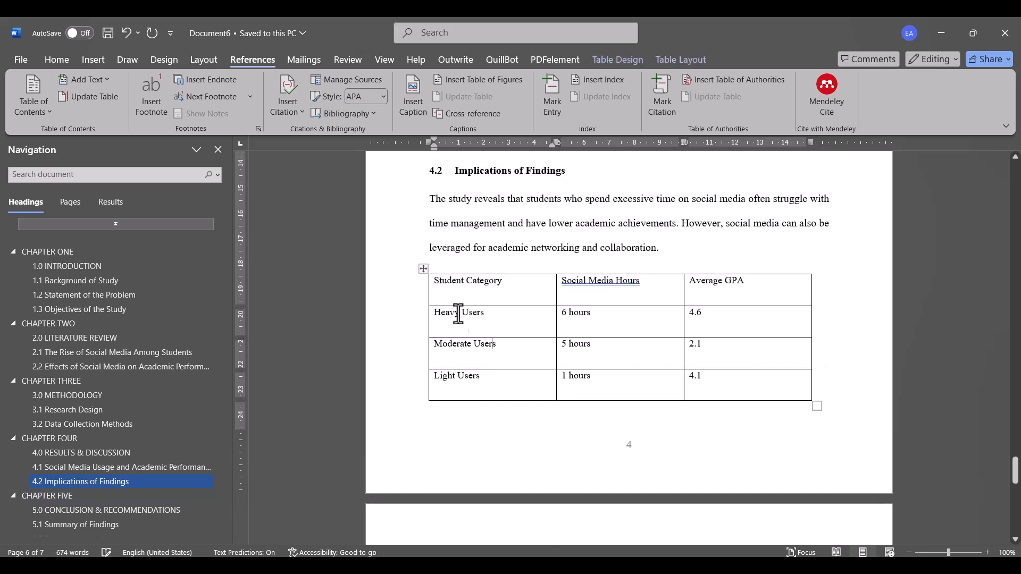
left_click(424, 270)
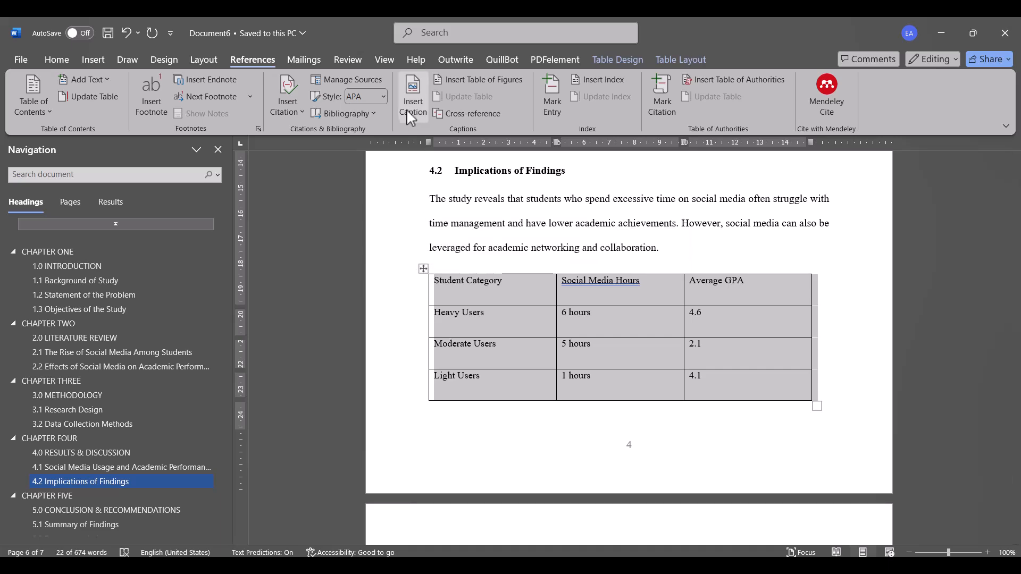
left_click(406, 110)
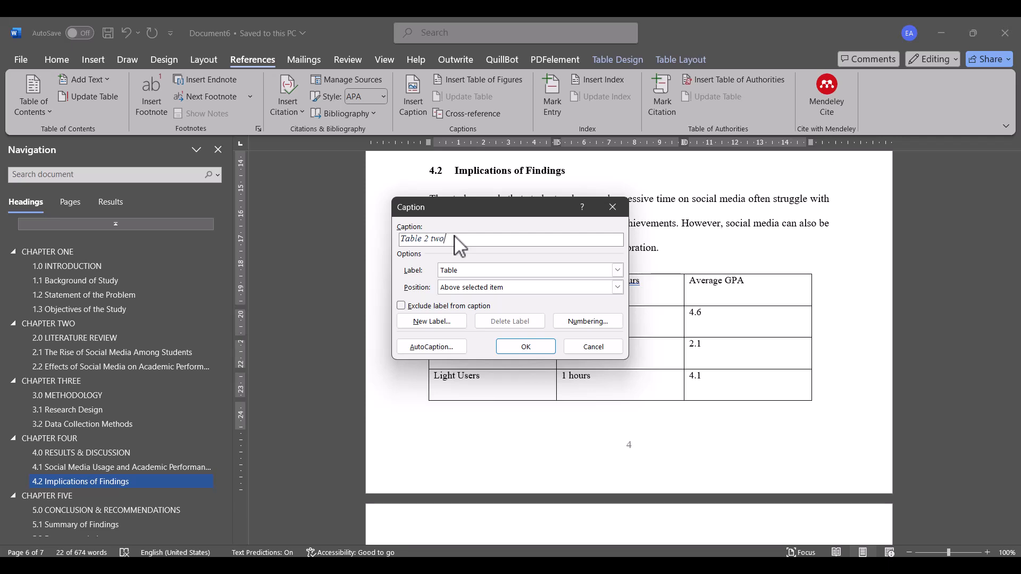
left_click(615, 272)
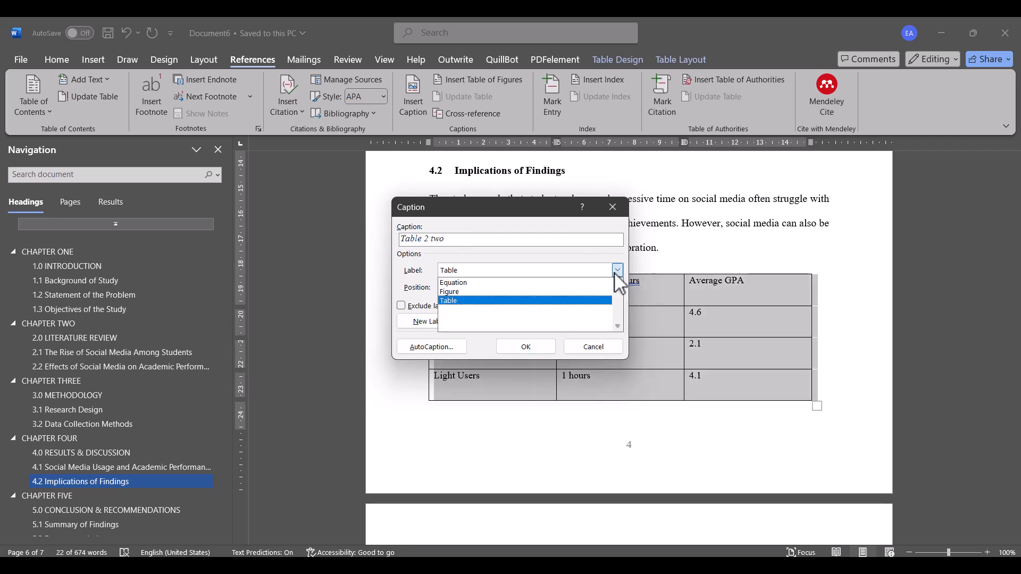
left_click(566, 257)
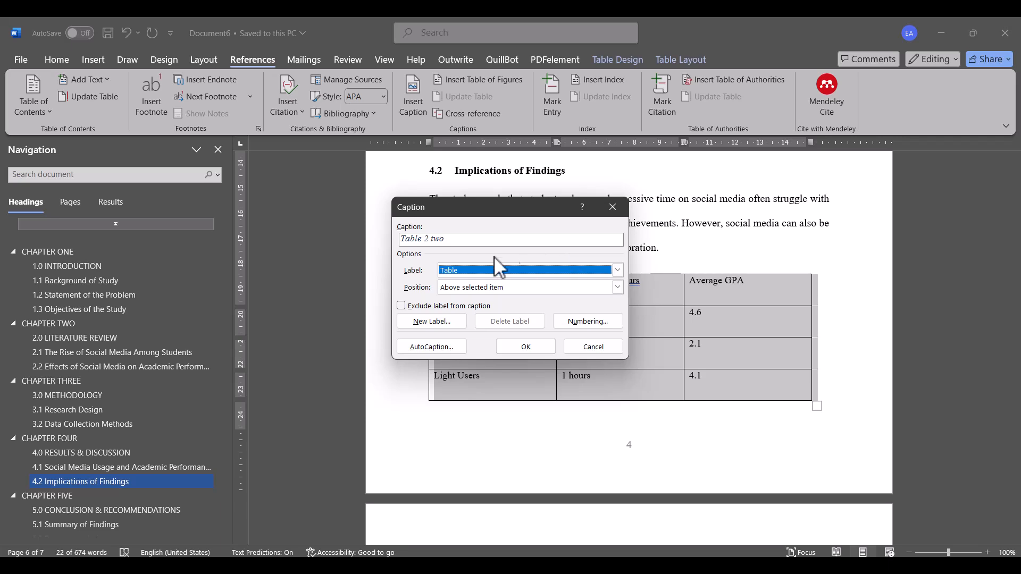
left_click(523, 347)
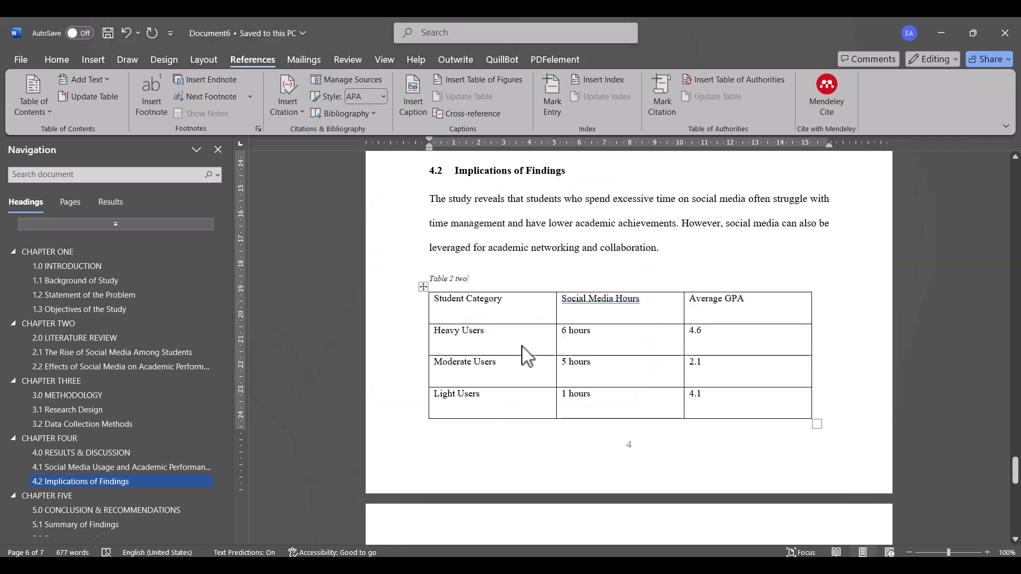
Insert a table of figures for the Table caption label below the figure list, with right-aligned page numbers and a dotted tab leader.
scroll(522, 352, "up", 15)
scroll(523, 353, "up", 15)
scroll(521, 345, "up", 20)
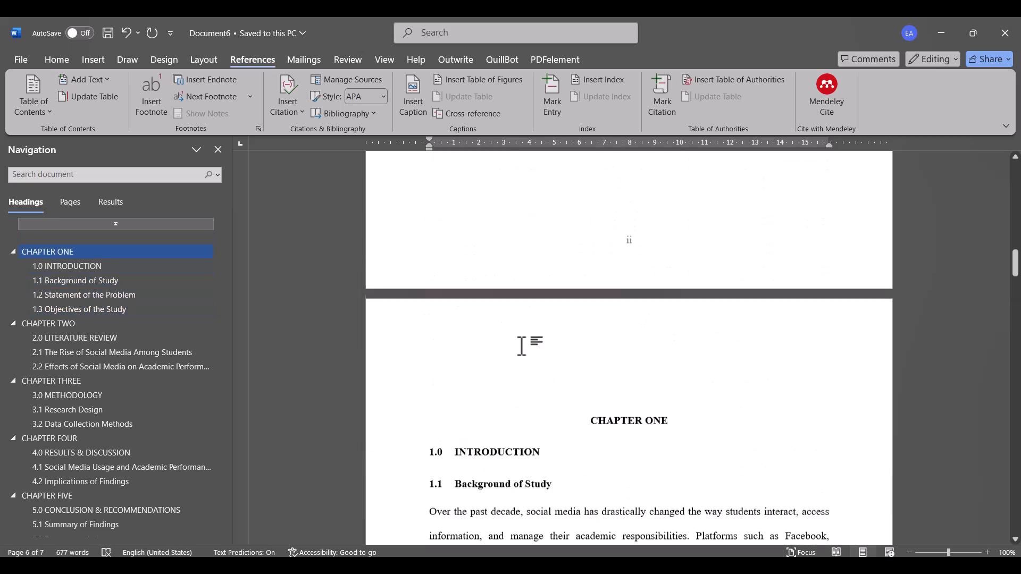
left_click(493, 81)
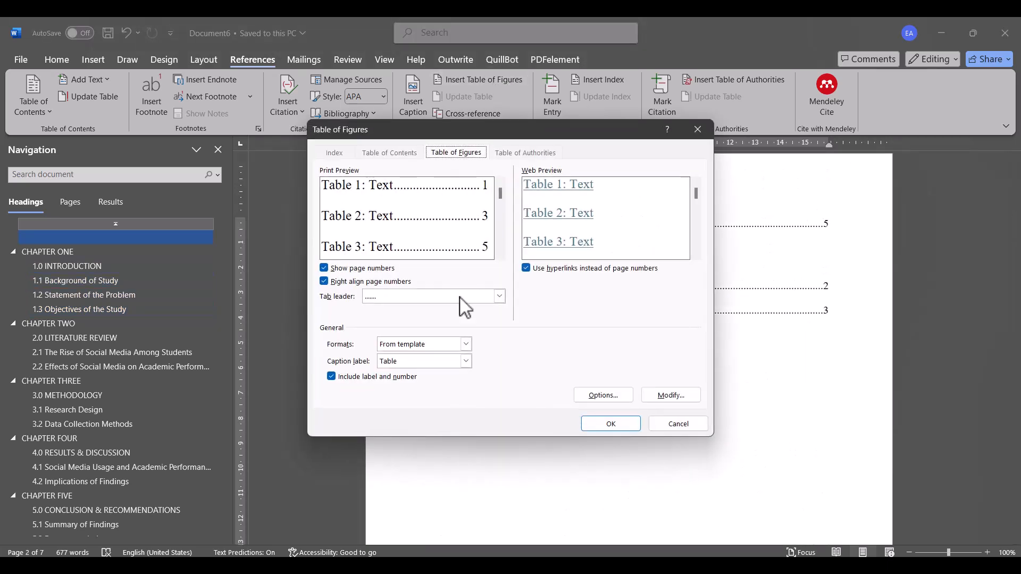
left_click(466, 362)
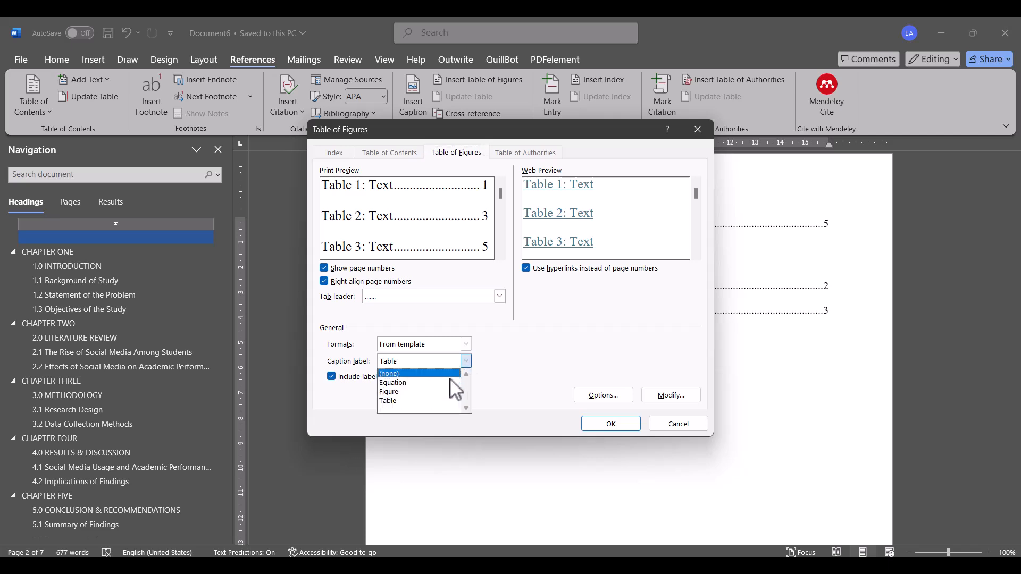
left_click(439, 392)
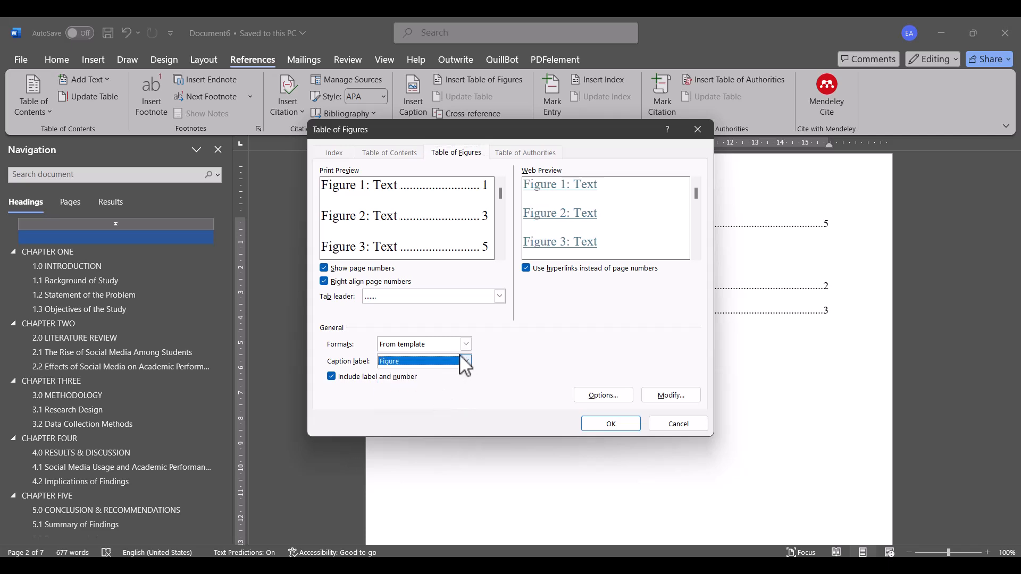
left_click(466, 362)
left_click(436, 397)
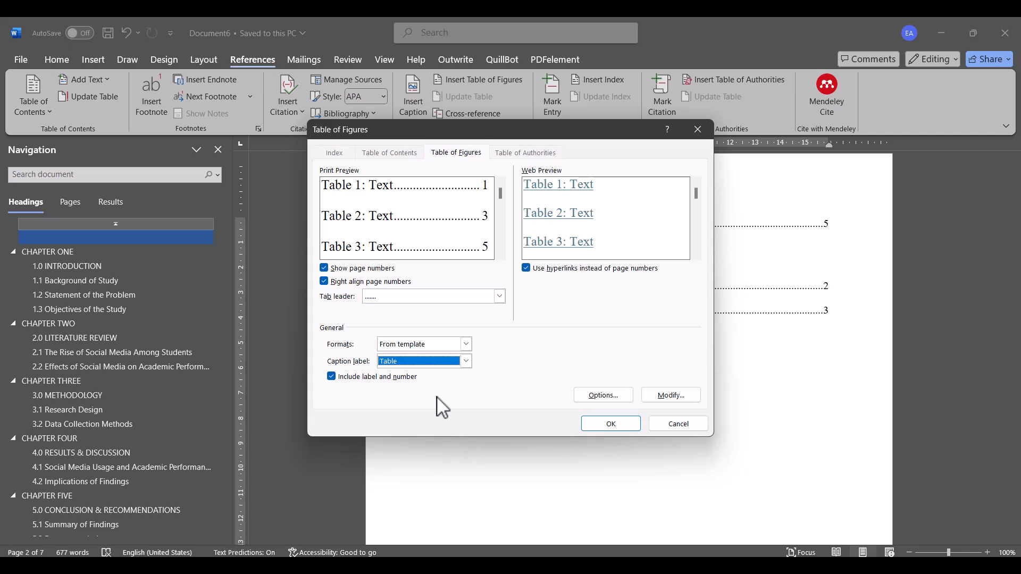
left_click(604, 425)
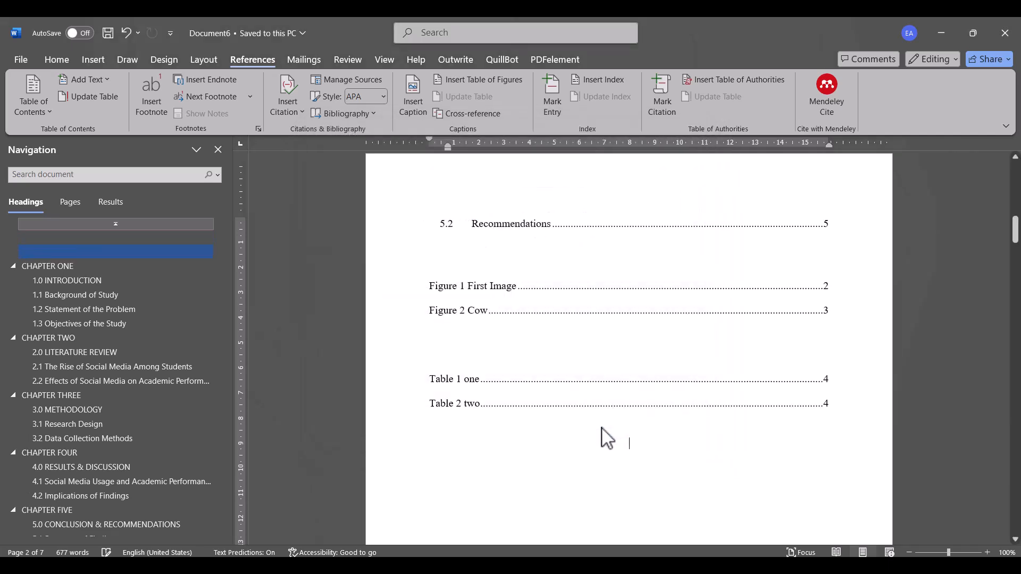
Add a line above the Figure 1 entry of the figure list and title it "Table of Figures".
left_click(563, 394)
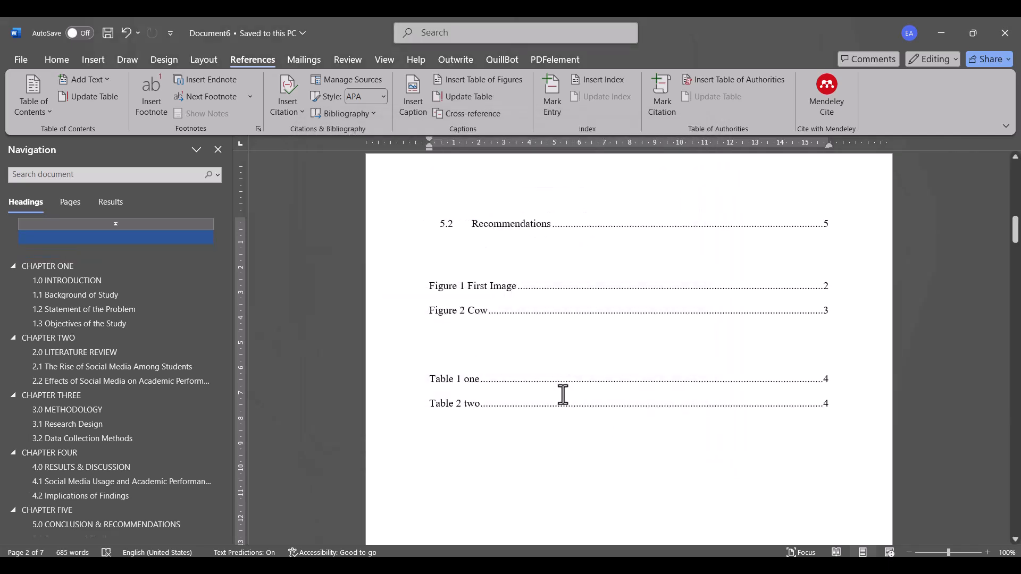
left_click(104, 61)
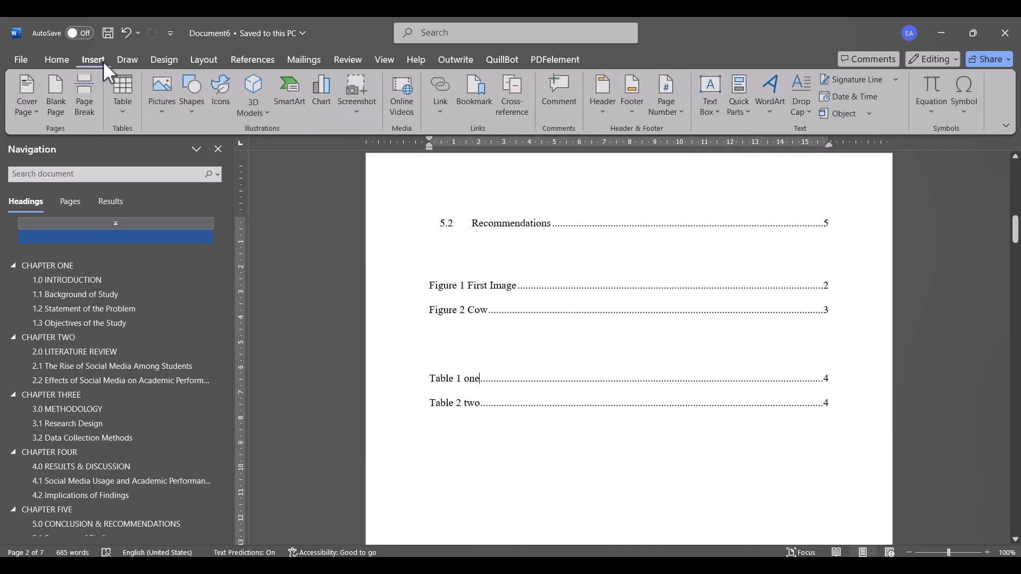
left_click(57, 62)
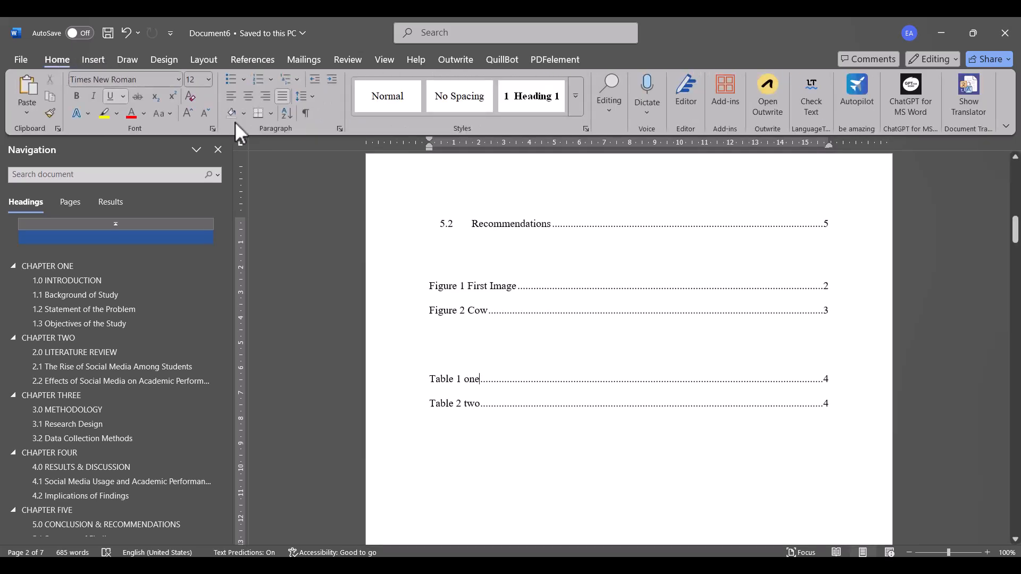
left_click(473, 317)
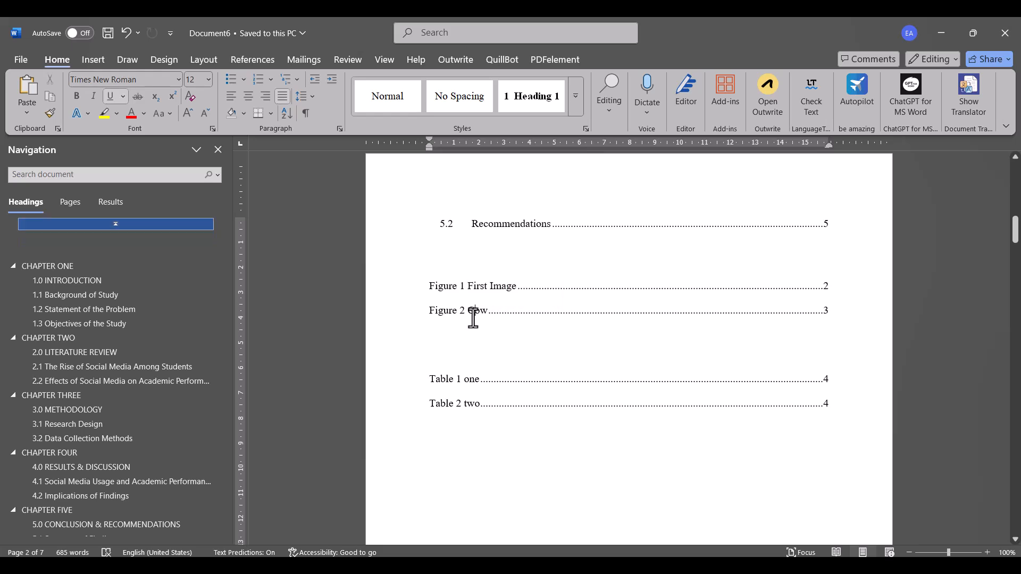
left_click(456, 288)
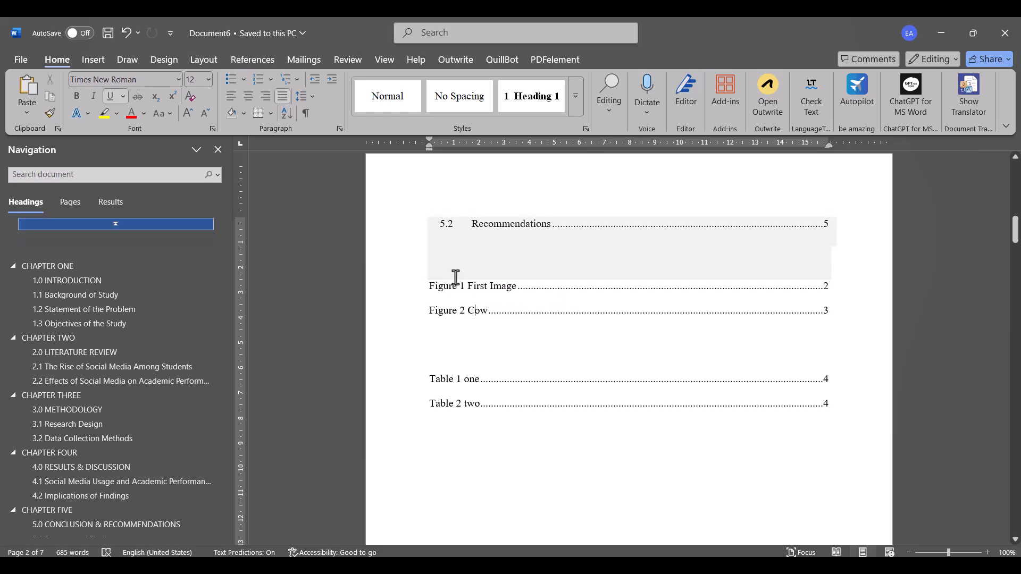
left_click(429, 292)
key("Return")
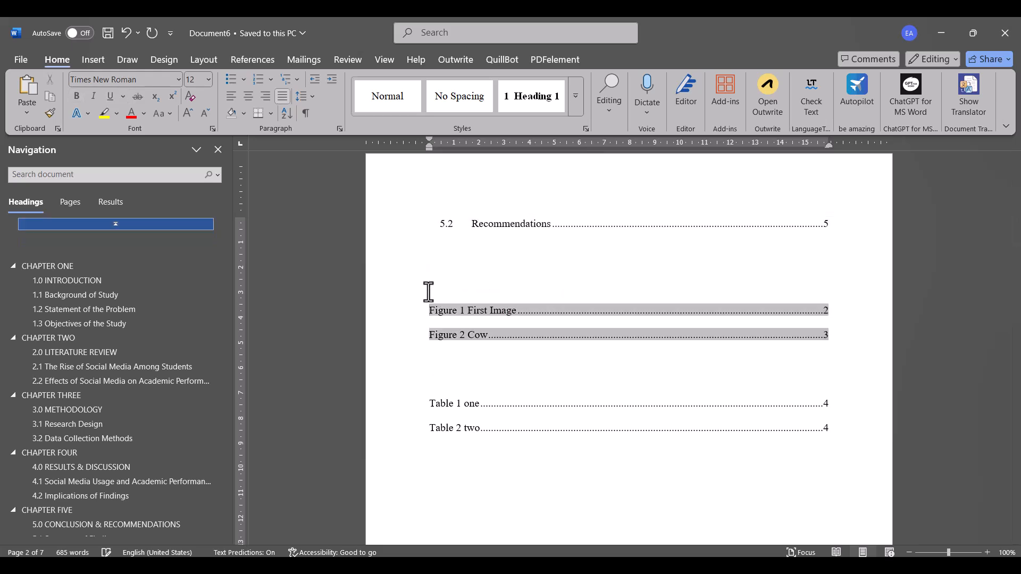
left_click(448, 291)
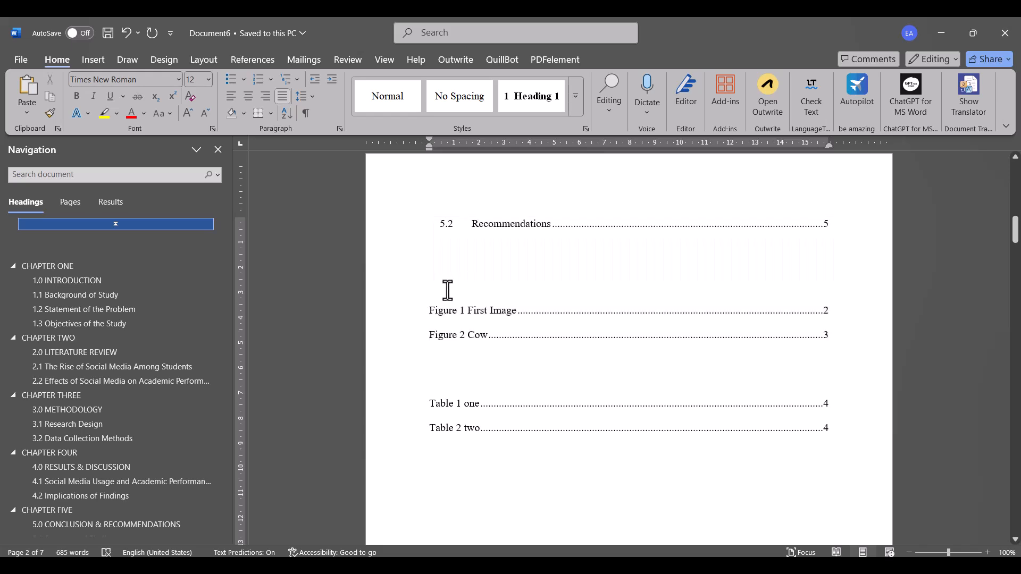
type("Table of Figures")
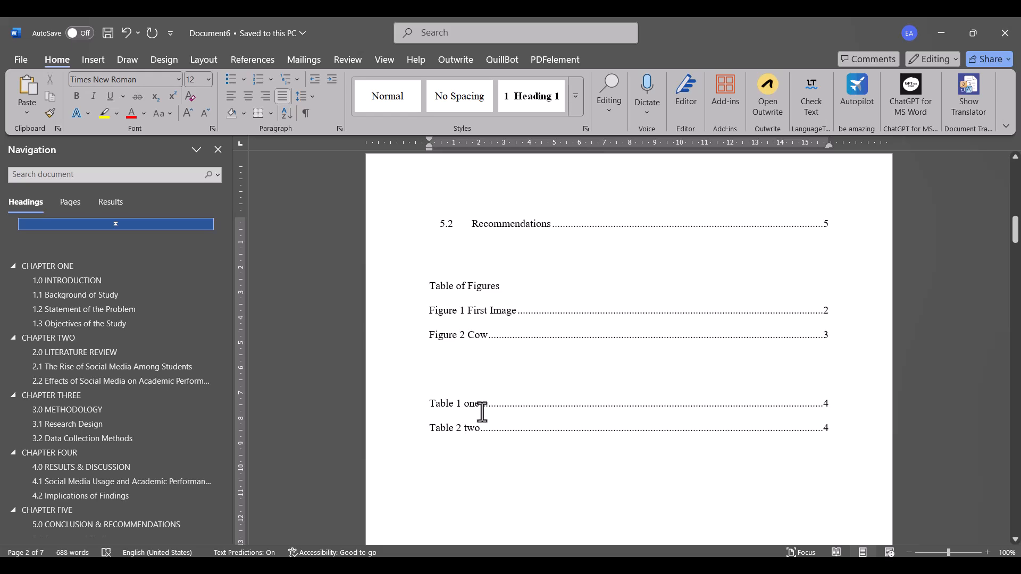
Look through the pages after the table of figures and examine the page layout and both captioned tables in Chapter Four.
scroll(461, 399, "down", 3)
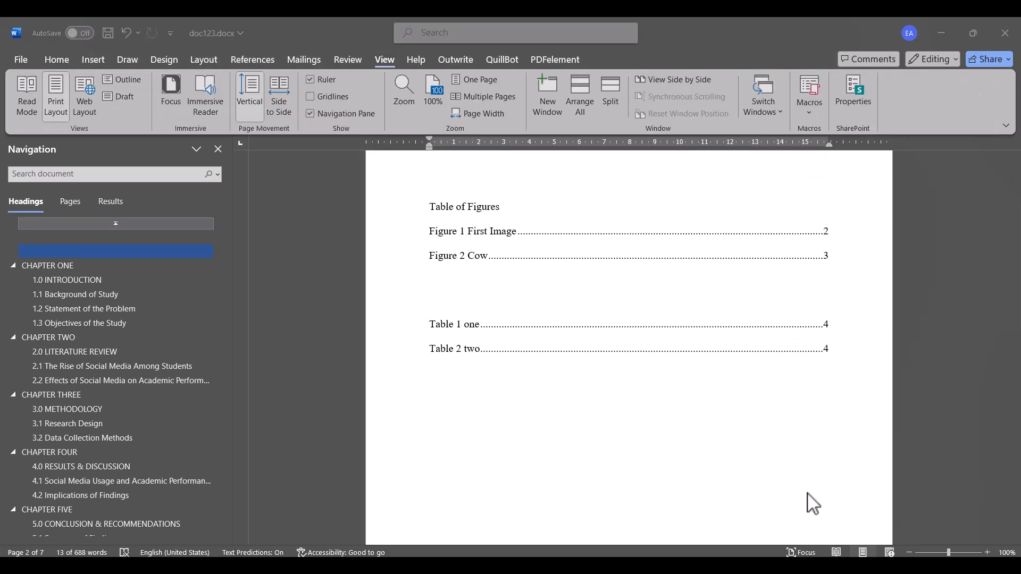
scroll(521, 410, "down", 10)
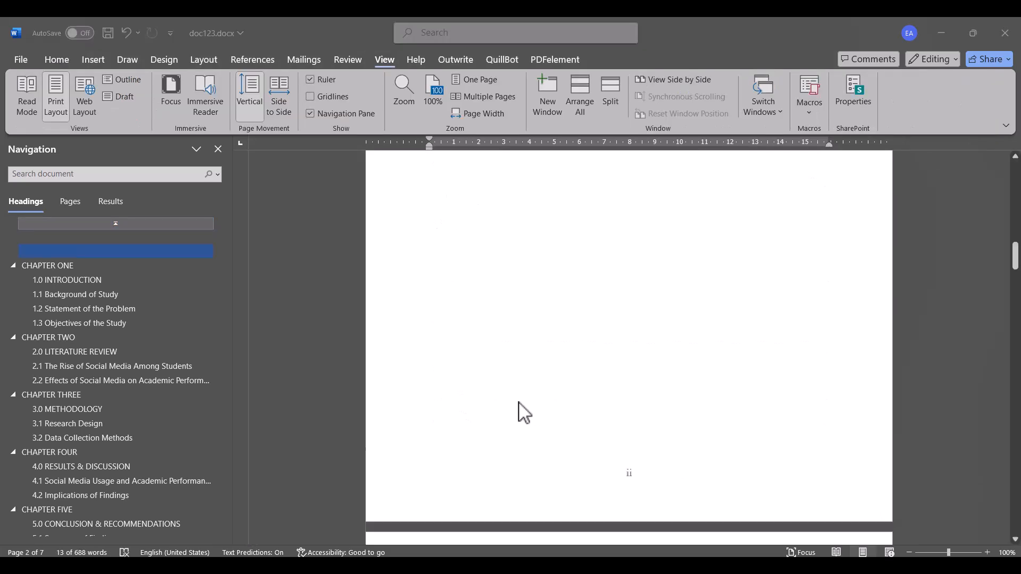
scroll(521, 412, "down", 10)
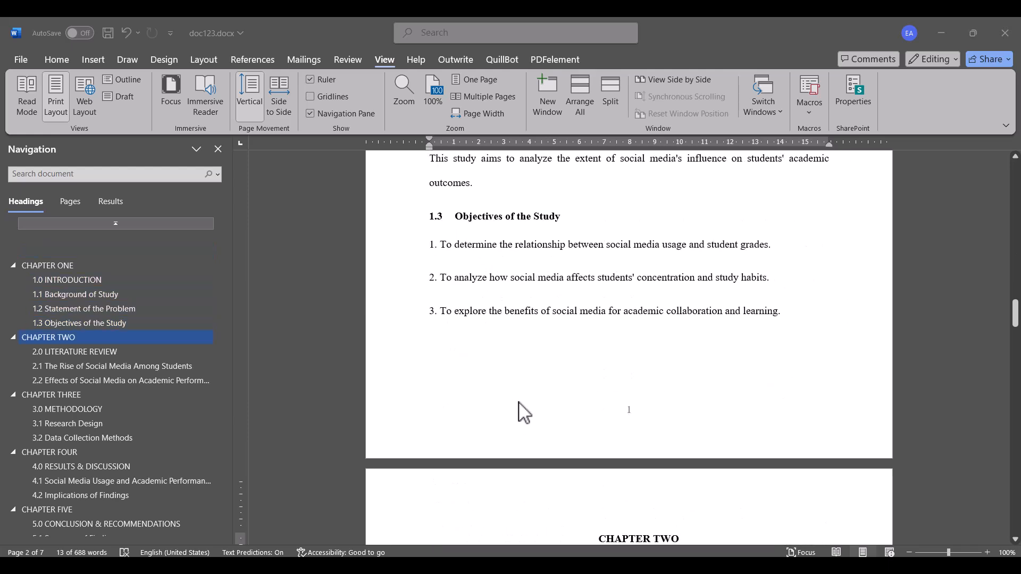
scroll(85, 425, "down", 1)
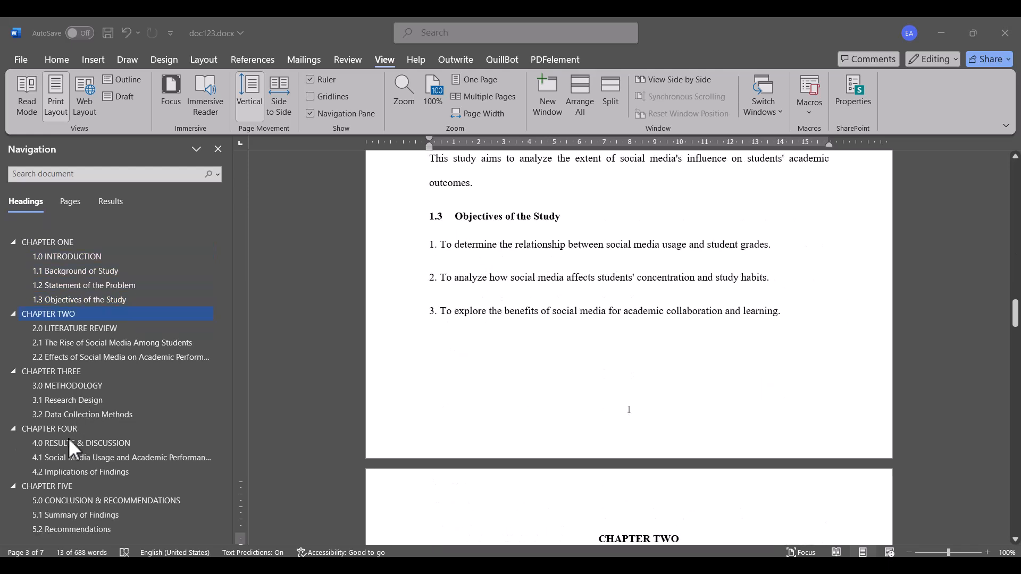
left_click(48, 429)
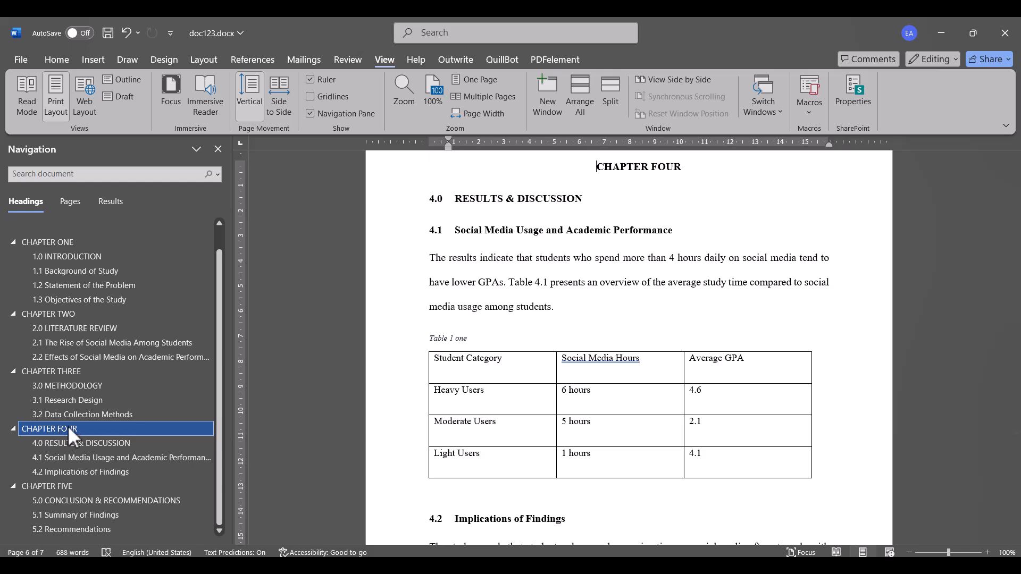
scroll(340, 411, "up", 3)
scroll(340, 412, "down", 4)
scroll(340, 412, "down", 8)
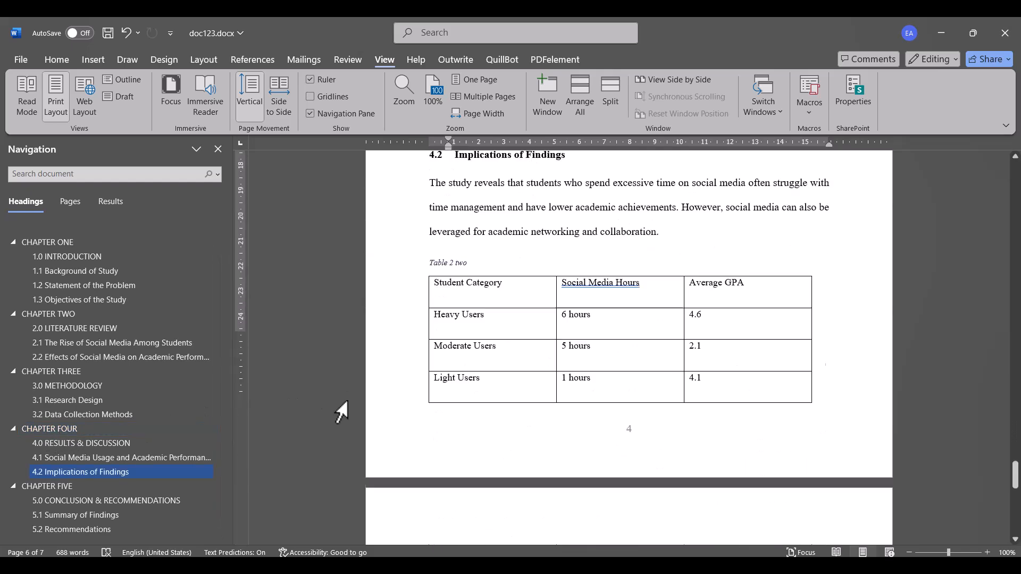
scroll(340, 412, "up", 3)
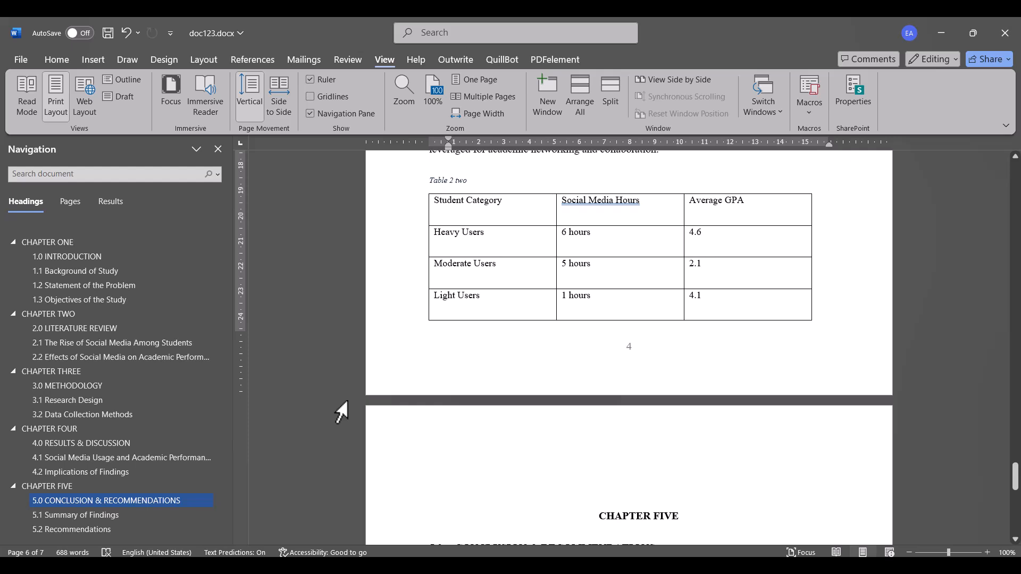
scroll(340, 412, "up", 4)
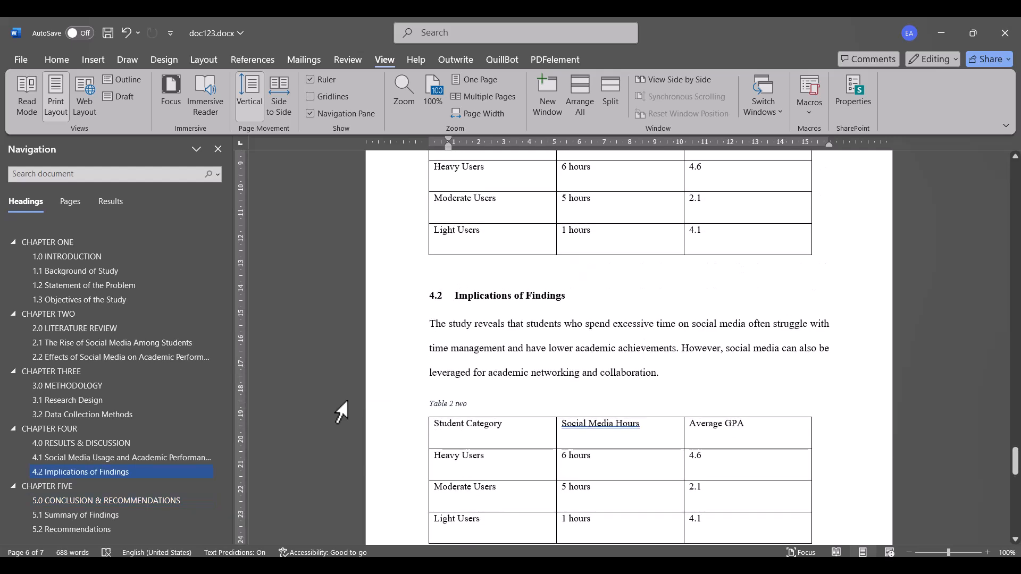
Select section 4.2 Implications of Findings with its content and print just that selection to Microsoft Print to PDF.
right_click(71, 470)
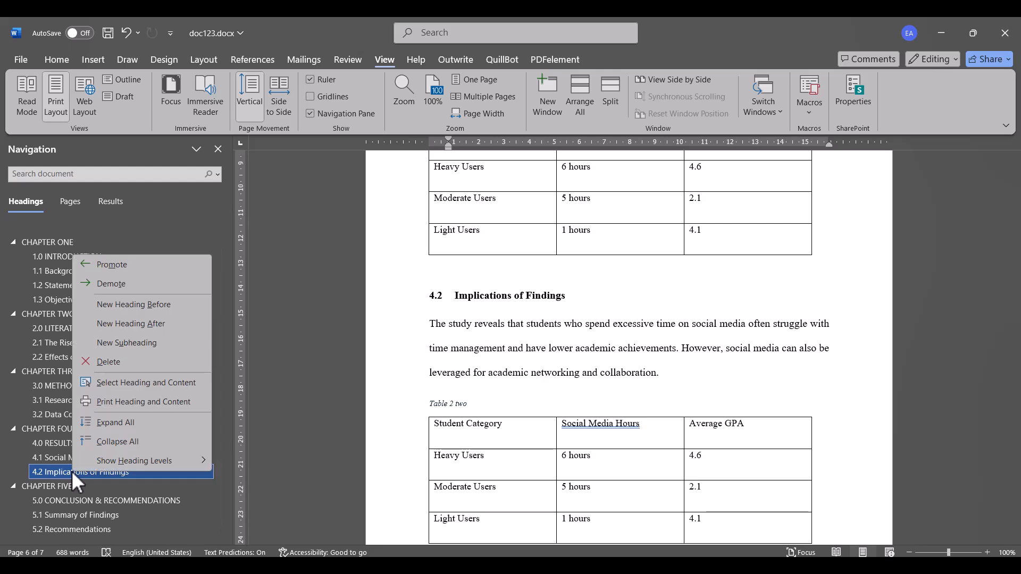
left_click(116, 382)
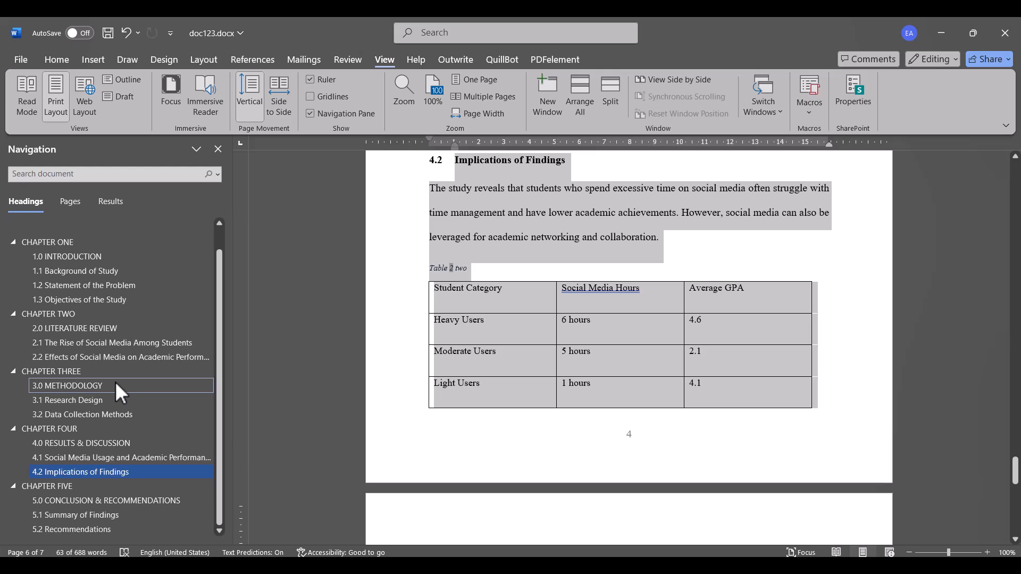
right_click(69, 475)
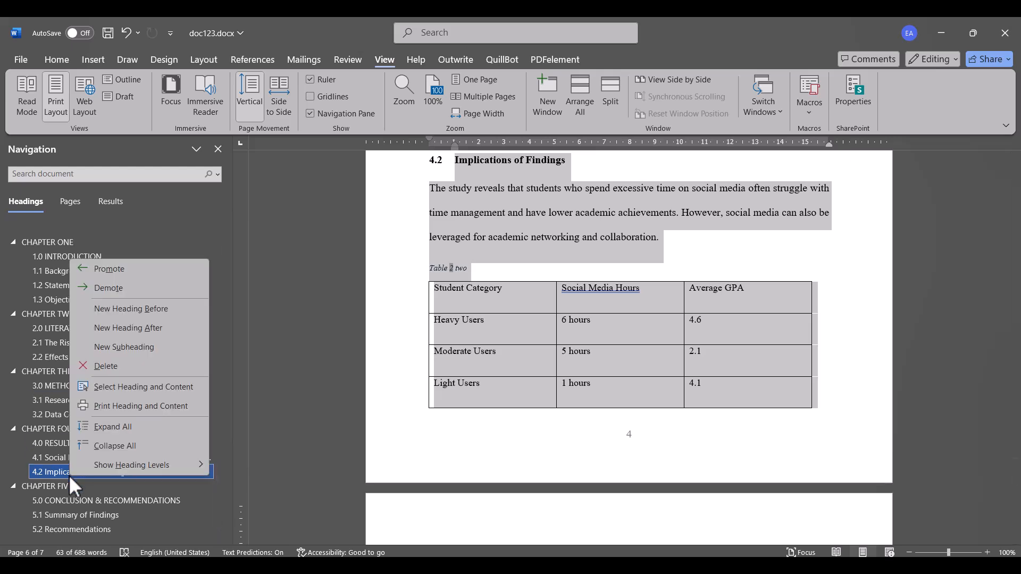
left_click(117, 405)
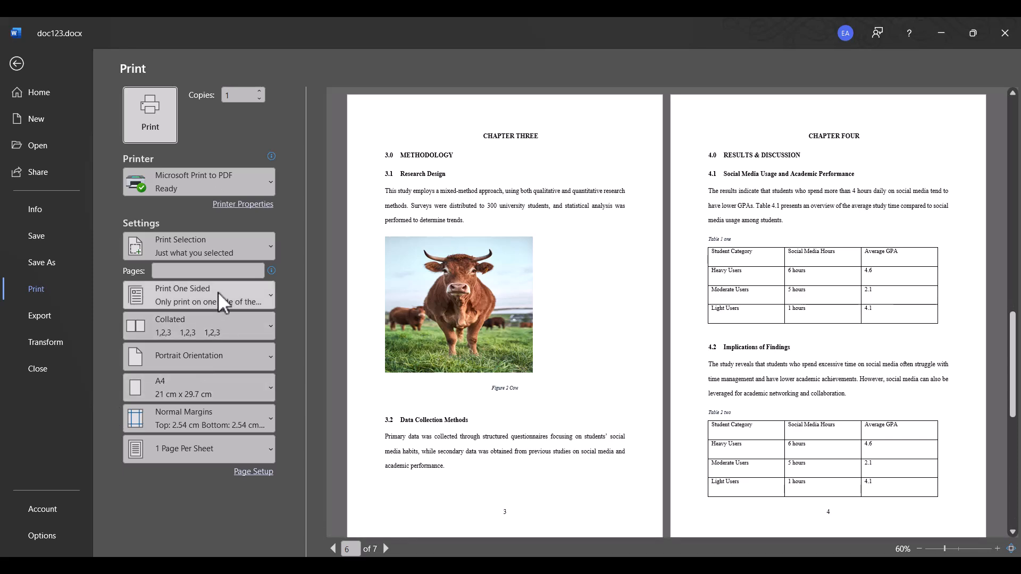
left_click(150, 120)
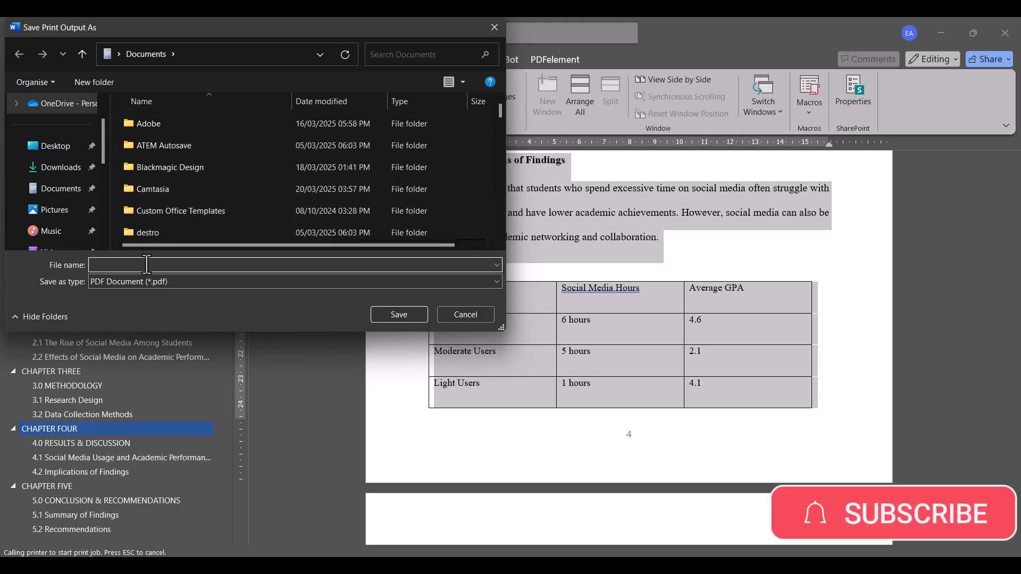
Save the print output in the Documents folder as a PDF Document named "test doc".
type("test documen")
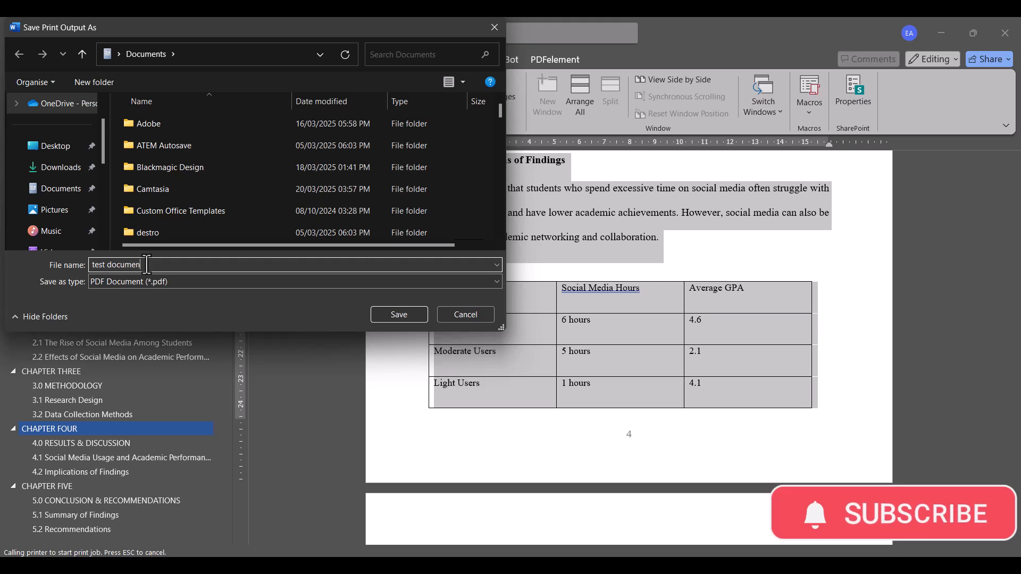
key("BackSpace")
key("BackSpace")
key("BackSpace")
key("BackSpace")
left_click(115, 279)
left_click(159, 296)
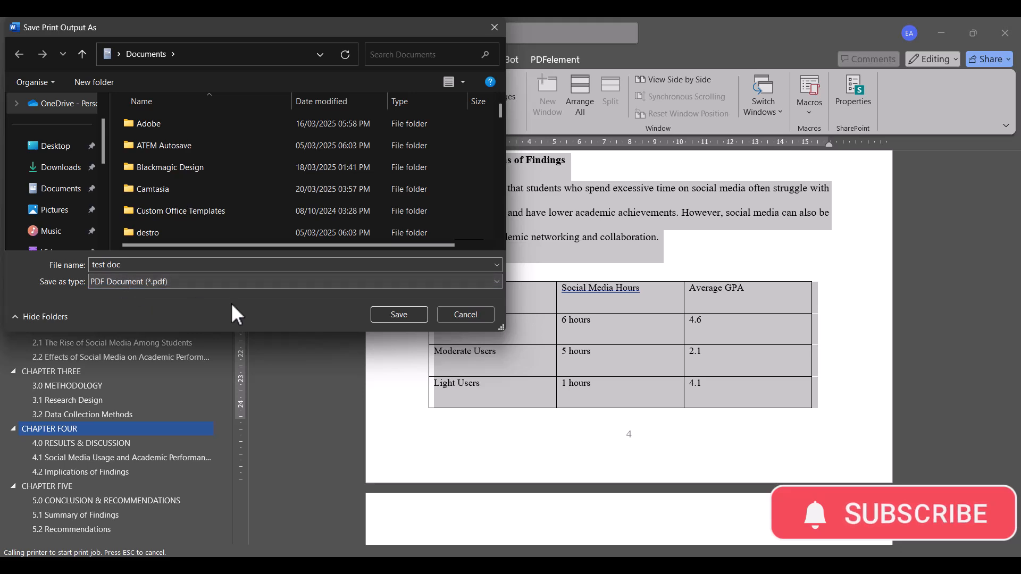
left_click(390, 314)
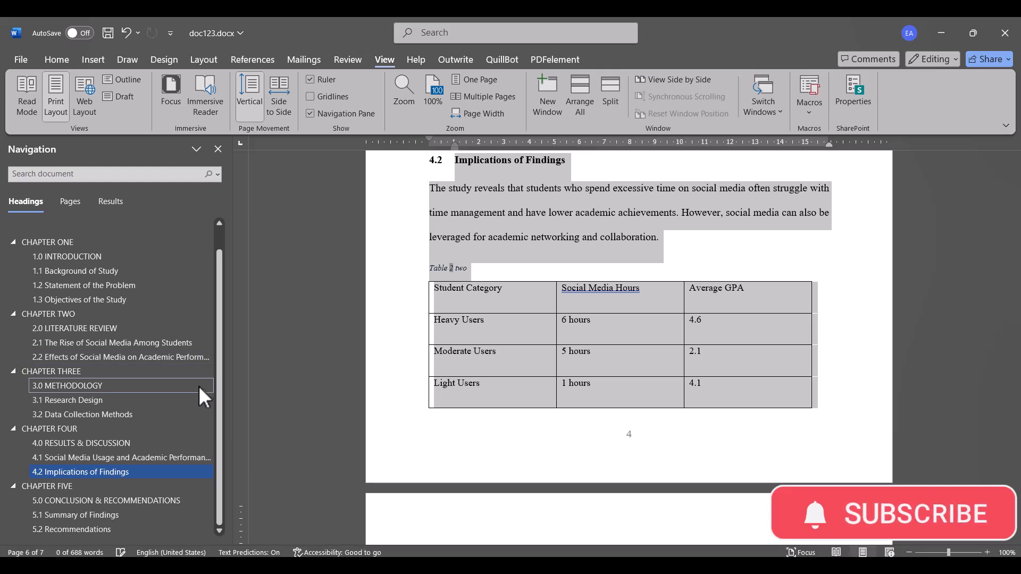
Move the Research Design section to the end of Chapter One and The Rise of Social Media Among Students section directly after section 4.1.
left_click(114, 414)
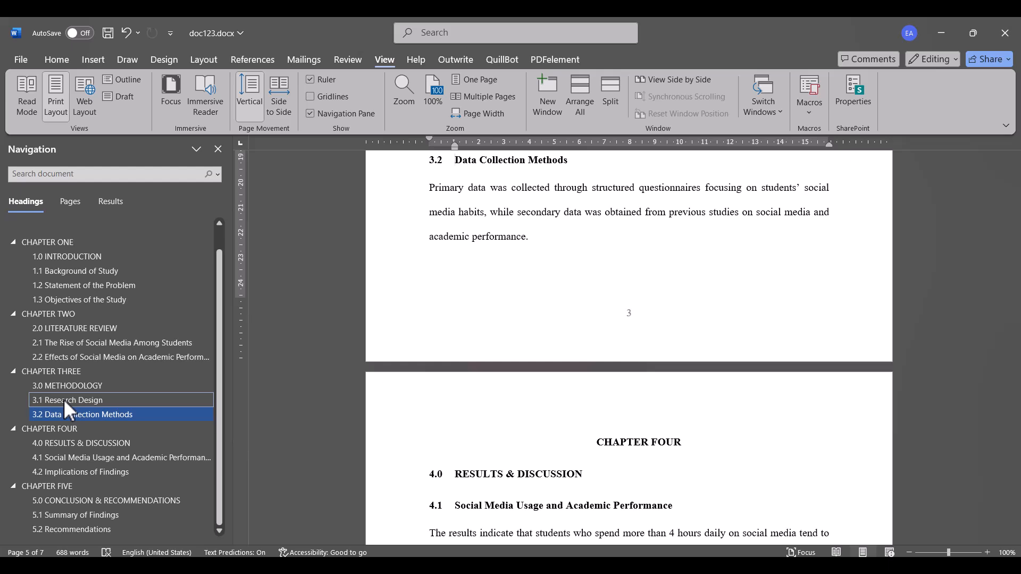
left_click_drag(68, 401, 61, 304)
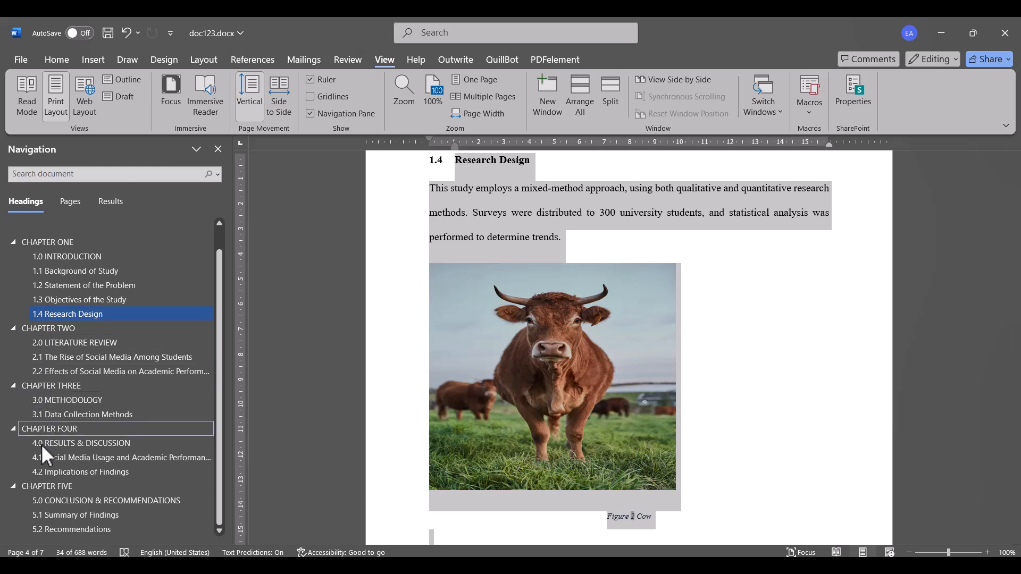
scroll(28, 490, "up", 1)
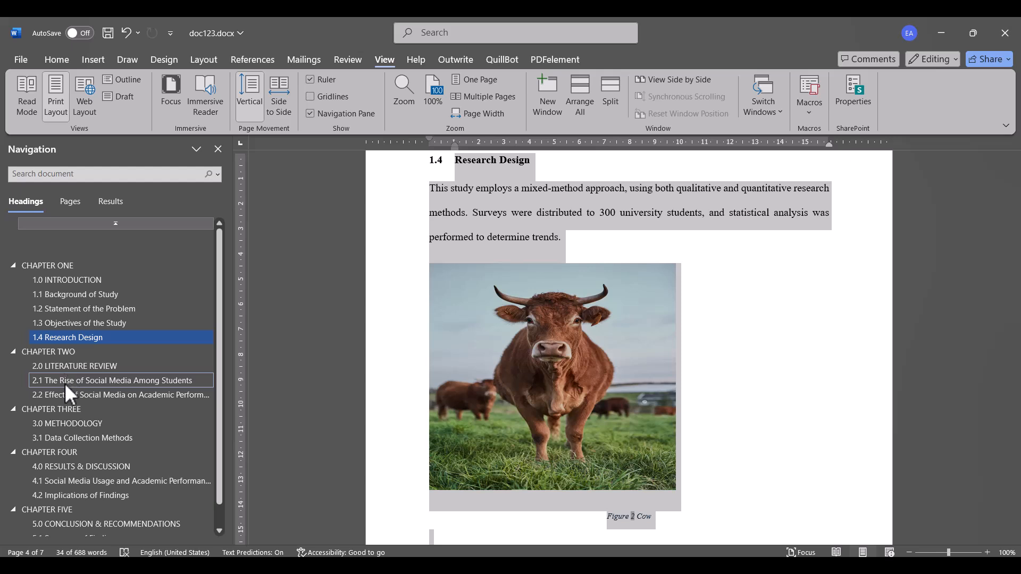
left_click(59, 483)
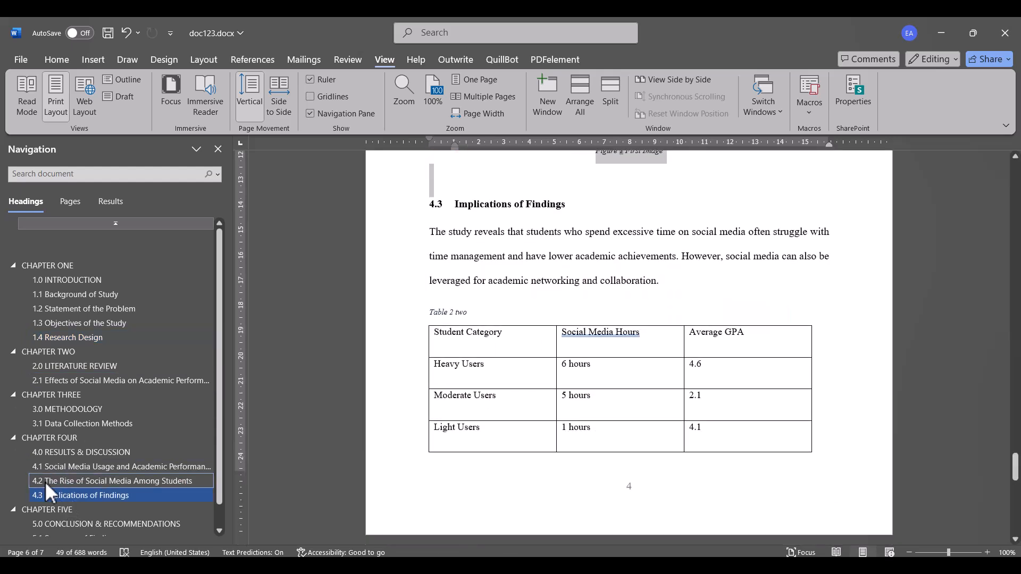
Look through the document from the front pages to Chapter Five and examine the moved sections, heading numbering and page layout.
scroll(45, 481, "down", 2)
scroll(45, 481, "up", 2)
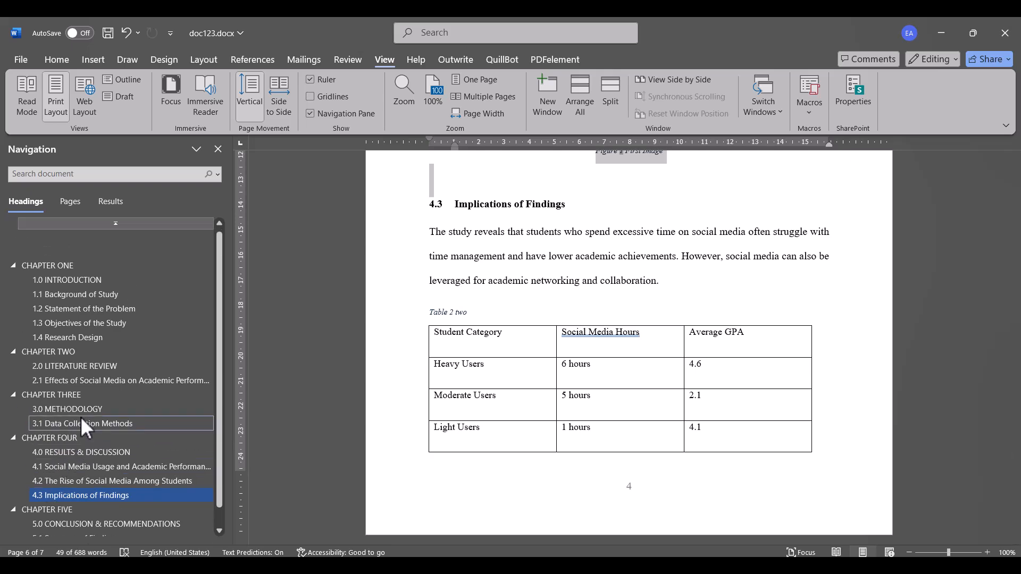
scroll(410, 416, "up", 3)
scroll(409, 416, "up", 20)
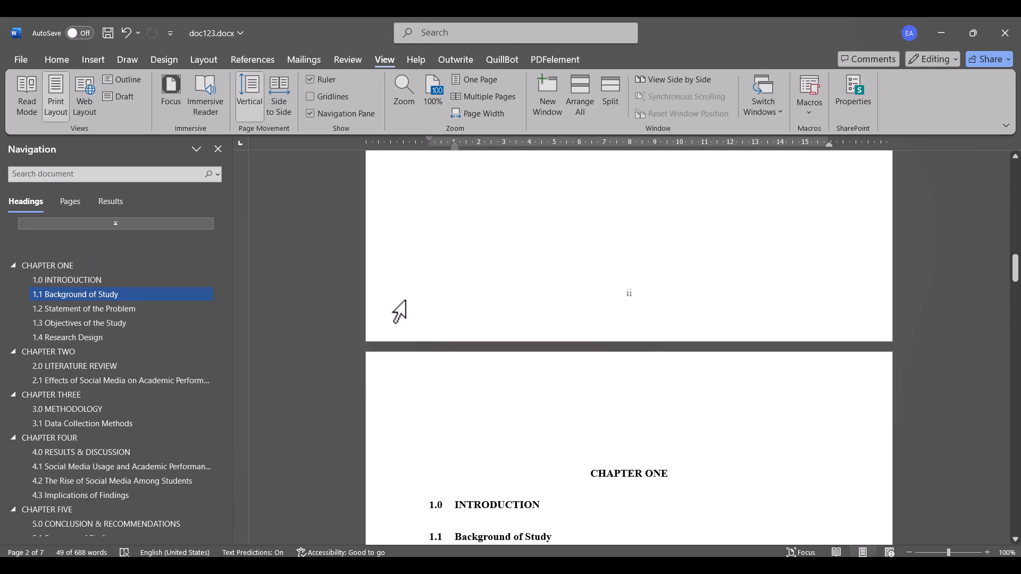
scroll(397, 310, "up", 15)
scroll(406, 309, "down", 7)
scroll(407, 309, "down", 20)
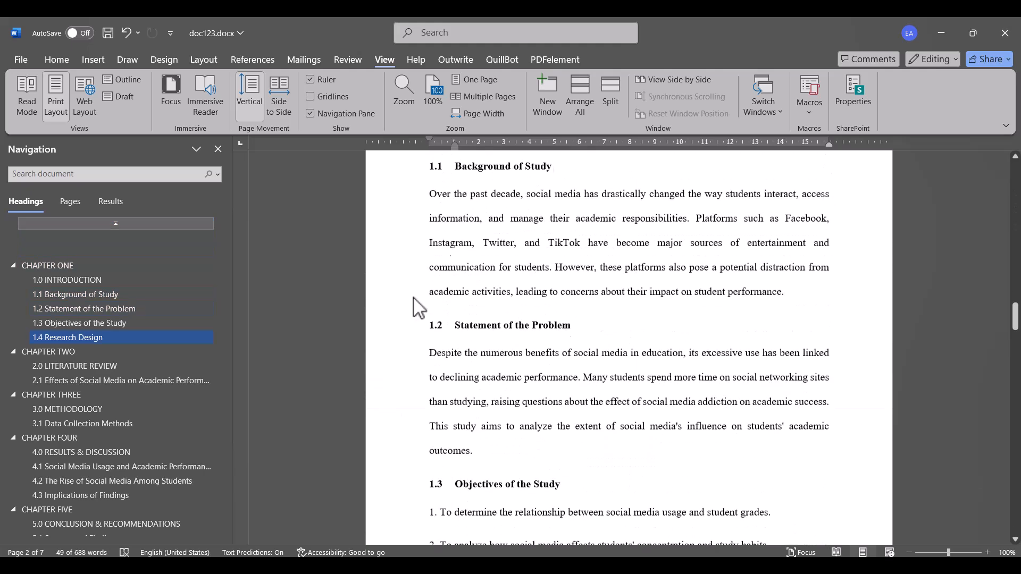
scroll(407, 309, "down", 5)
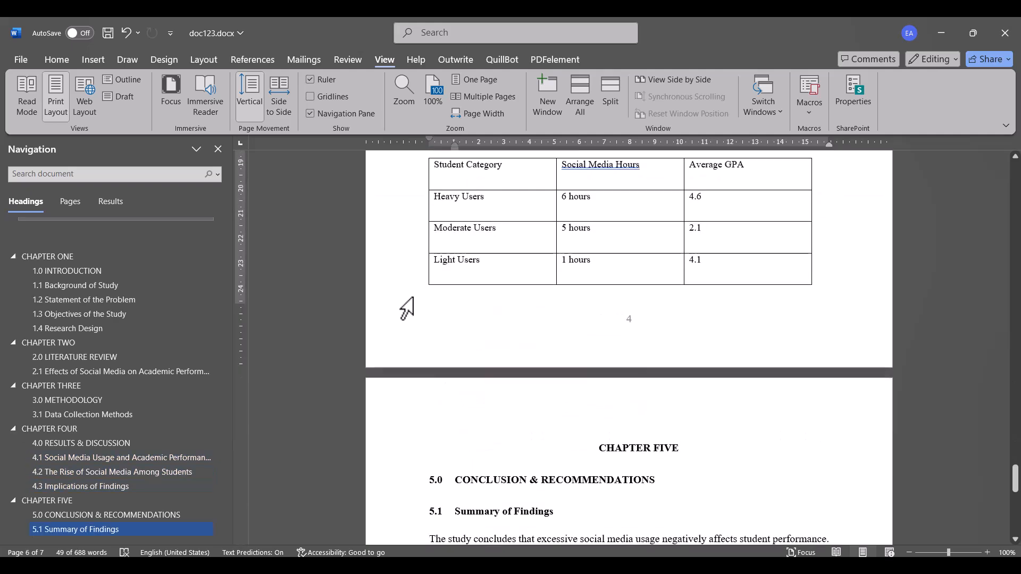
scroll(407, 309, "up", 12)
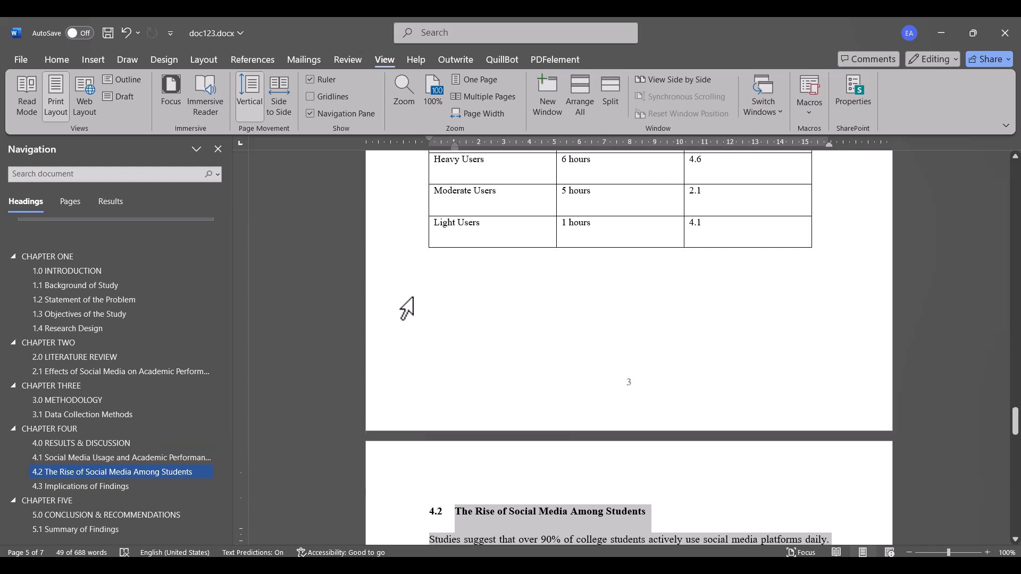
scroll(407, 309, "up", 12)
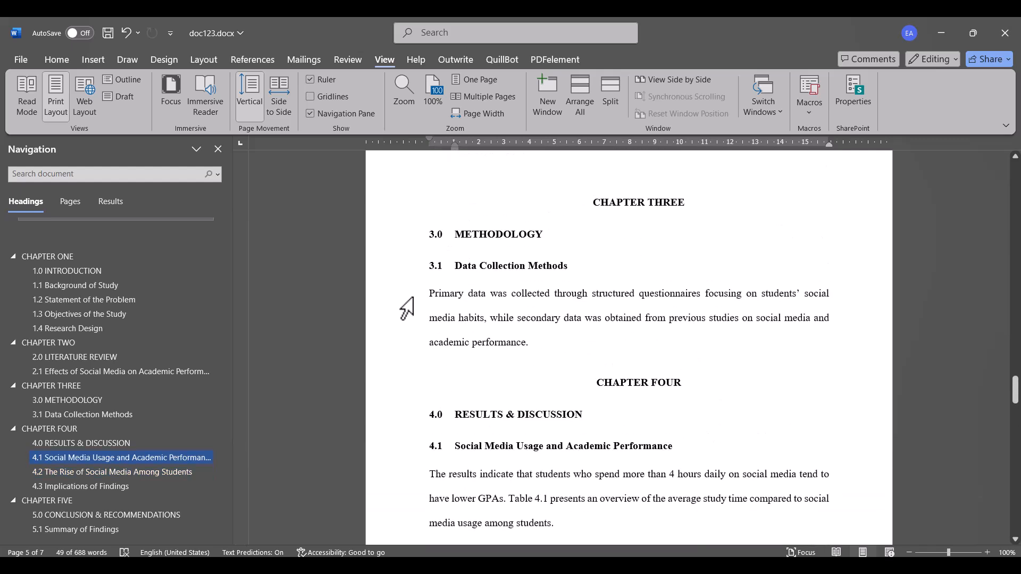
scroll(407, 309, "down", 10)
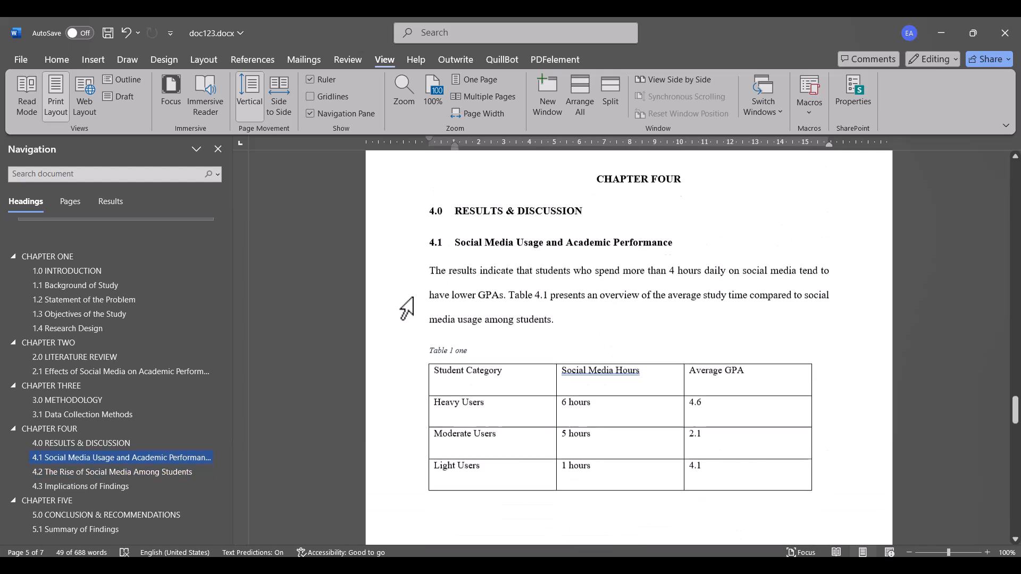